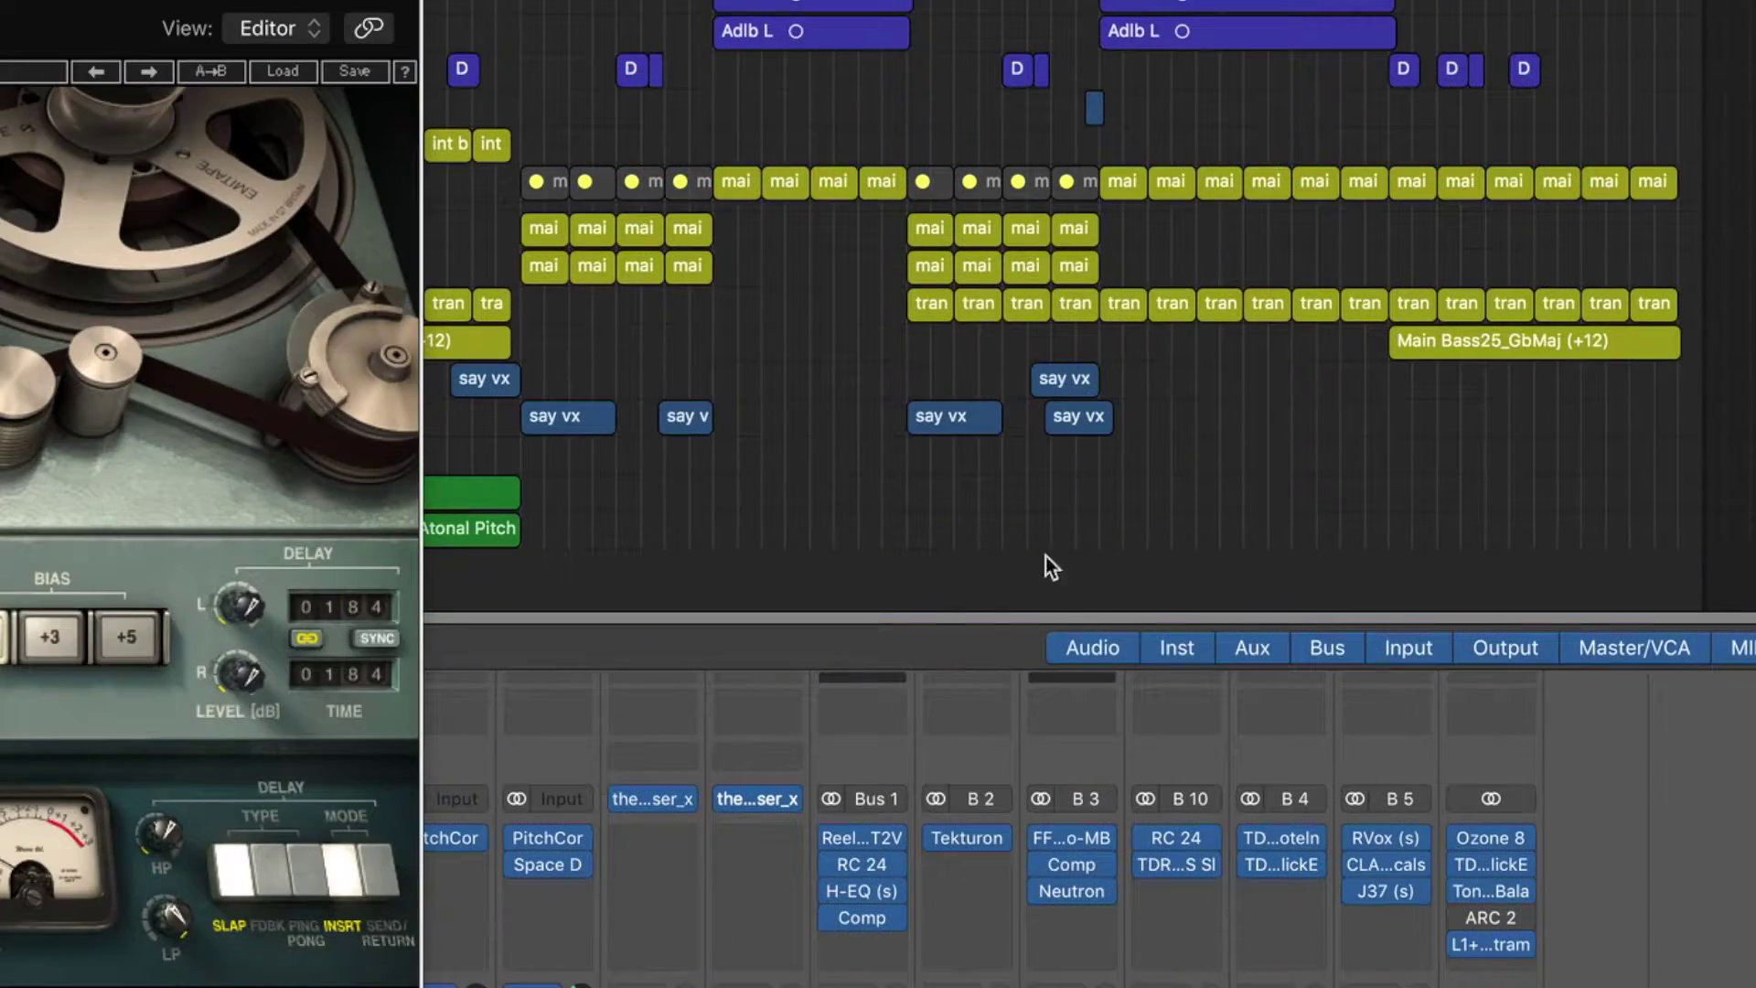
- Close the J37 tape plug-in window of the Vx channel
drag(87, 57, 871, 0)
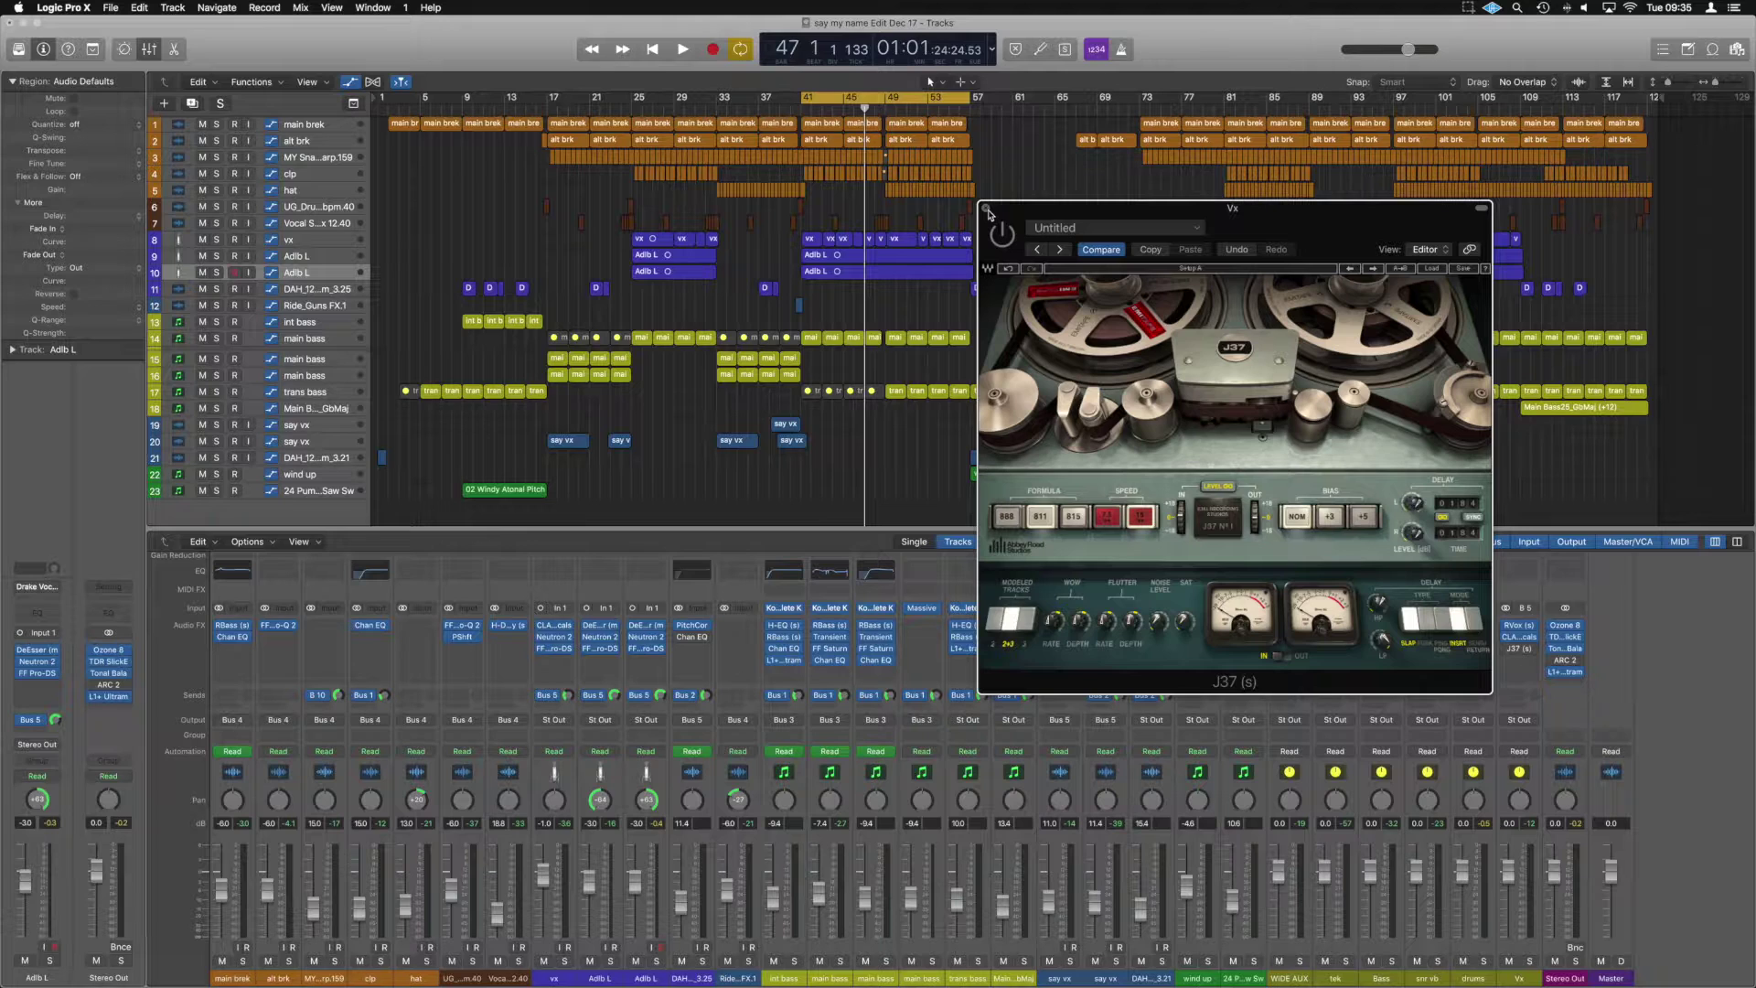
click(986, 209)
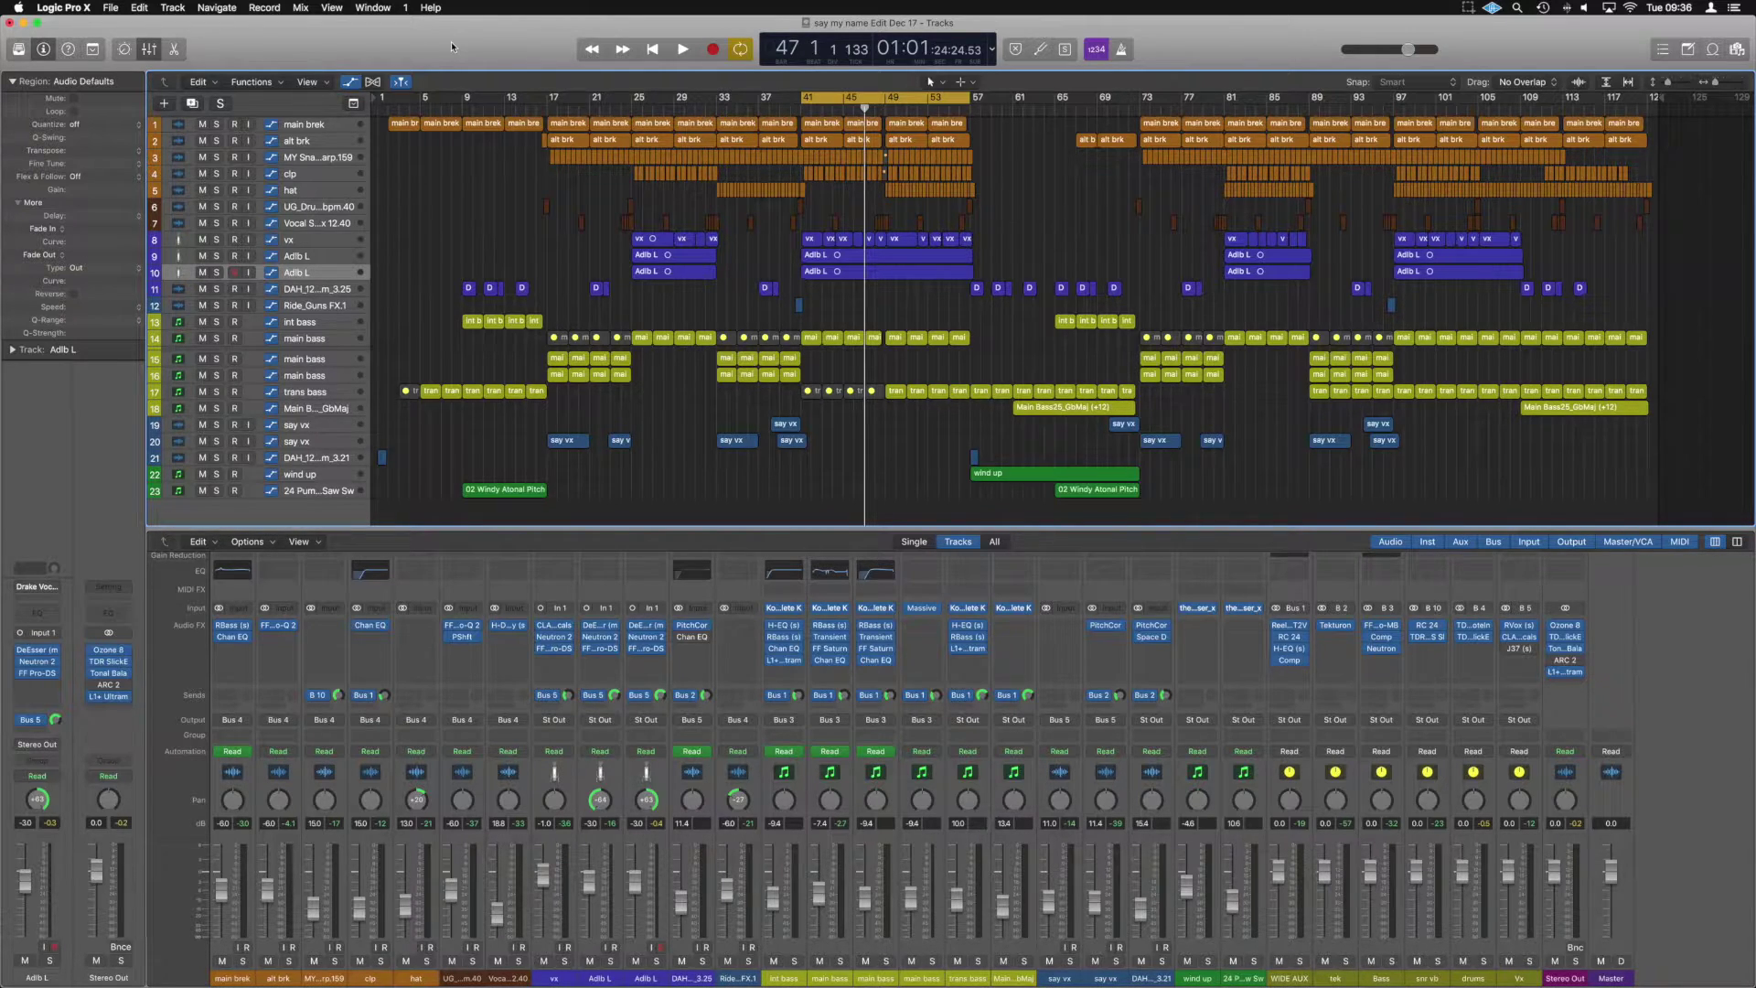
- Start an offline PCM bounce of bars 41 to 57 with Normalize set to Off
key(super+b)
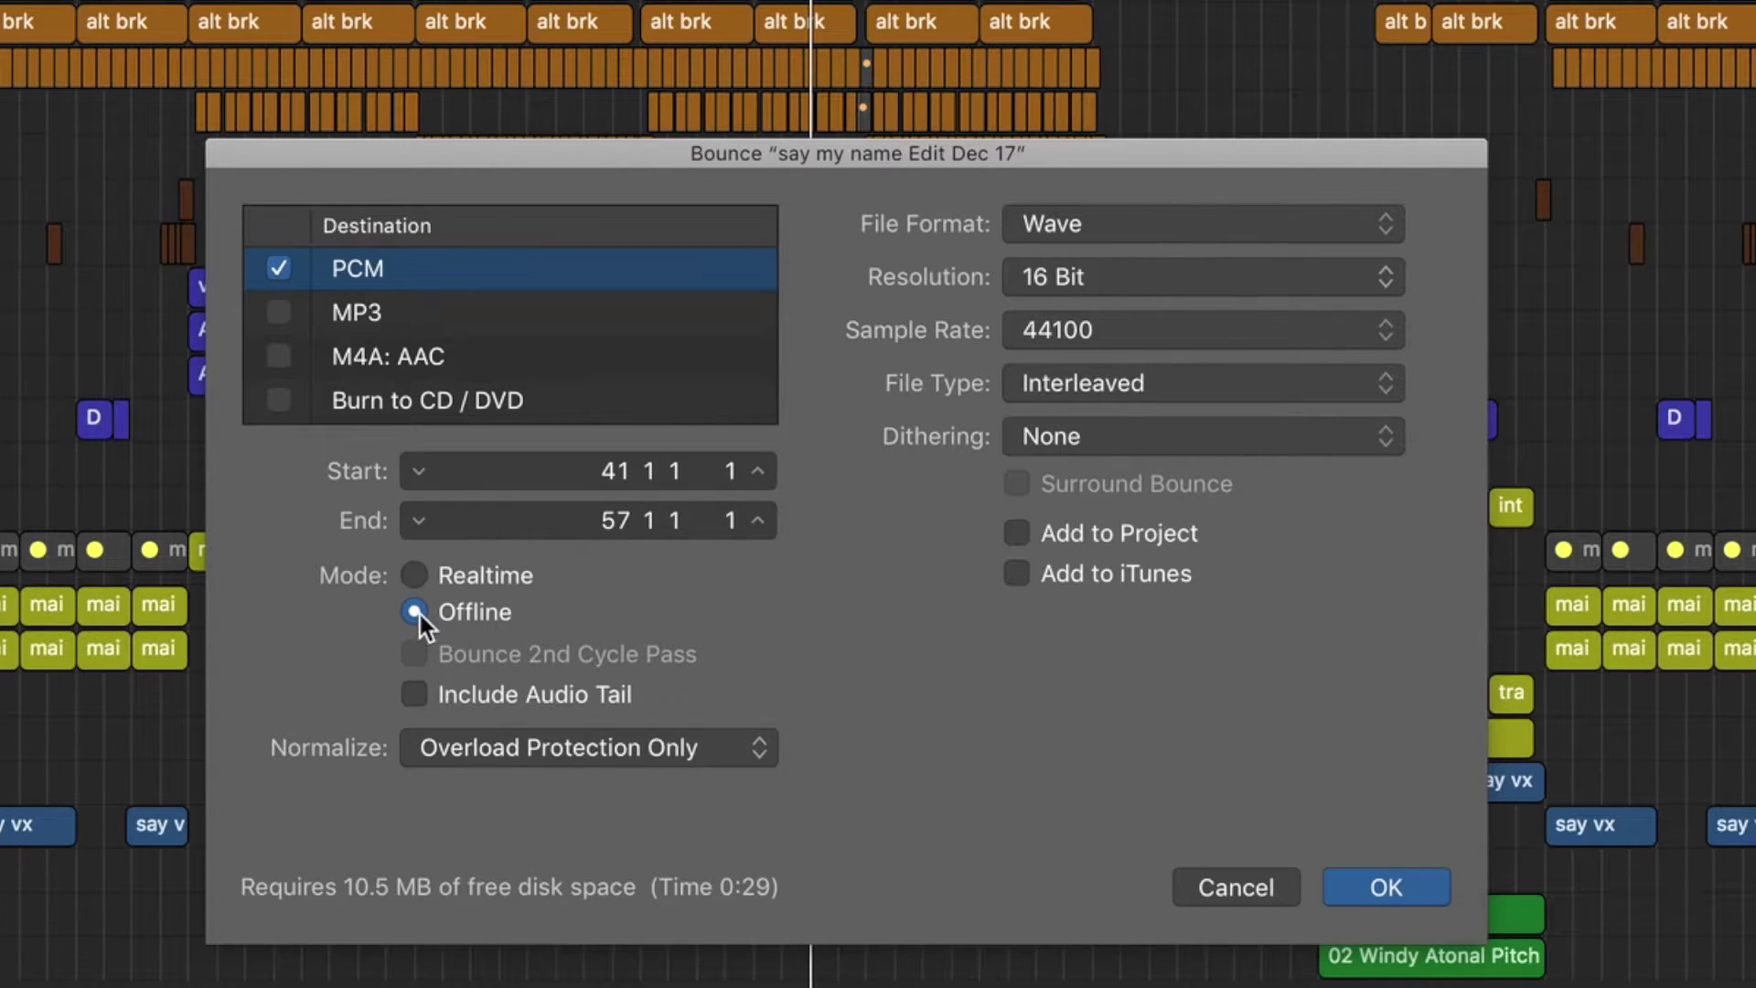
click(681, 760)
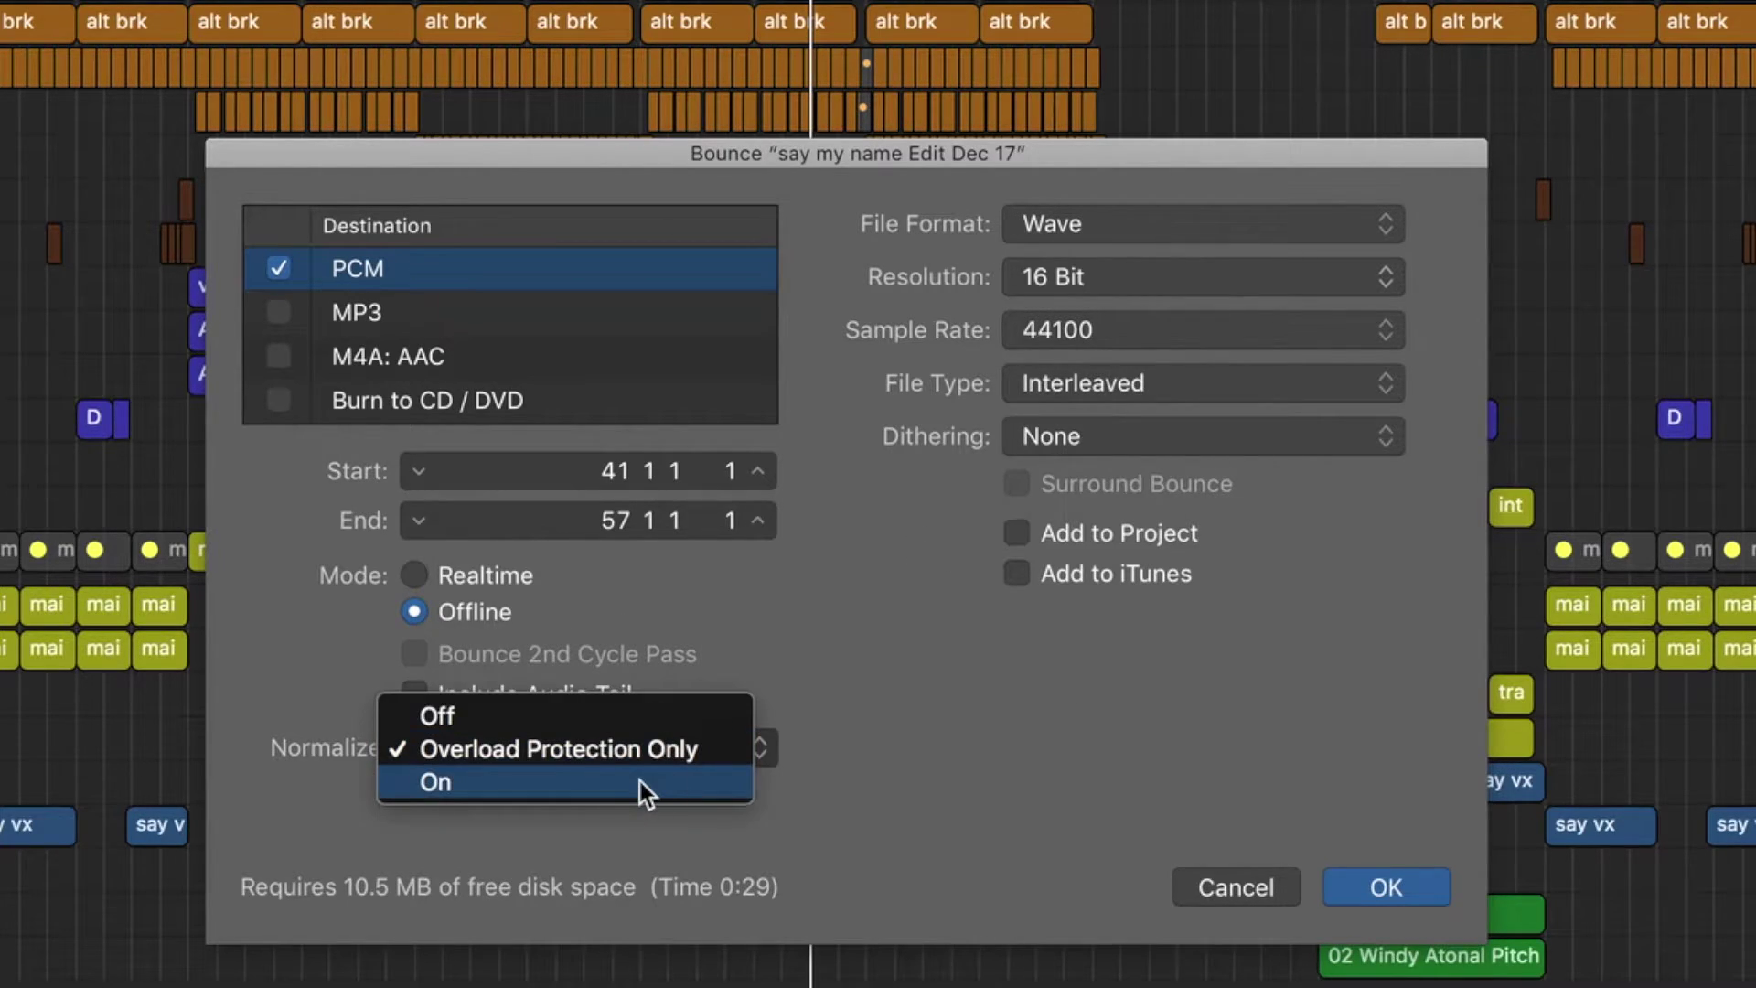
click(639, 781)
click(529, 745)
click(1079, 703)
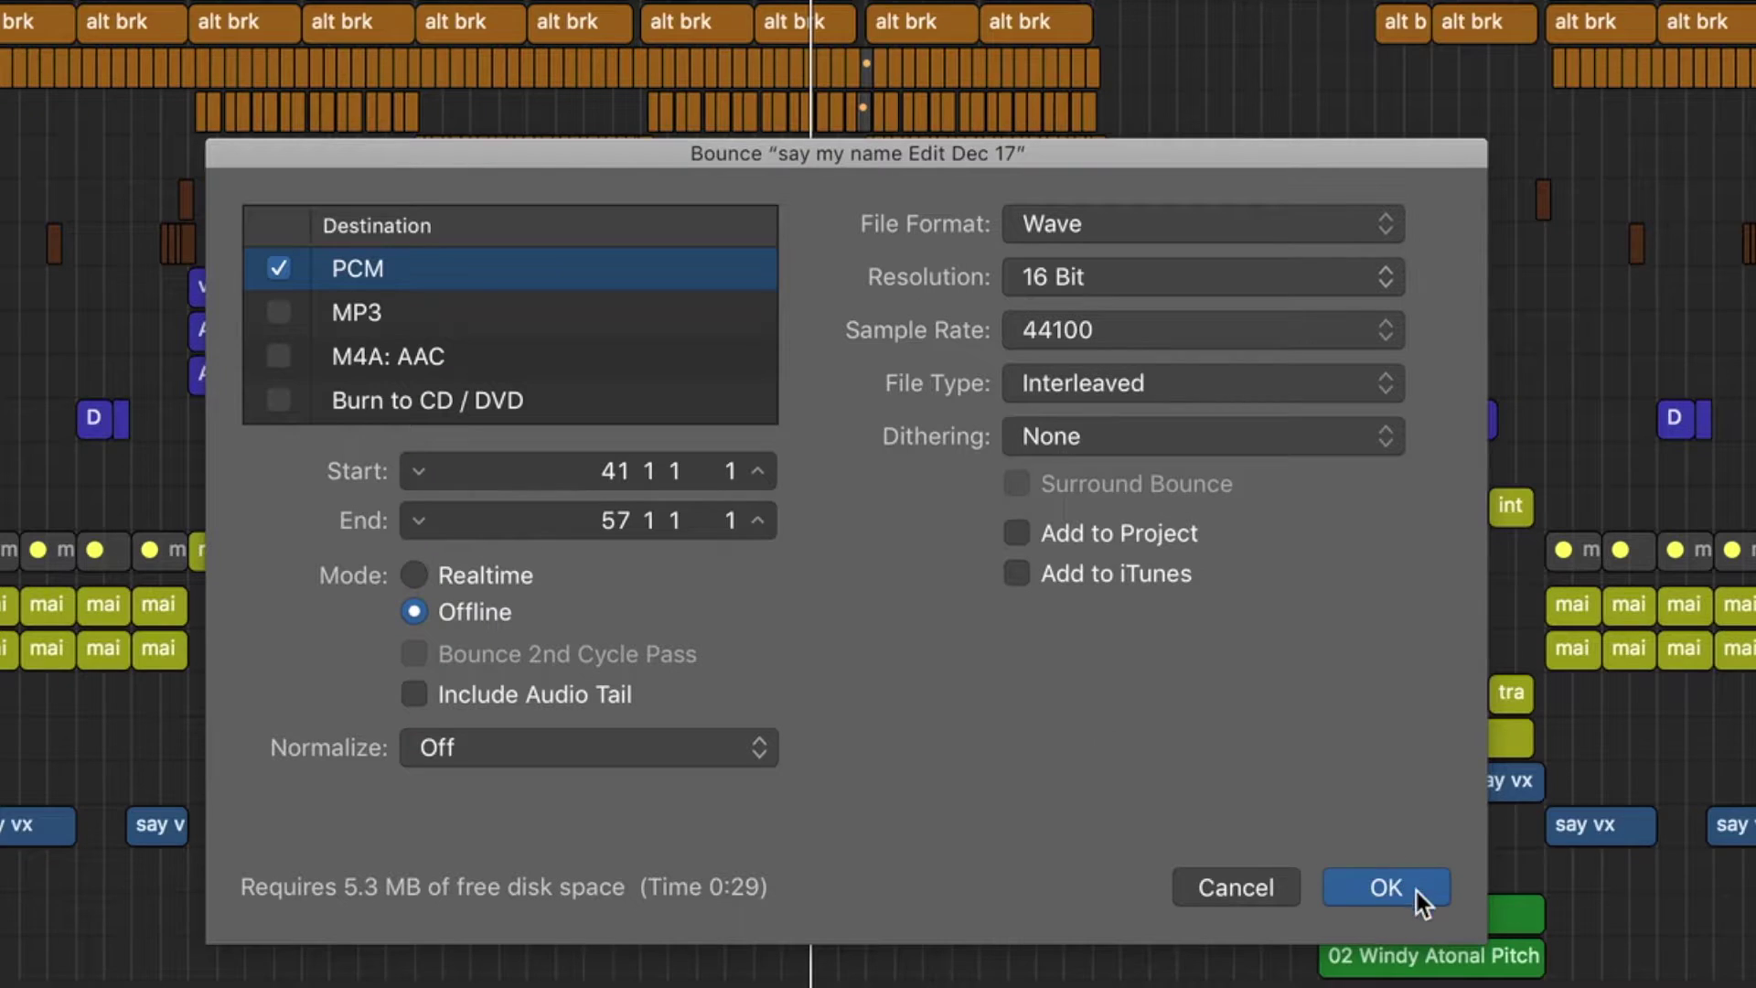
click(1386, 887)
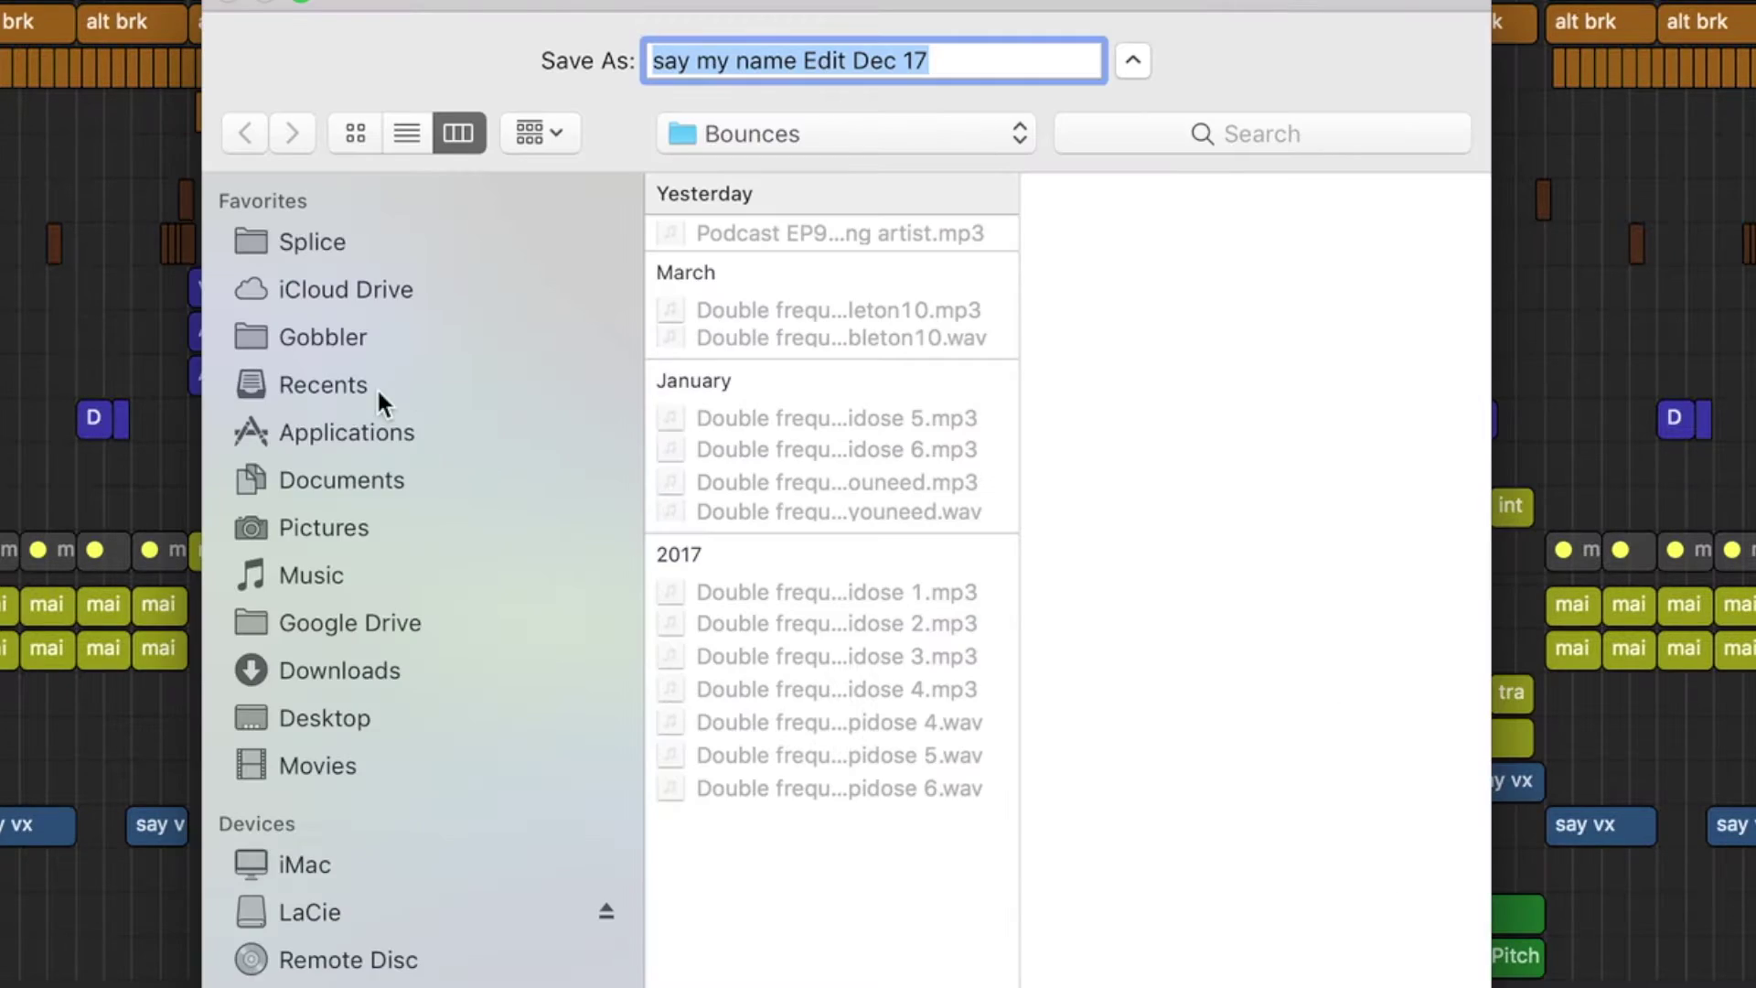
- Save the bounce on the Desktop as "say my name OFFLINE B1 J37OFF"
click(349, 723)
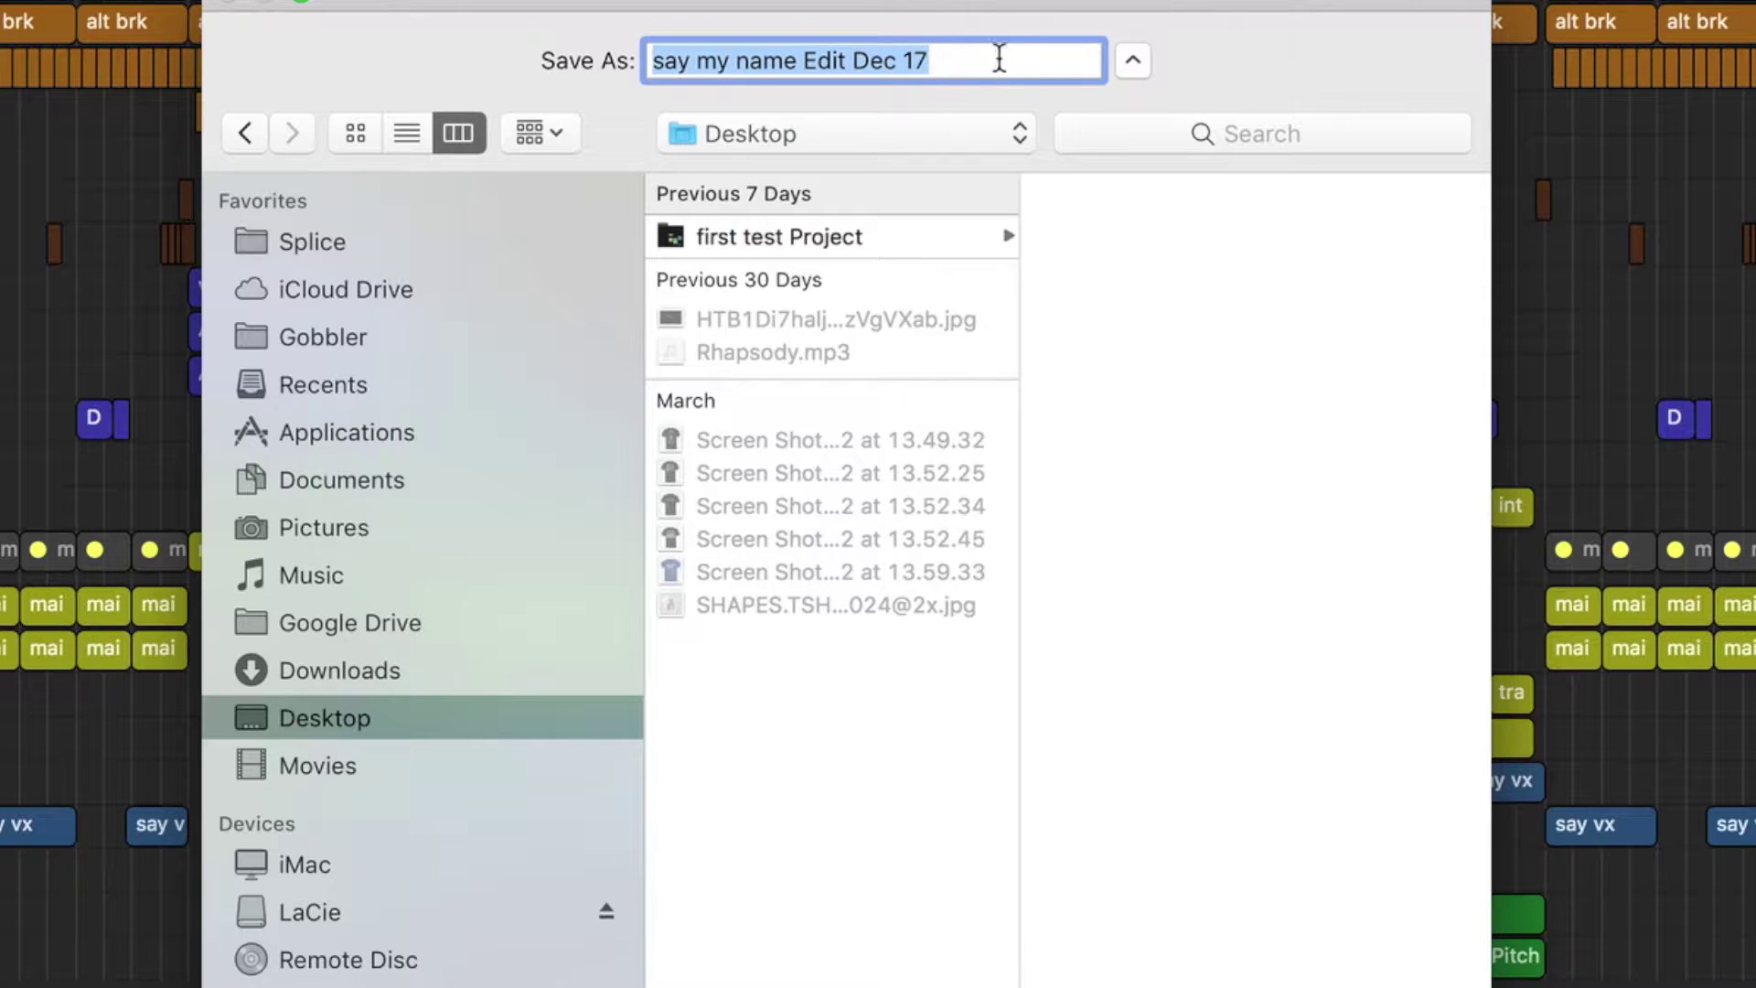
key(Right)
key(alt+BackSpace)
key(alt+BackSpace)
key(alt+BackSpace)
text(OFFLINE B1 J37OFF)
key(Return)
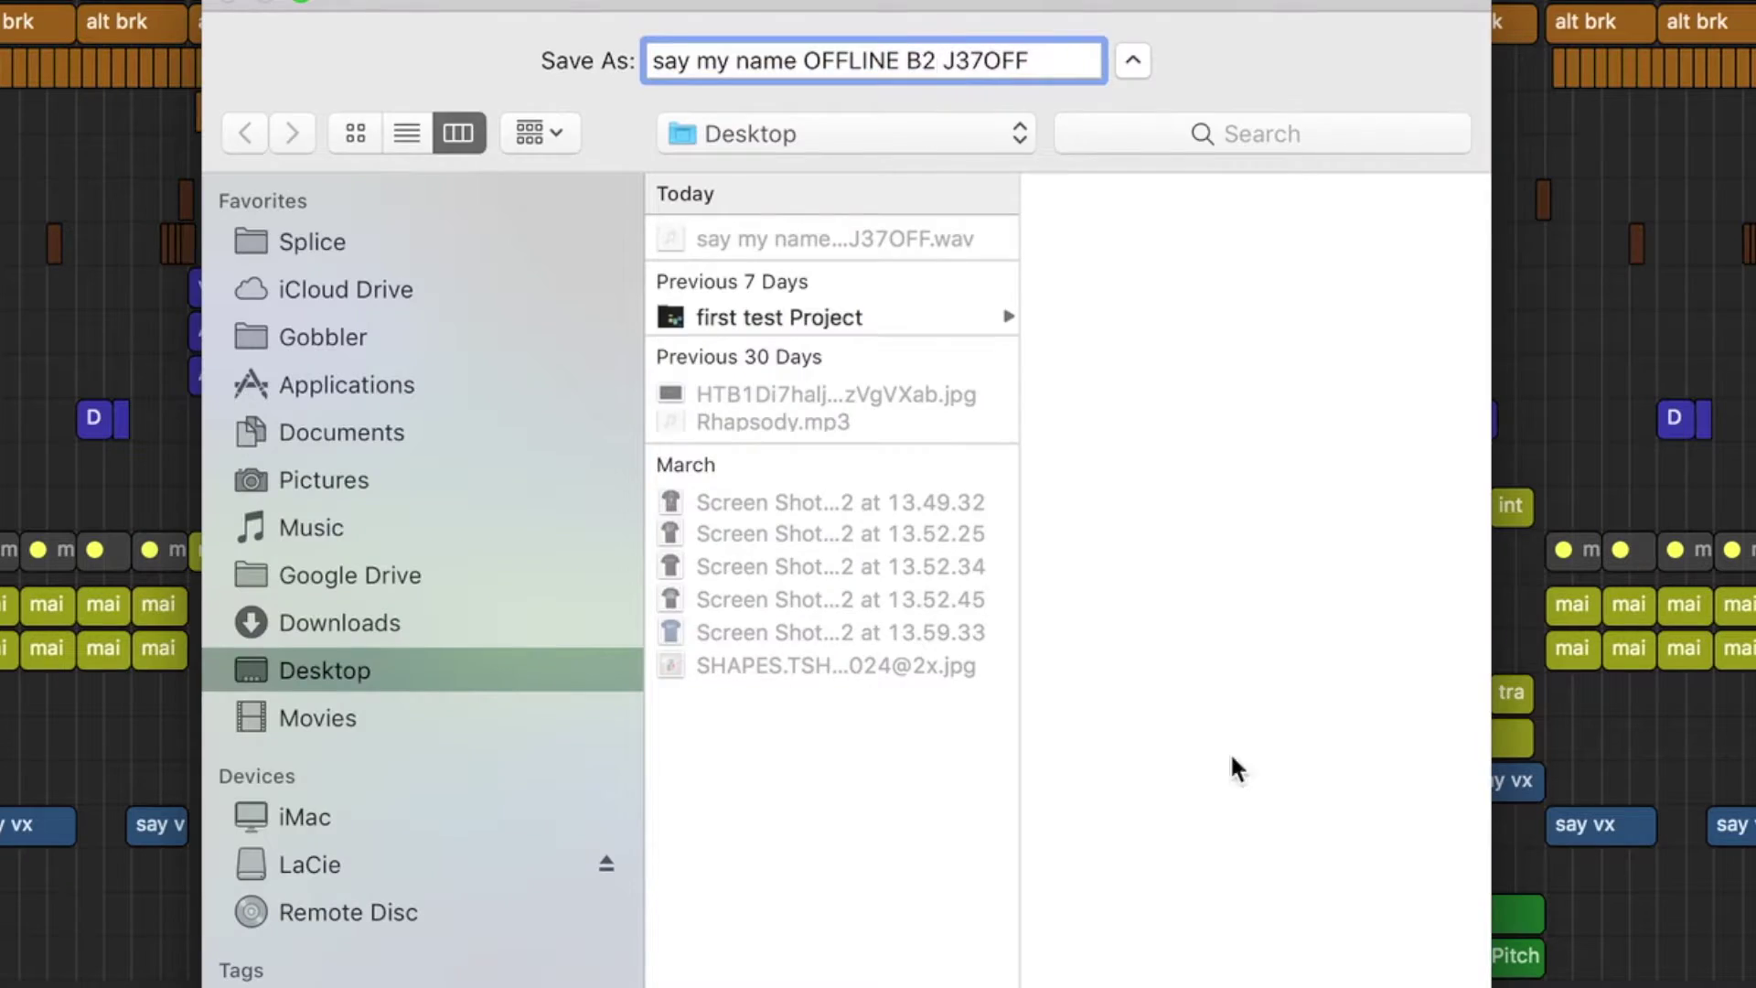
- Save three more offline bounces on the Desktop, named "say my name OFFLINE" plus B2 J37OFF, B1 J37ON and B2 J37ON
key(Return)
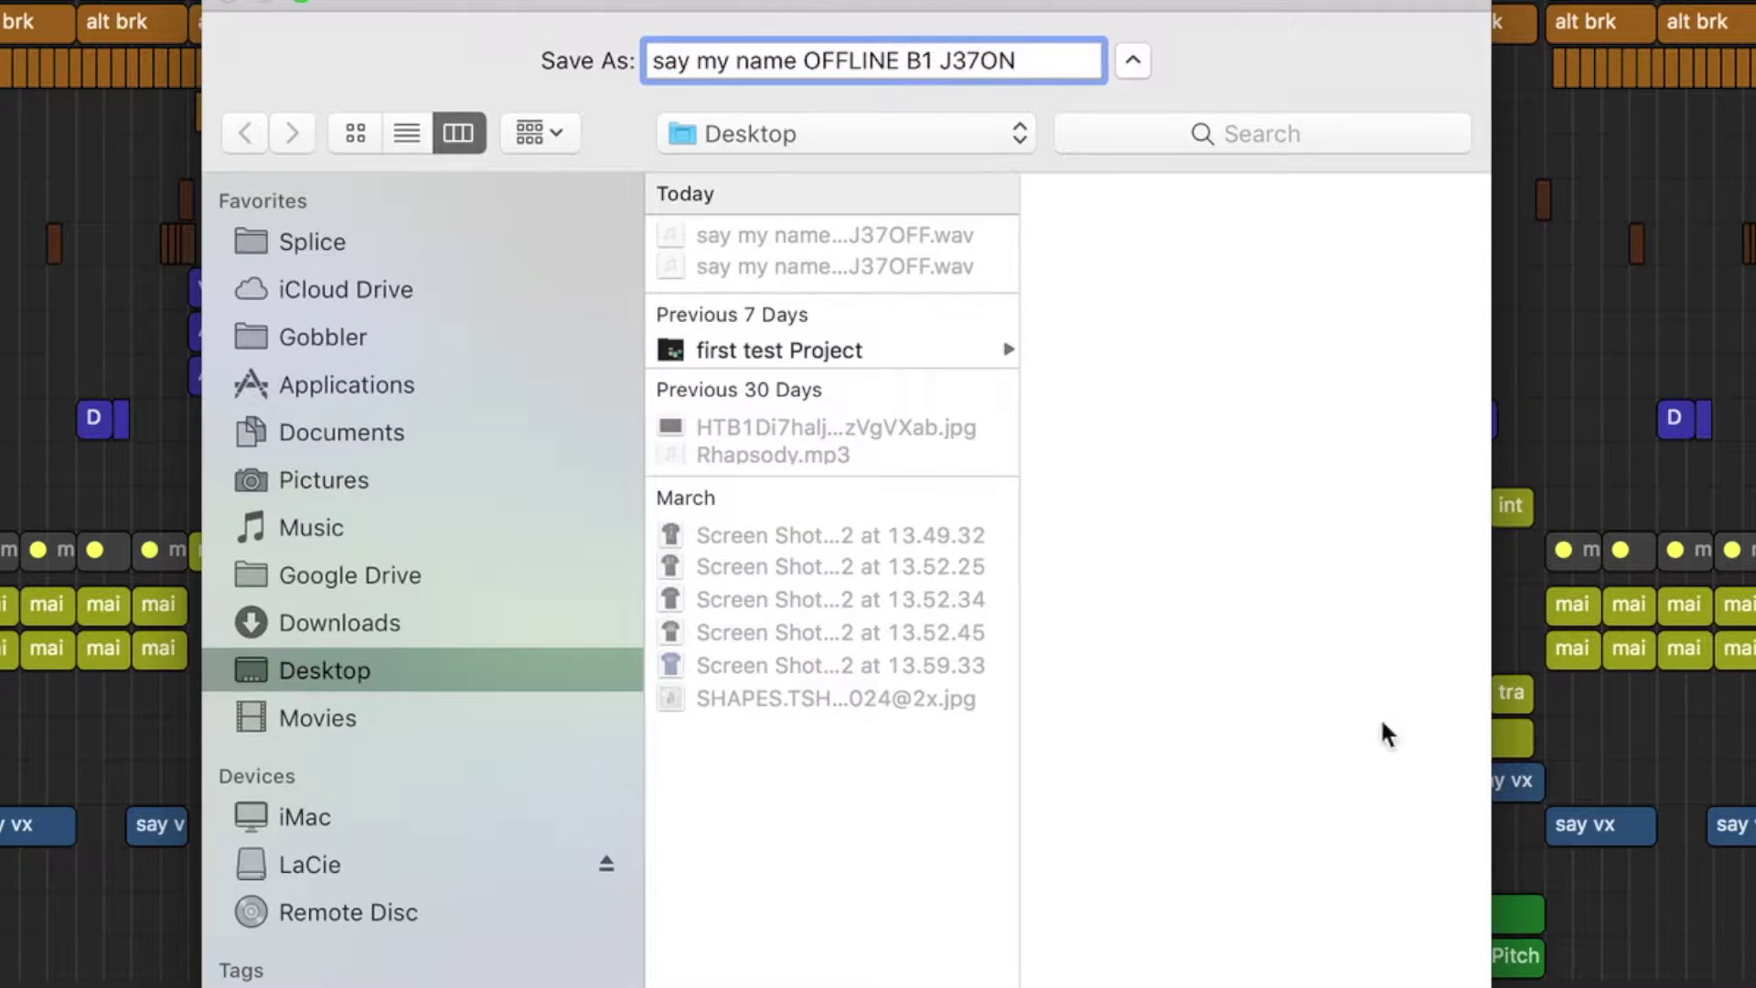
key(Return)
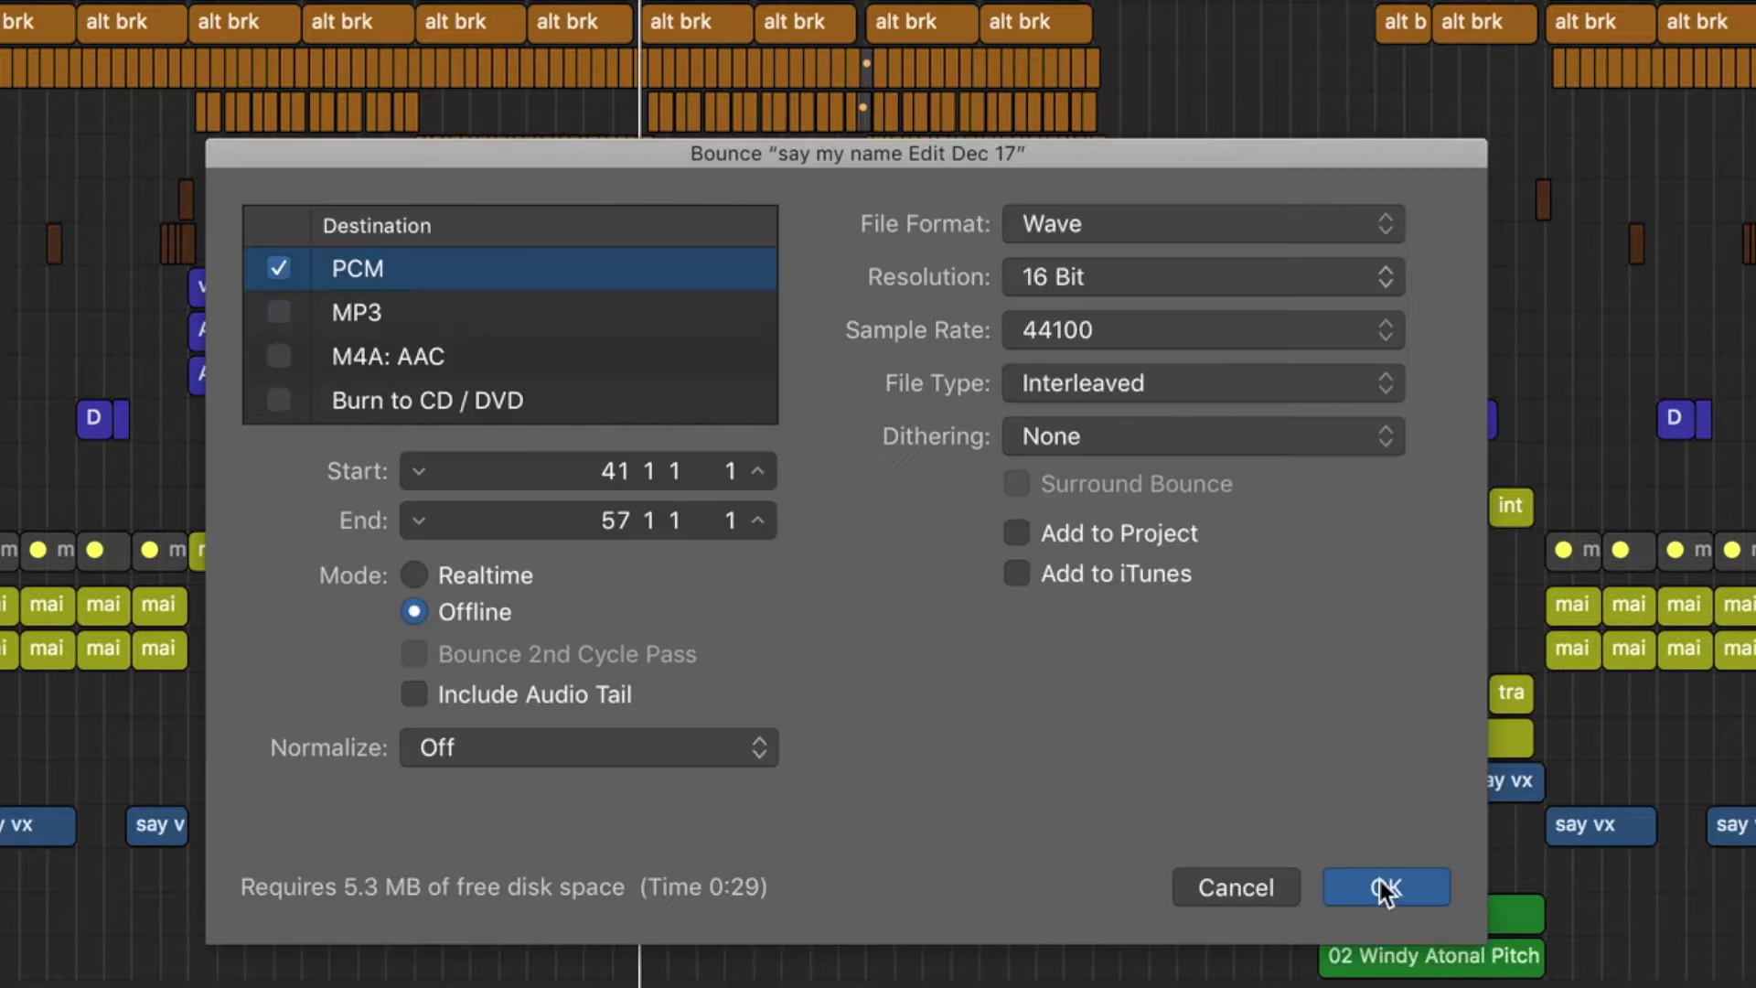
click(1386, 889)
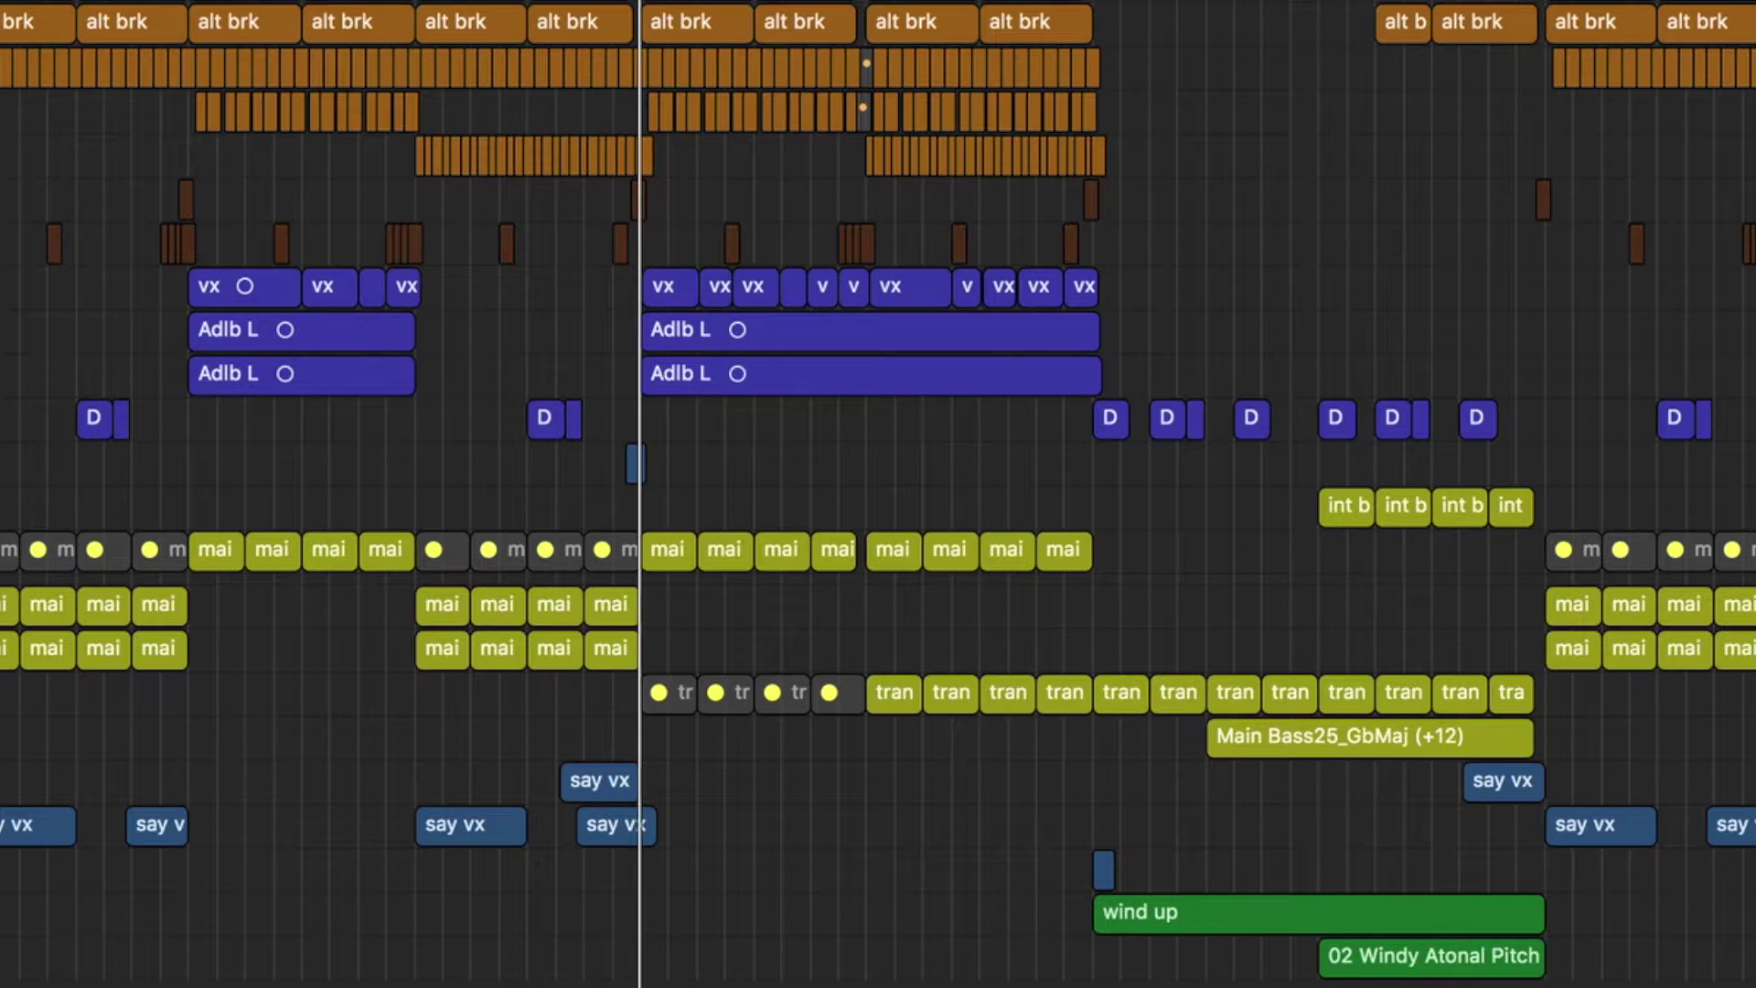
- Start another bounce of the same section with the mode set to Realtime
key(super+b)
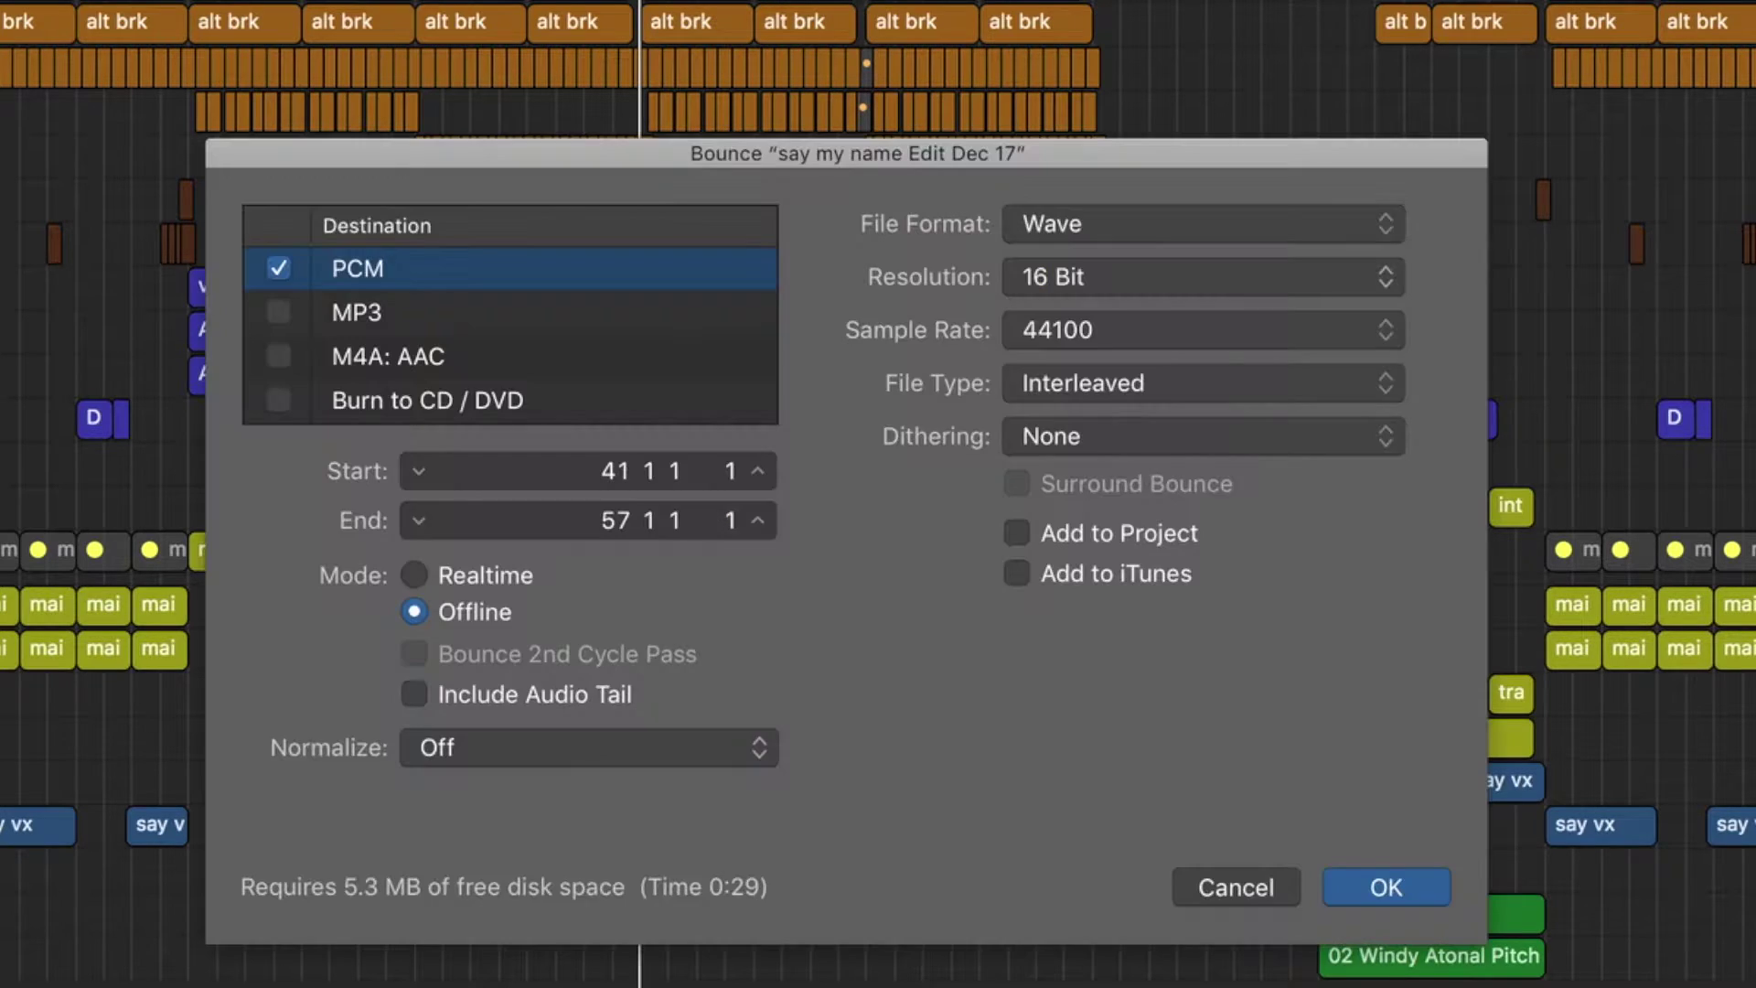
click(419, 575)
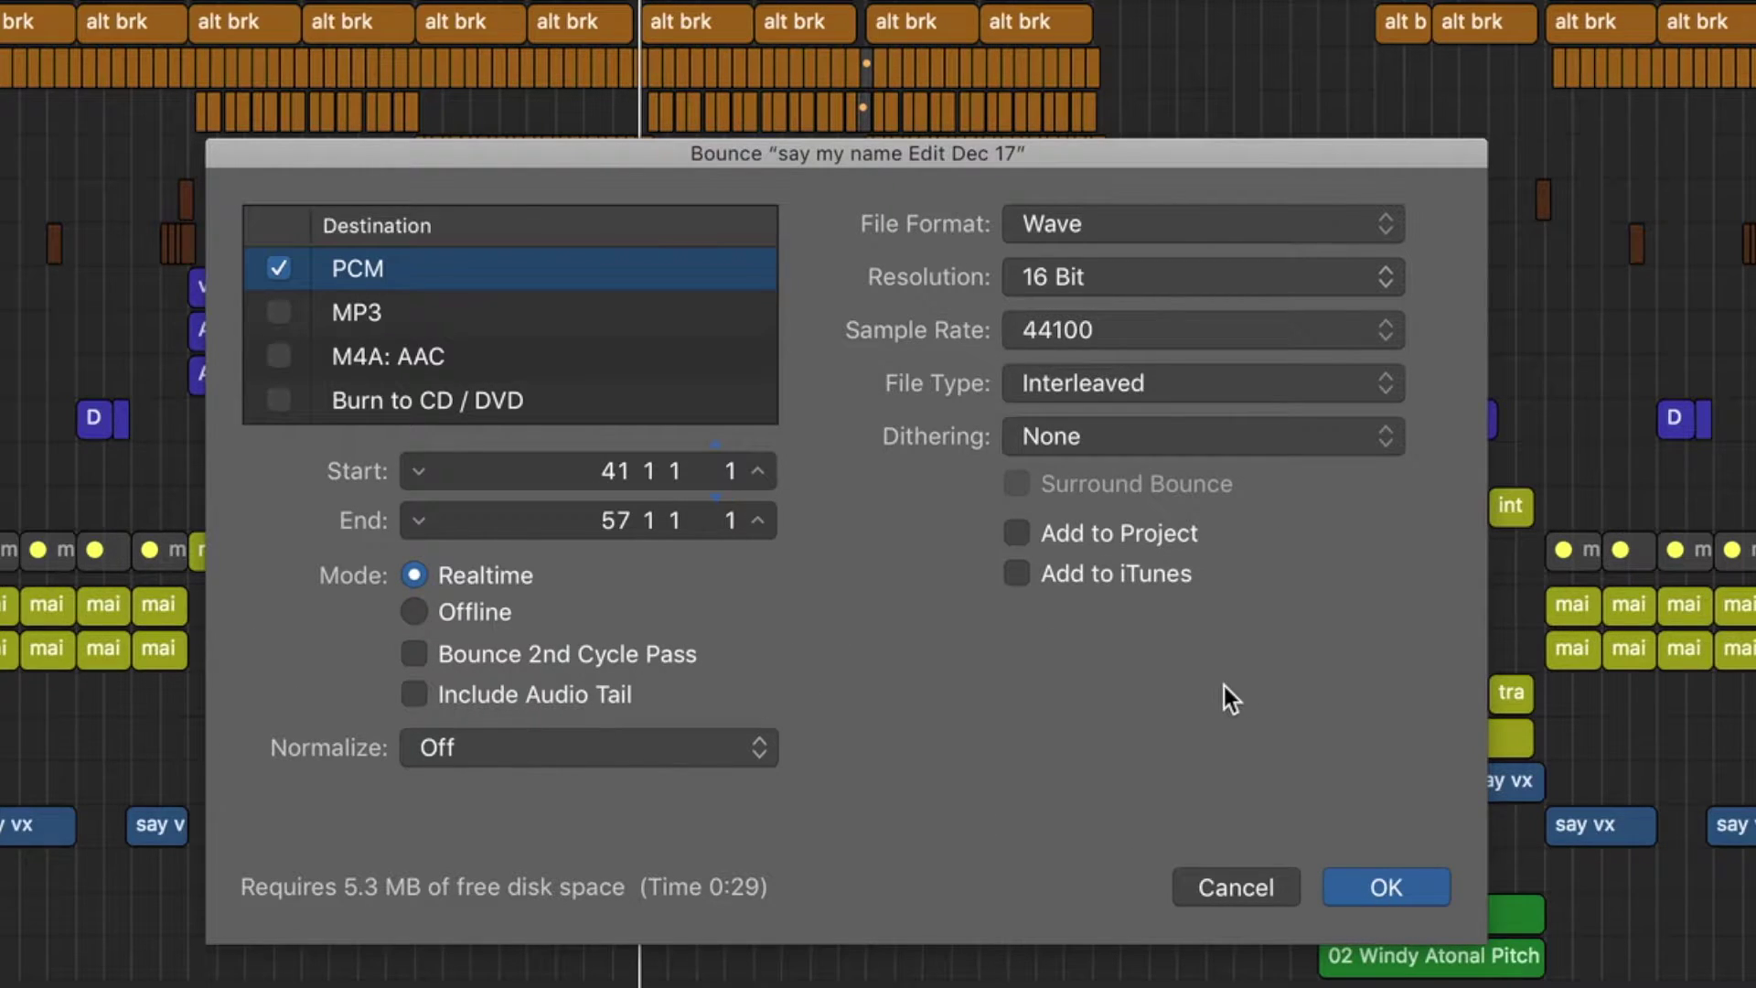
click(1413, 898)
- Save the realtime bounce as "say my name REALTIME B1 J37OFF"
key(BackSpace)
text(FF)
key(Left)
key(Left)
key(Left)
key(Left)
key(Left)
key(Left)
key(Left)
key(BackSpace)
text(1)
key(Left)
key(Left)
key(Left)
key(BackSpace)
key(BackSpace)
key(BackSpace)
key(BackSpace)
key(BackSpace)
key(BackSpace)
key(BackSpace)
text(REALTIME)
key(Return)
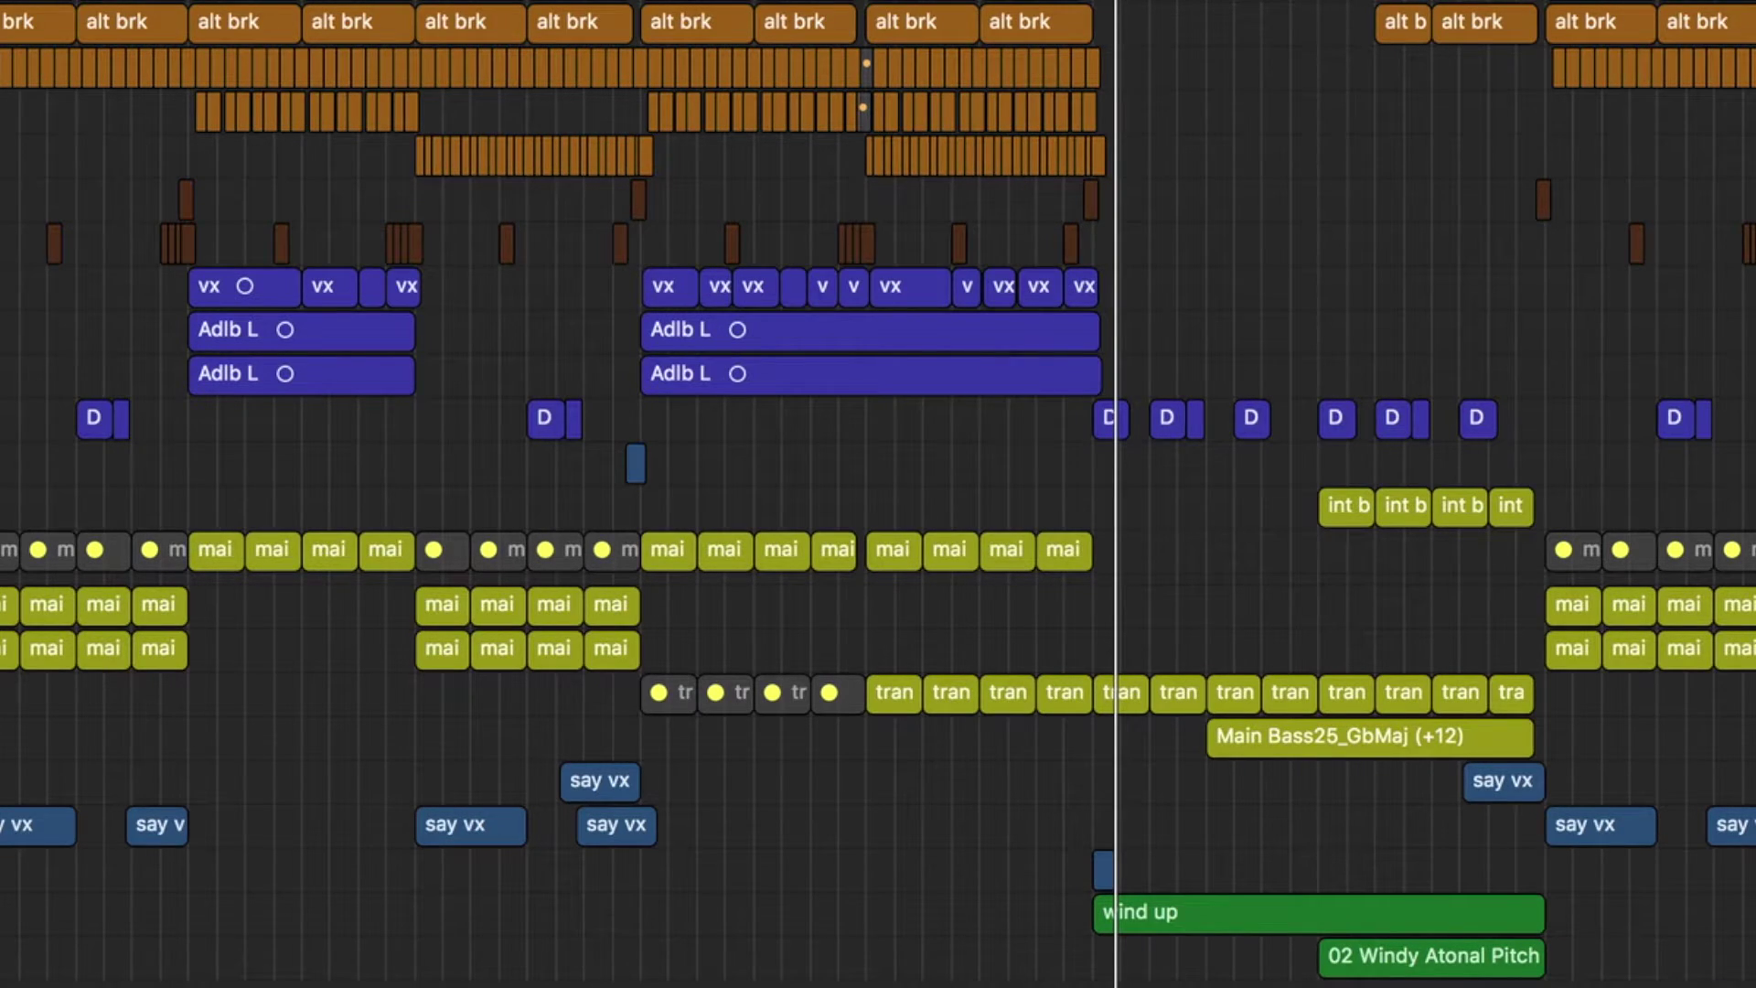
- Bounce the section in realtime a second time as "say my name REALTIME B2 J37OFF"
key(super+b)
click(1386, 887)
key(Return)
- Create a new project, closing the current one, and place the six bounces on separate audio tracks
key(super+n)
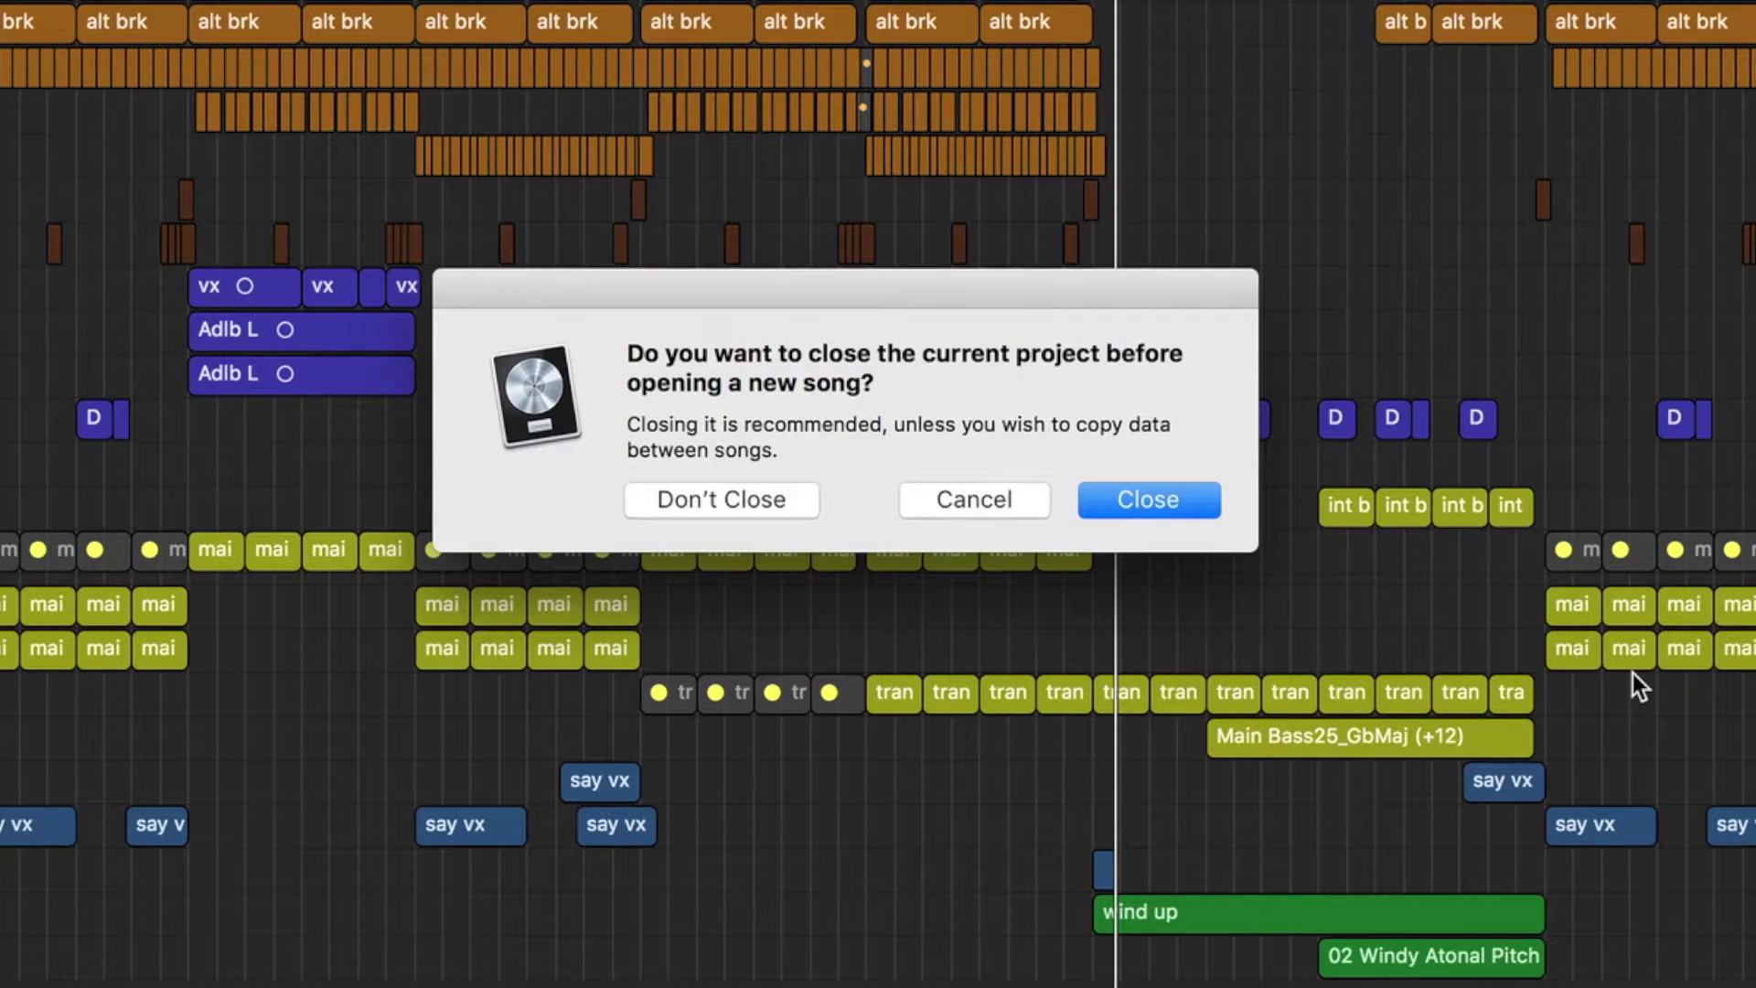
click(1157, 502)
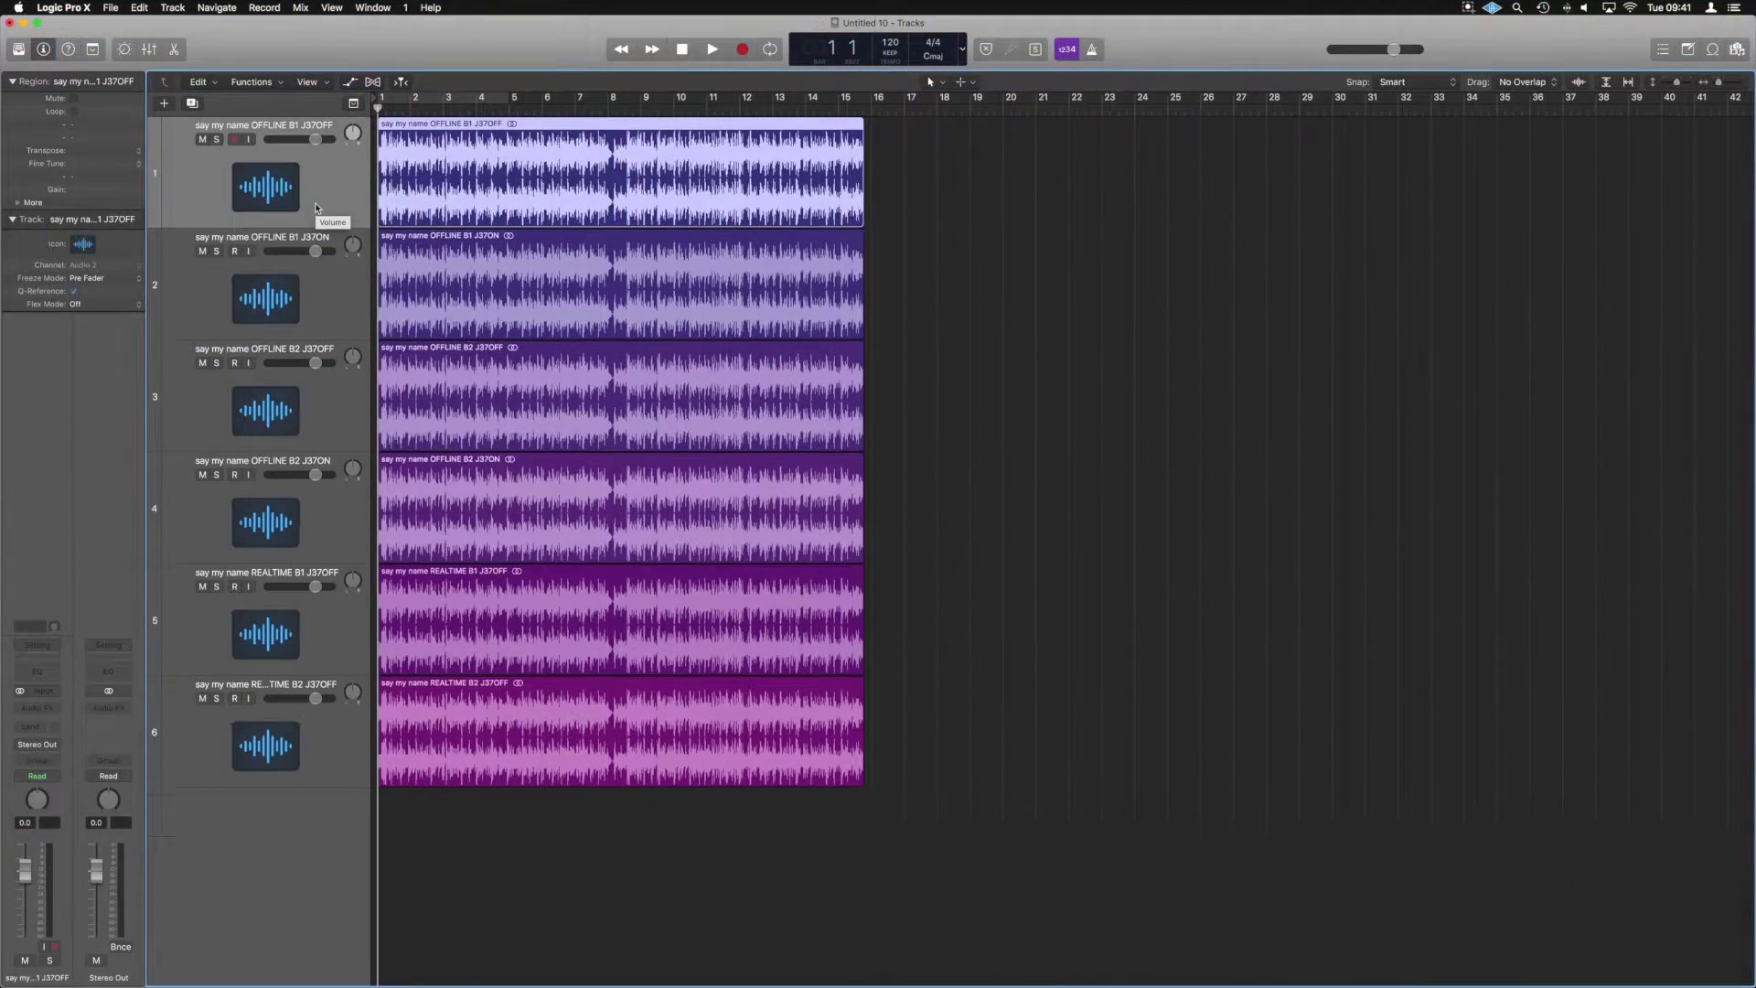
- Reorder the tracks so OFFLINE B1 J37ON and OFFLINE B2 J37ON sit above the J37OFF tracks
key(z)
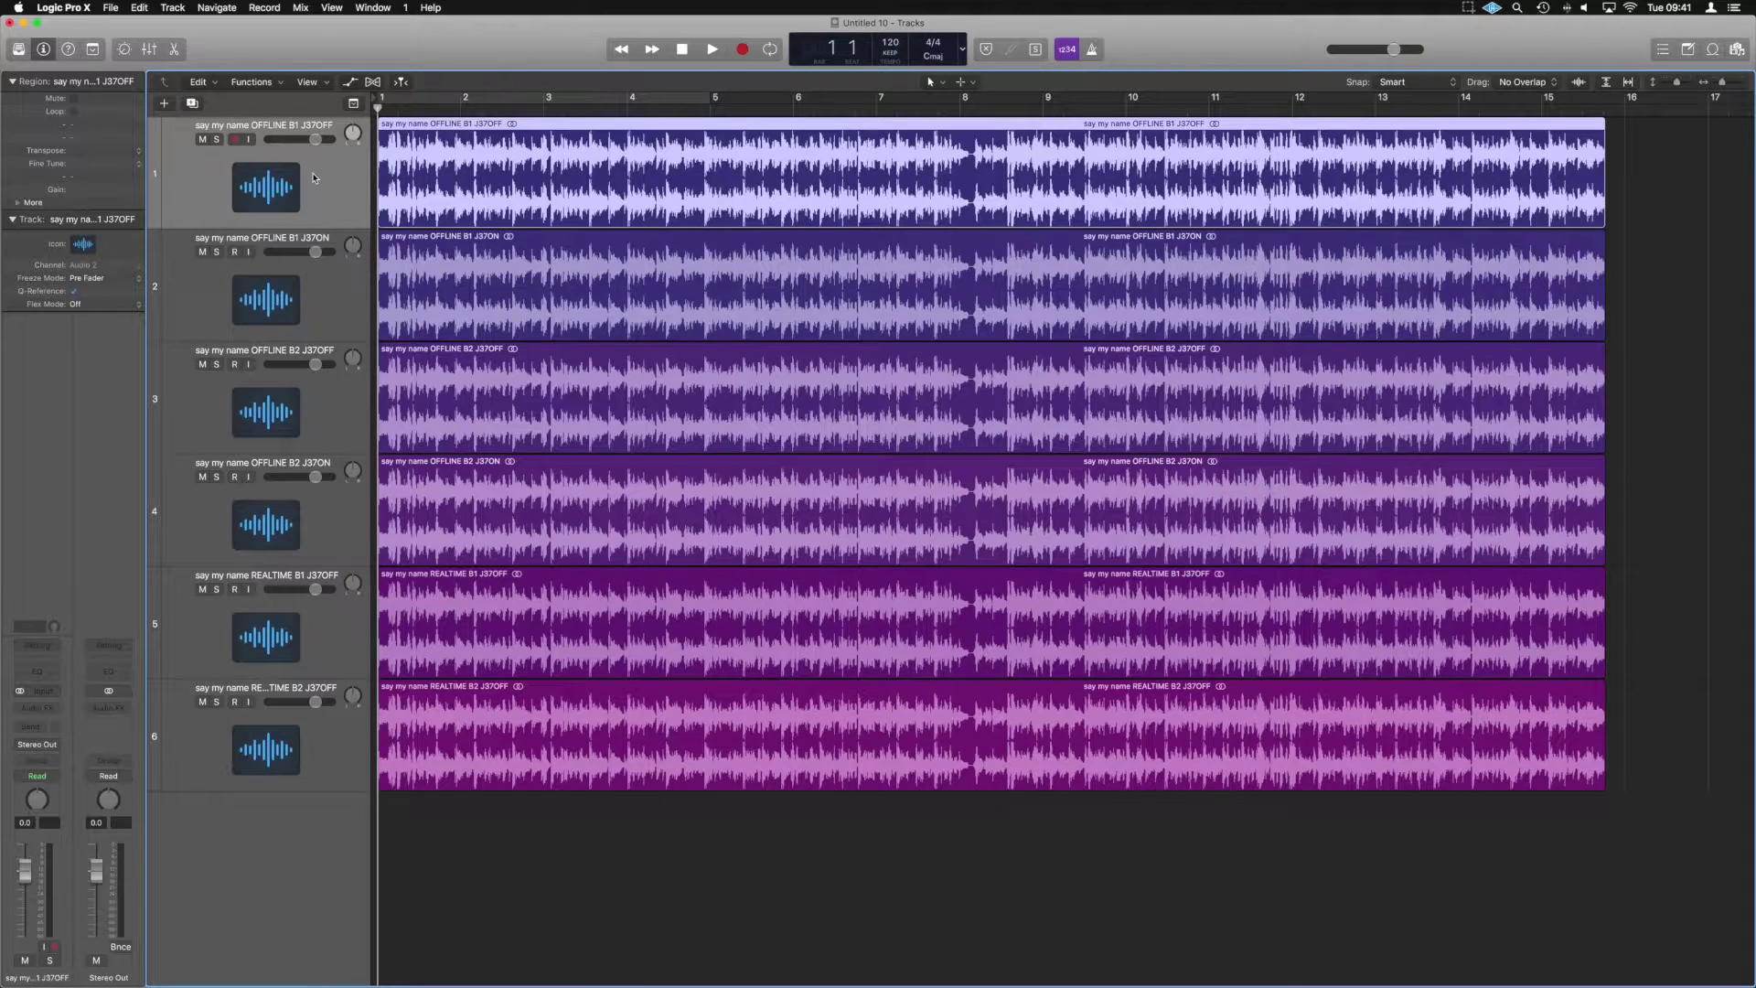
drag(329, 312, 327, 183)
drag(327, 516, 330, 284)
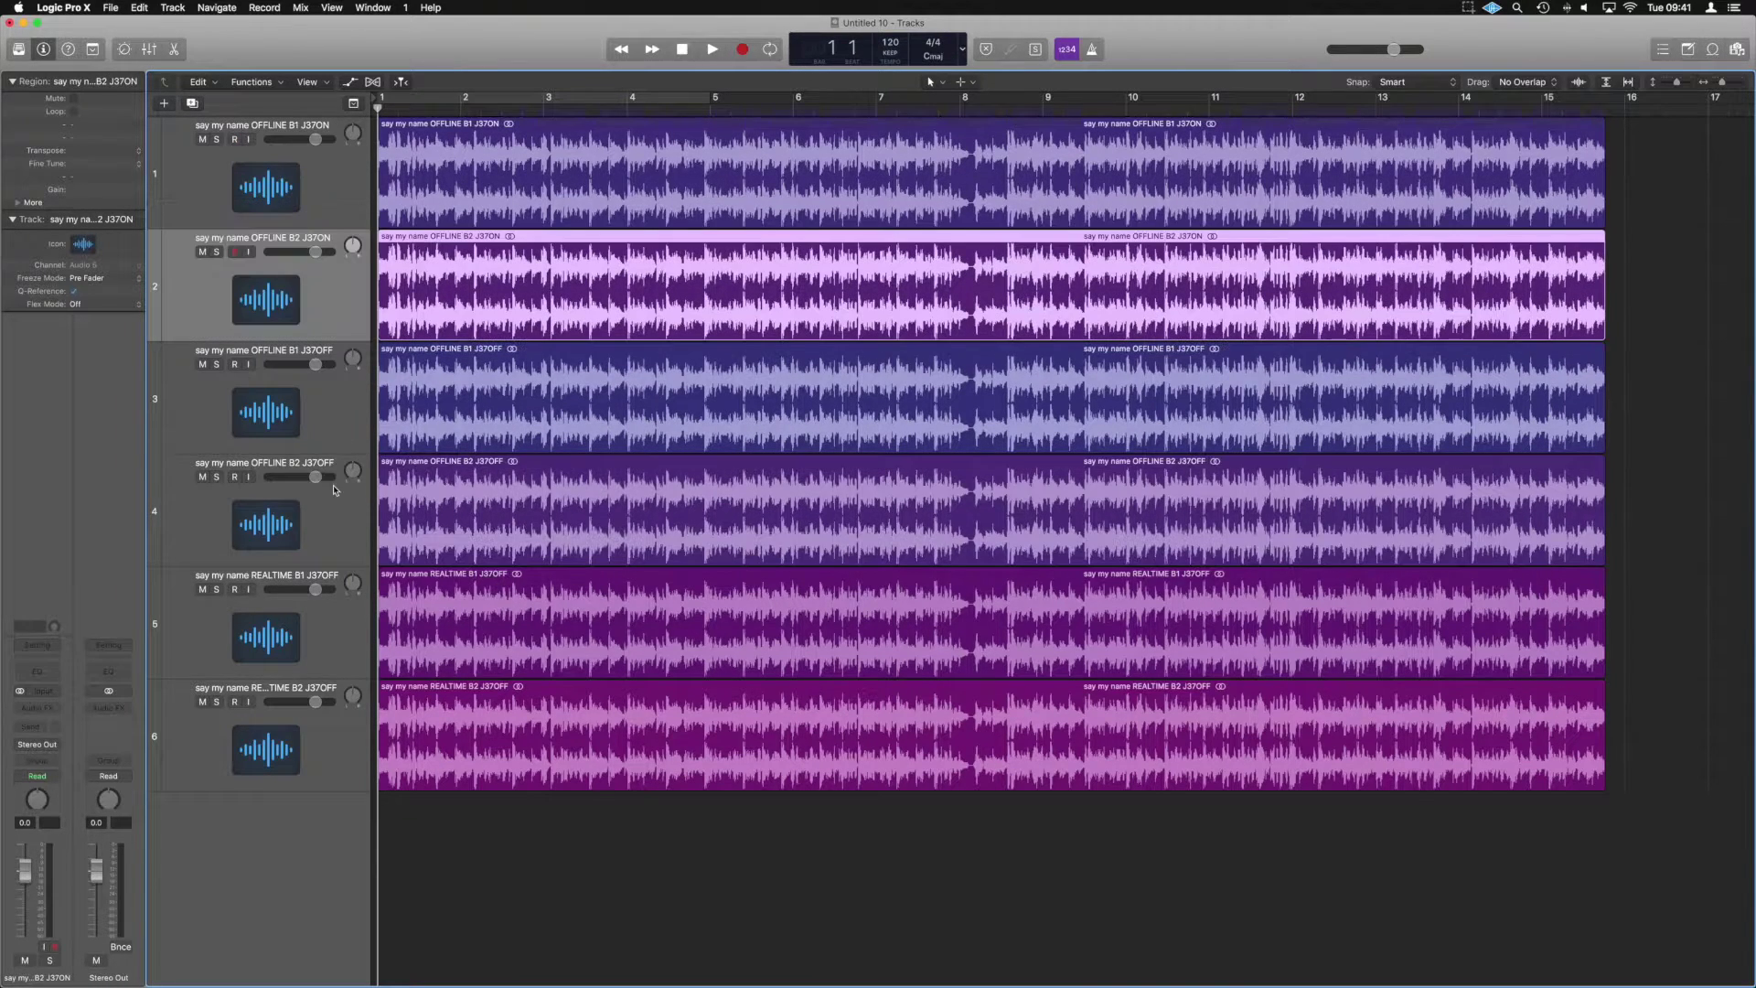
- Insert a Gain plug-in with left and right phase inverted on the OFFLINE B2 J37ON track and copy it to the other B2 tracks
click(53, 708)
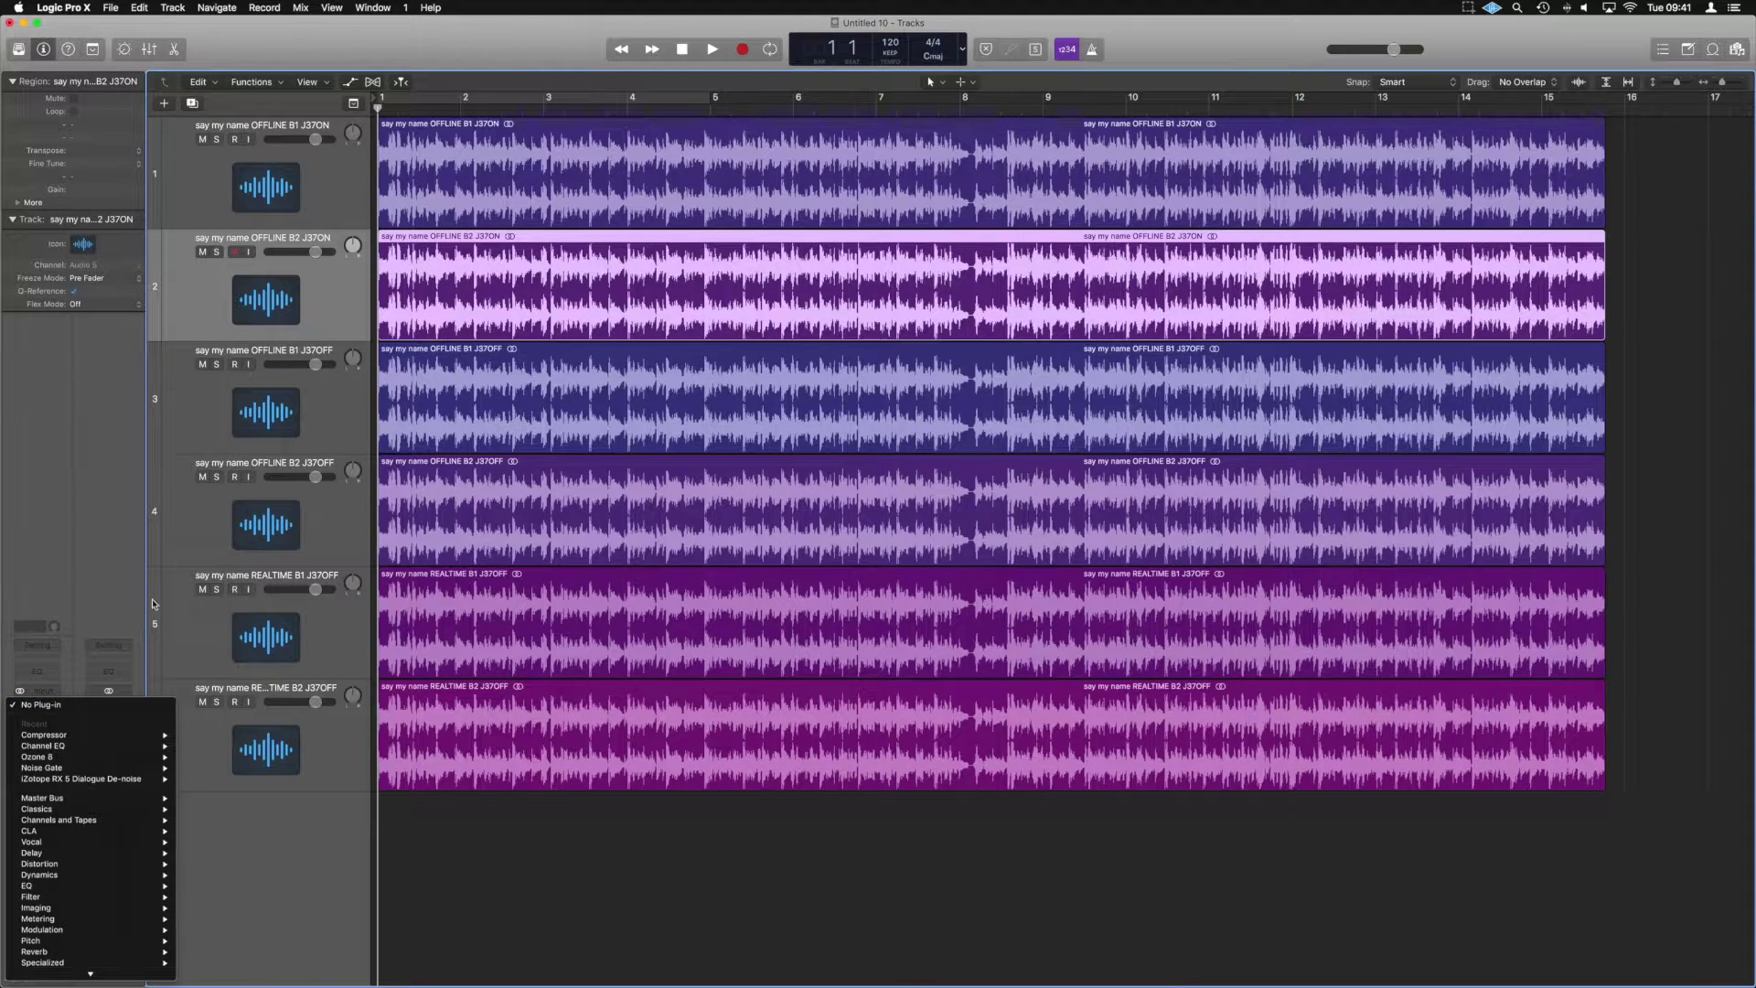
click(331, 340)
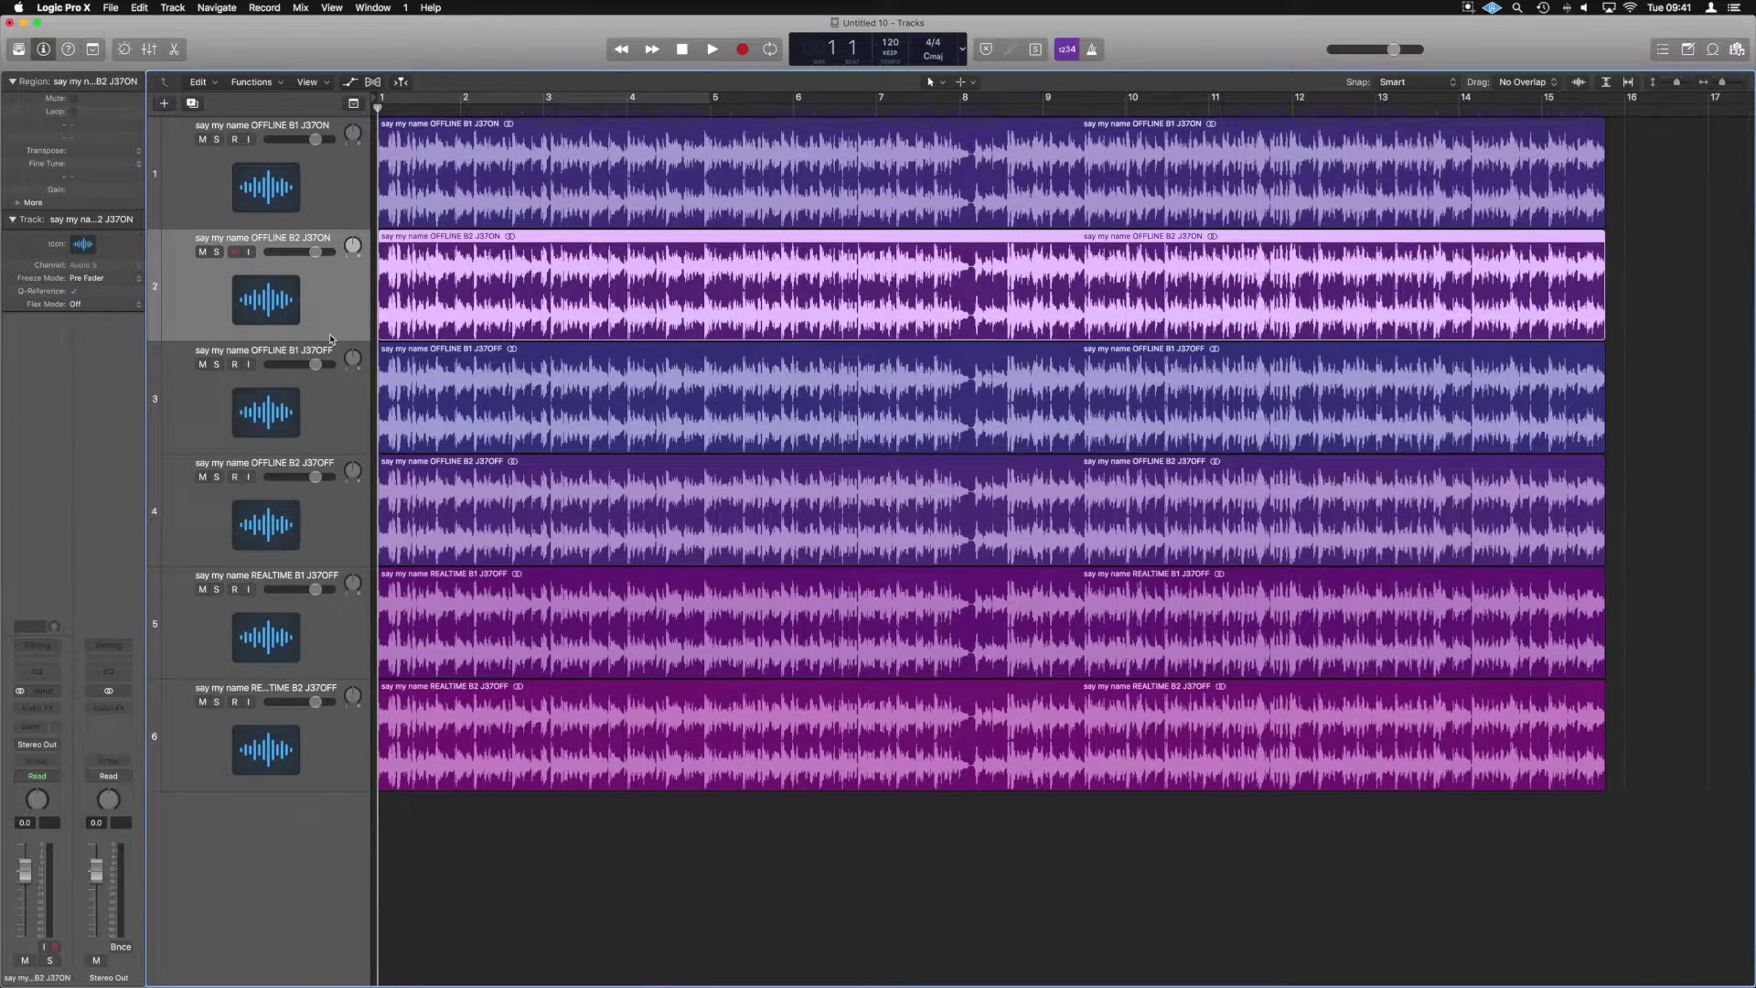
key(x)
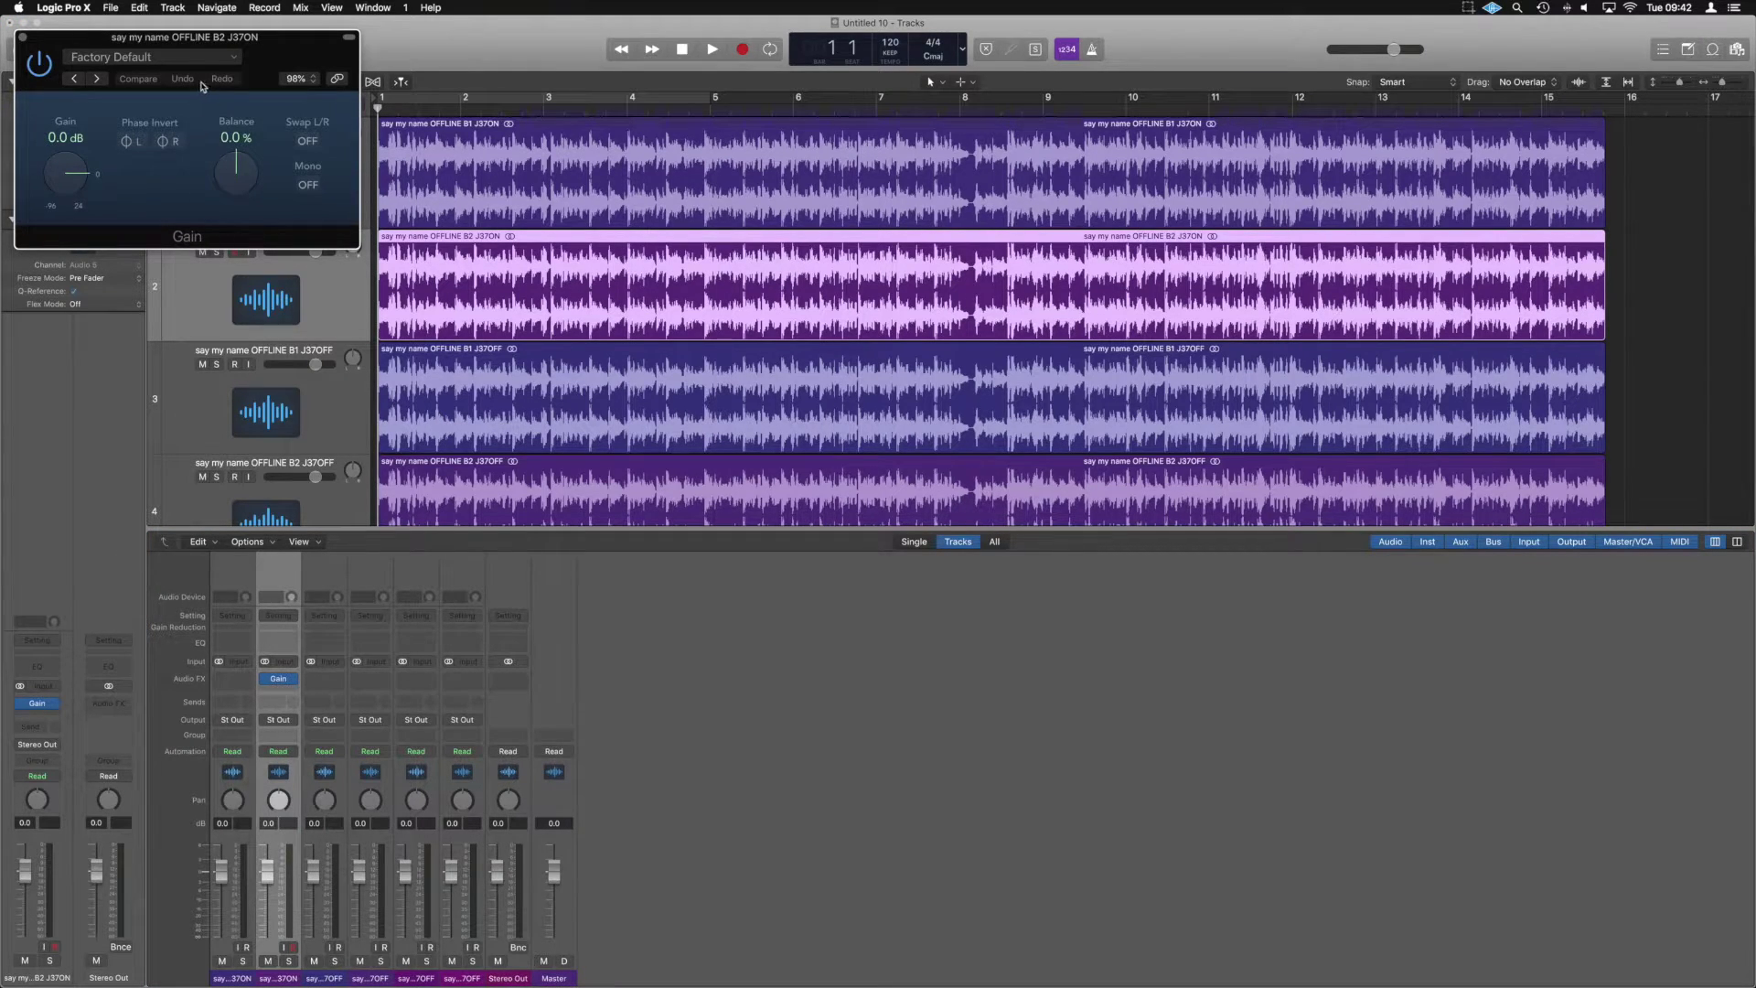
drag(91, 46, 907, 580)
click(986, 676)
click(950, 676)
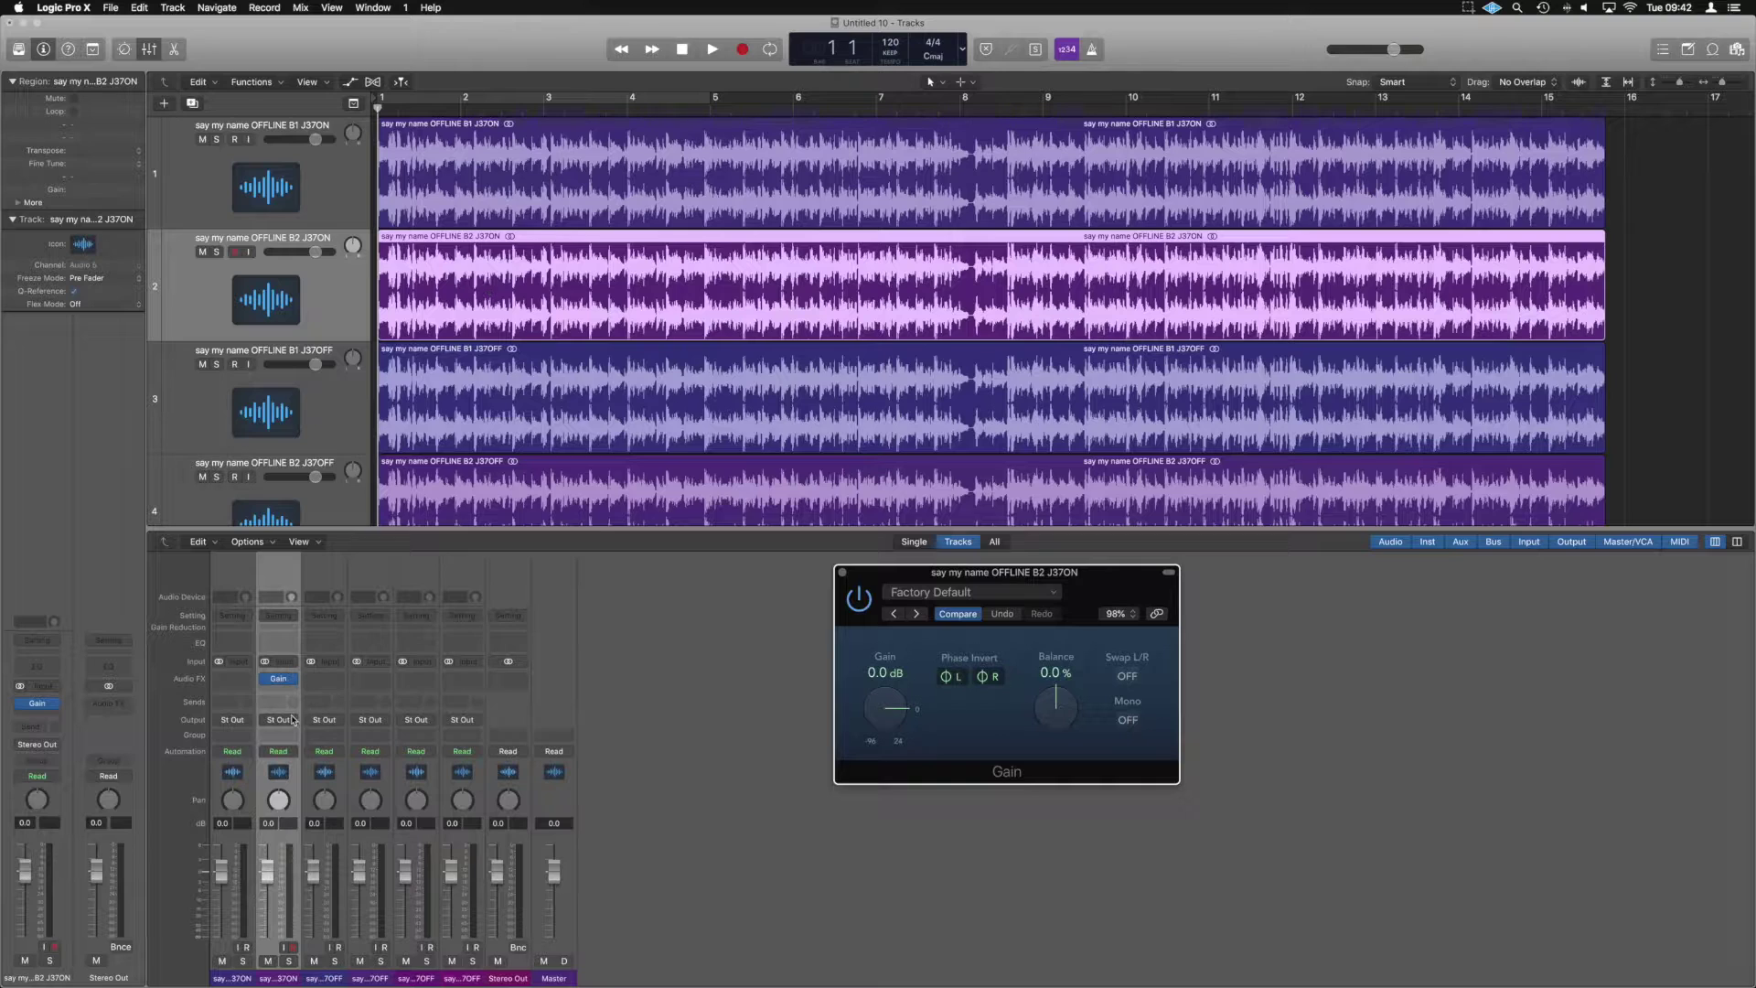
drag(278, 679, 464, 680)
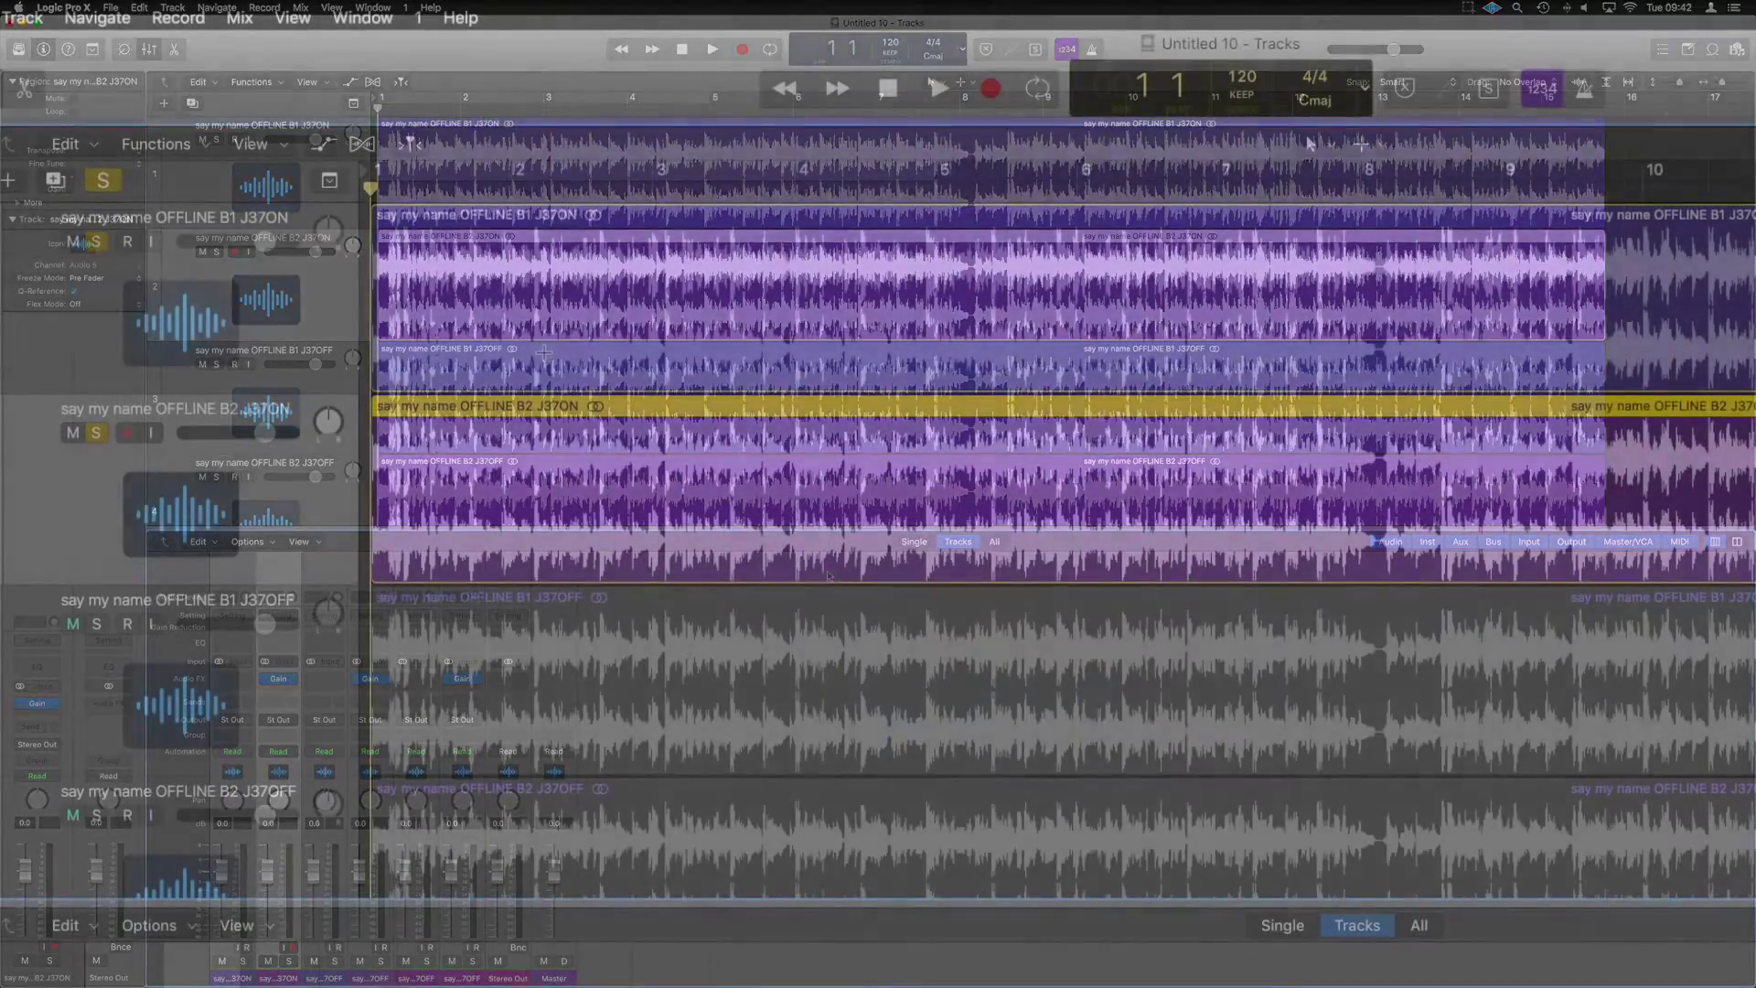
- Play the soloed OFFLINE B1 and B2 J37ON tracks together and check the phase inversion in the Gain plug-in
key(super+Down)
key(super+Down)
key(super+Down)
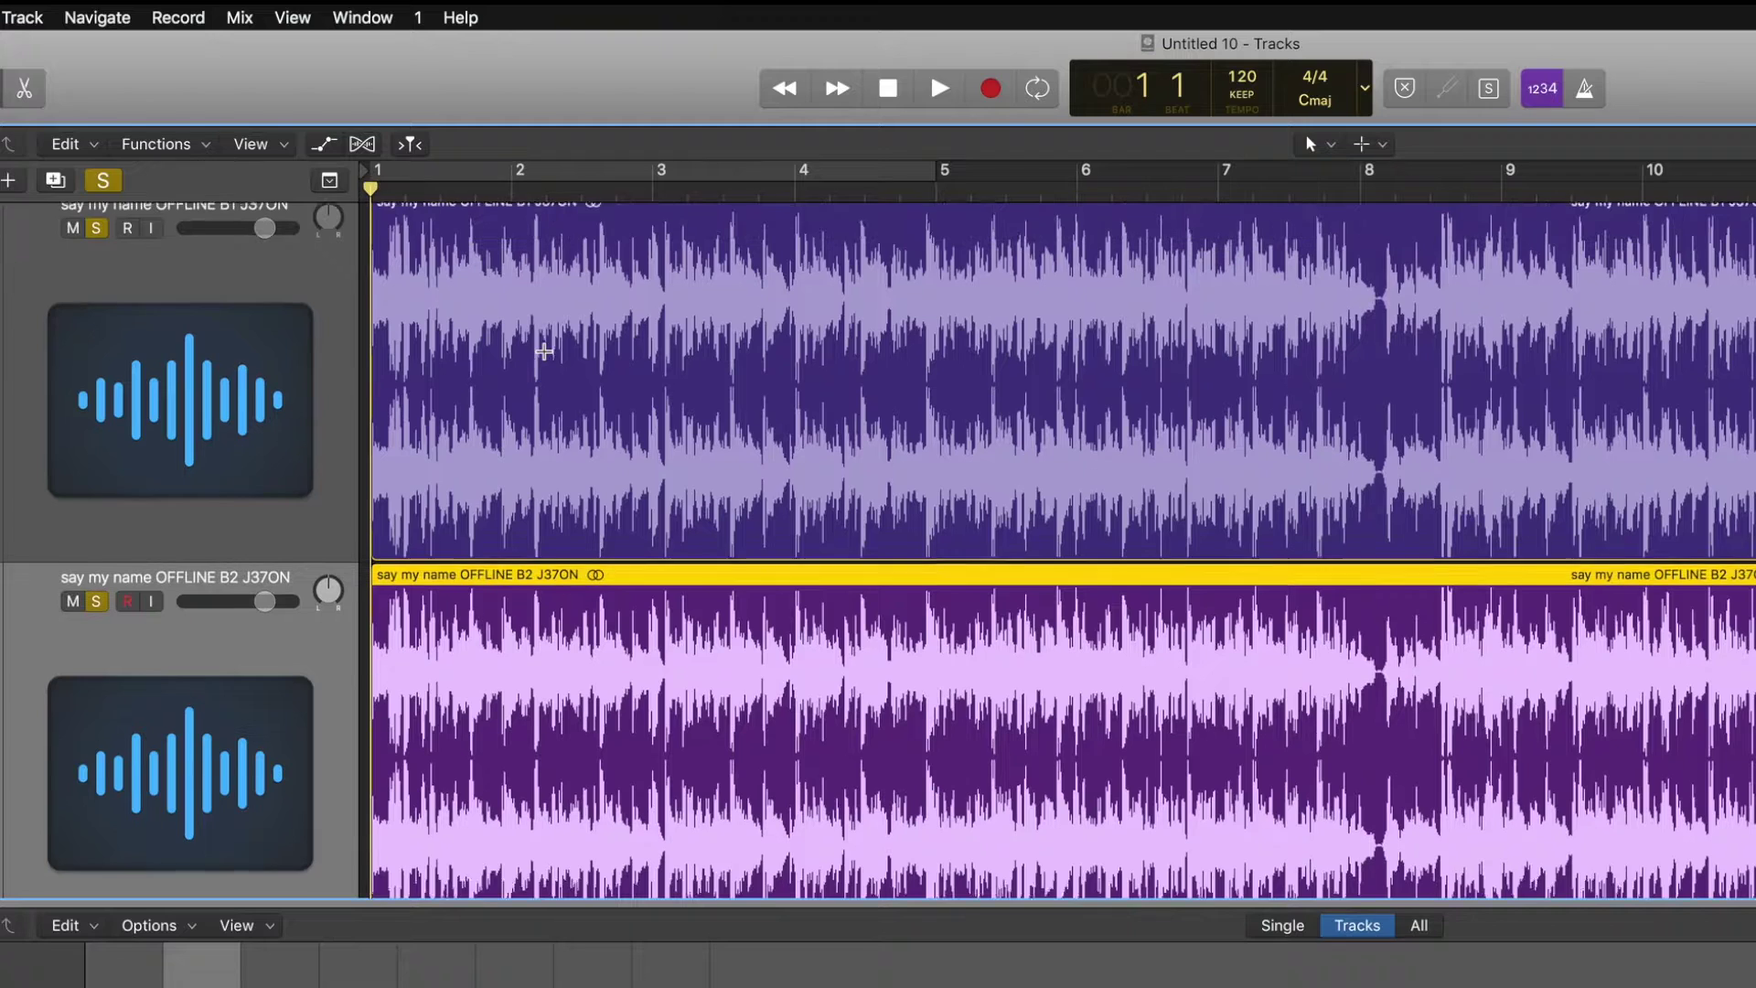
key(super+Up)
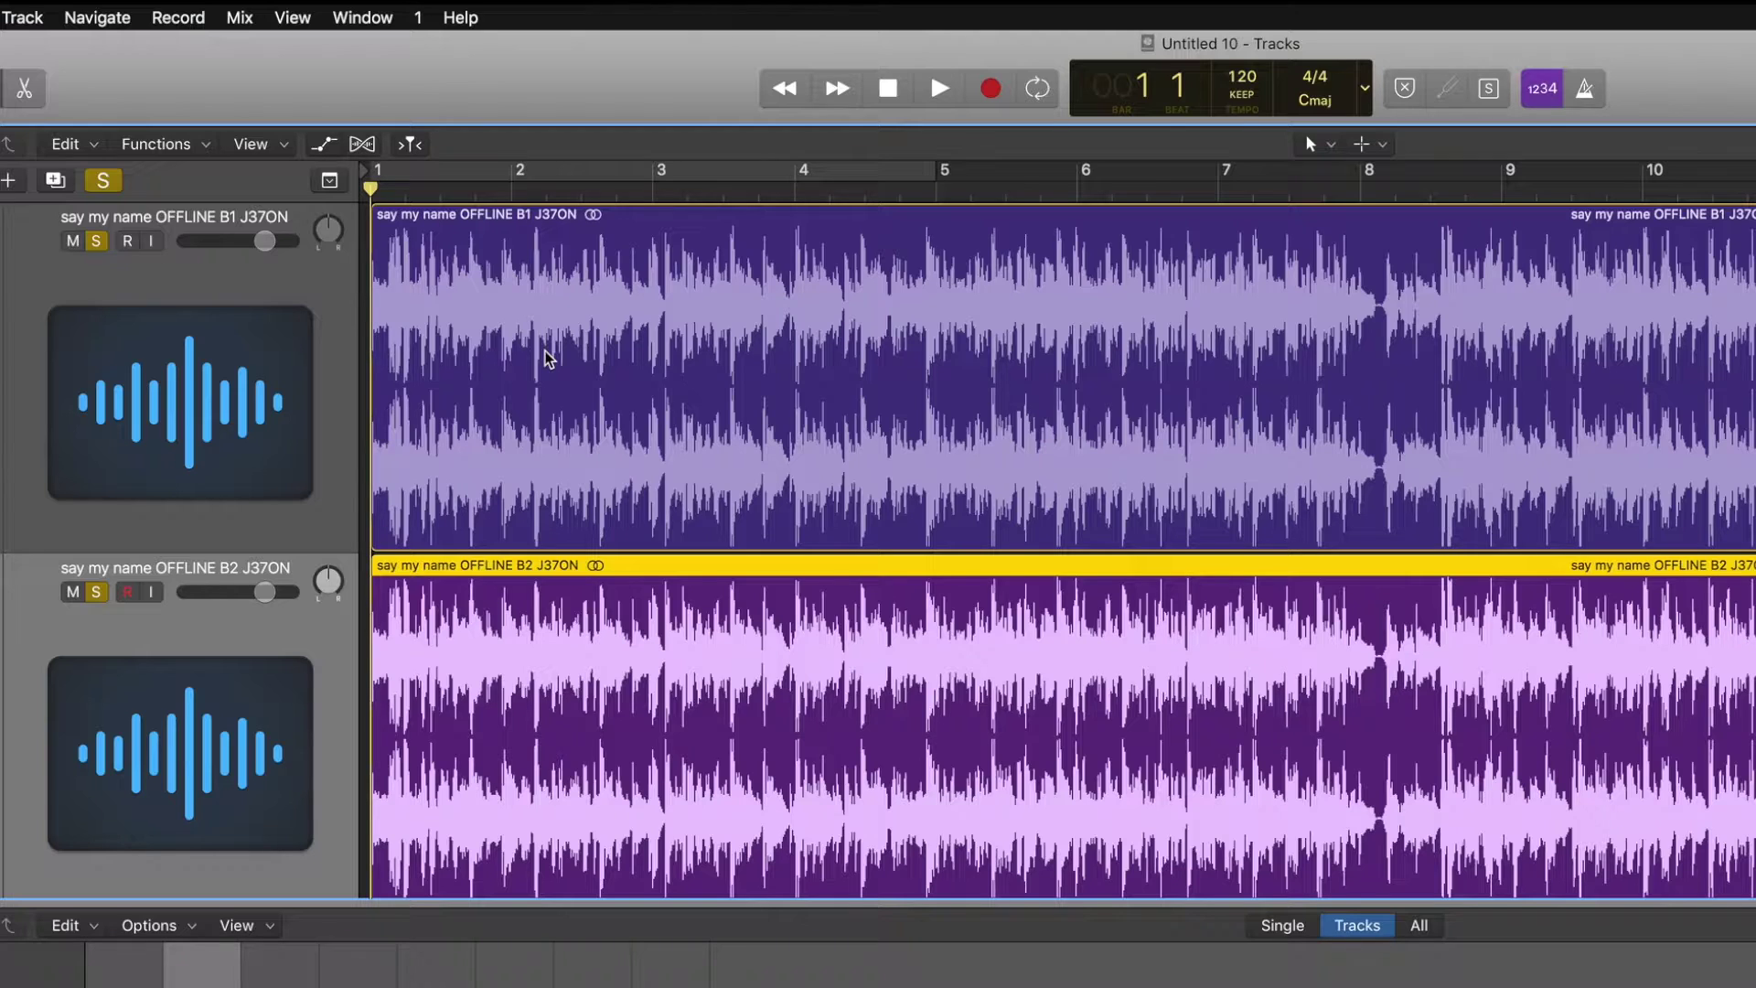
key(space)
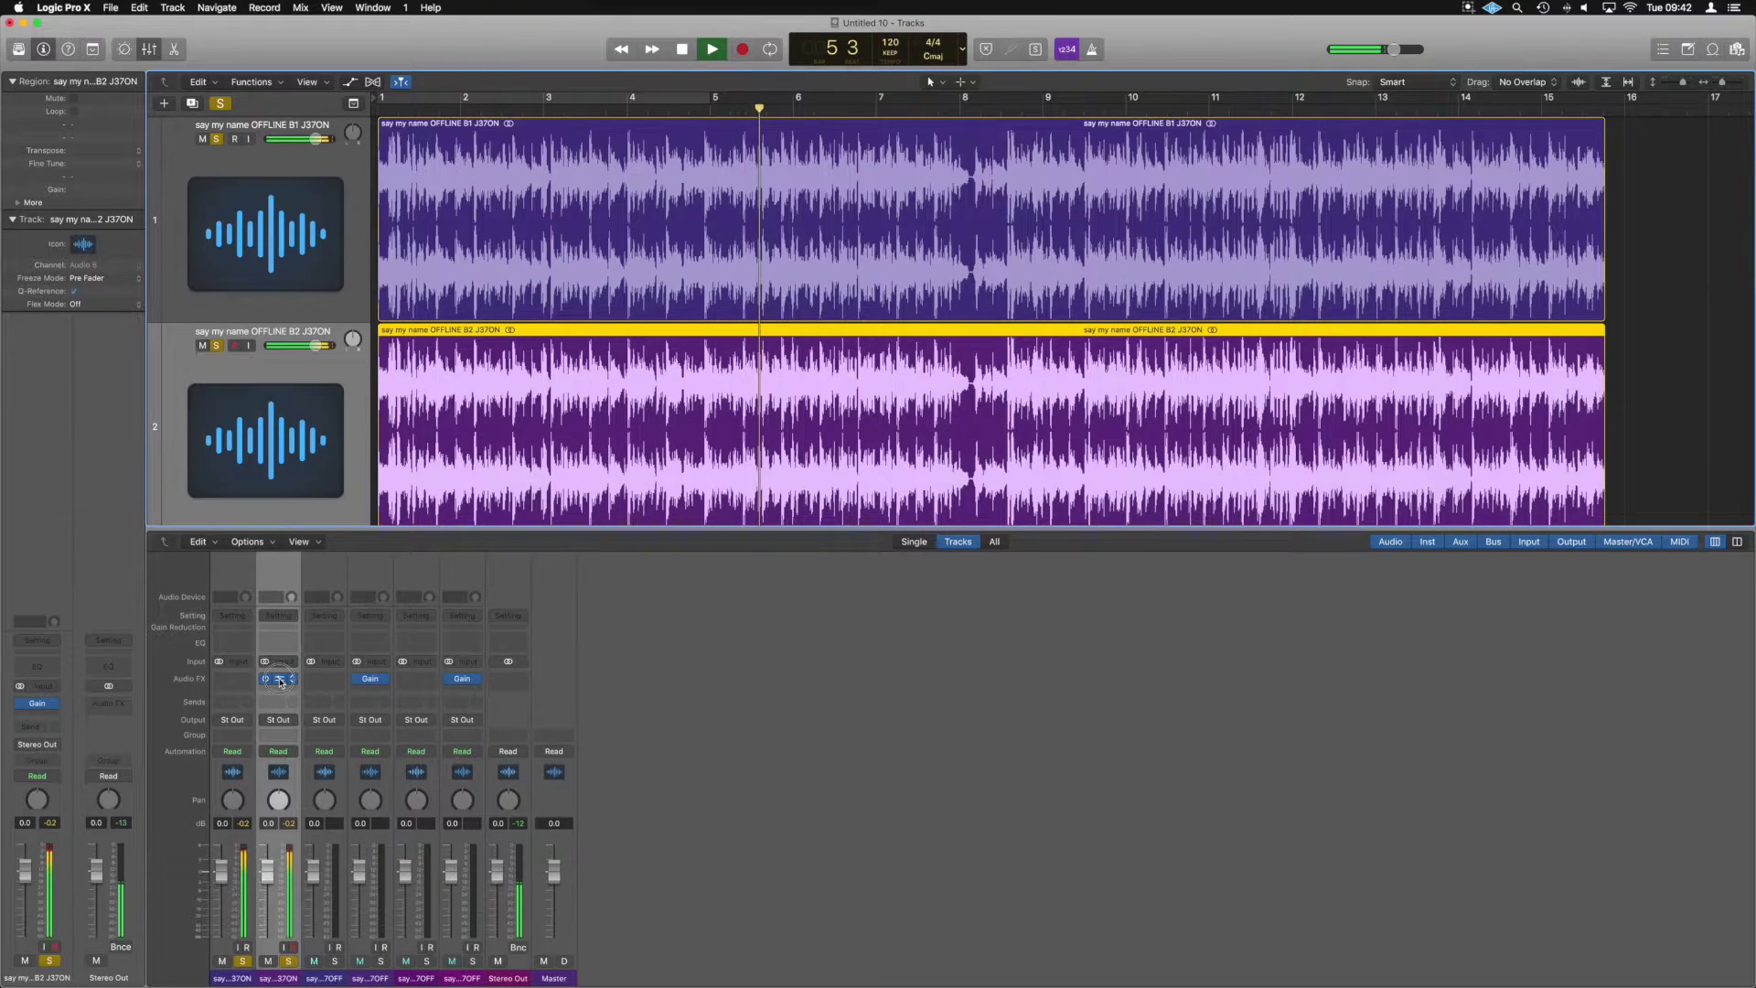
click(279, 679)
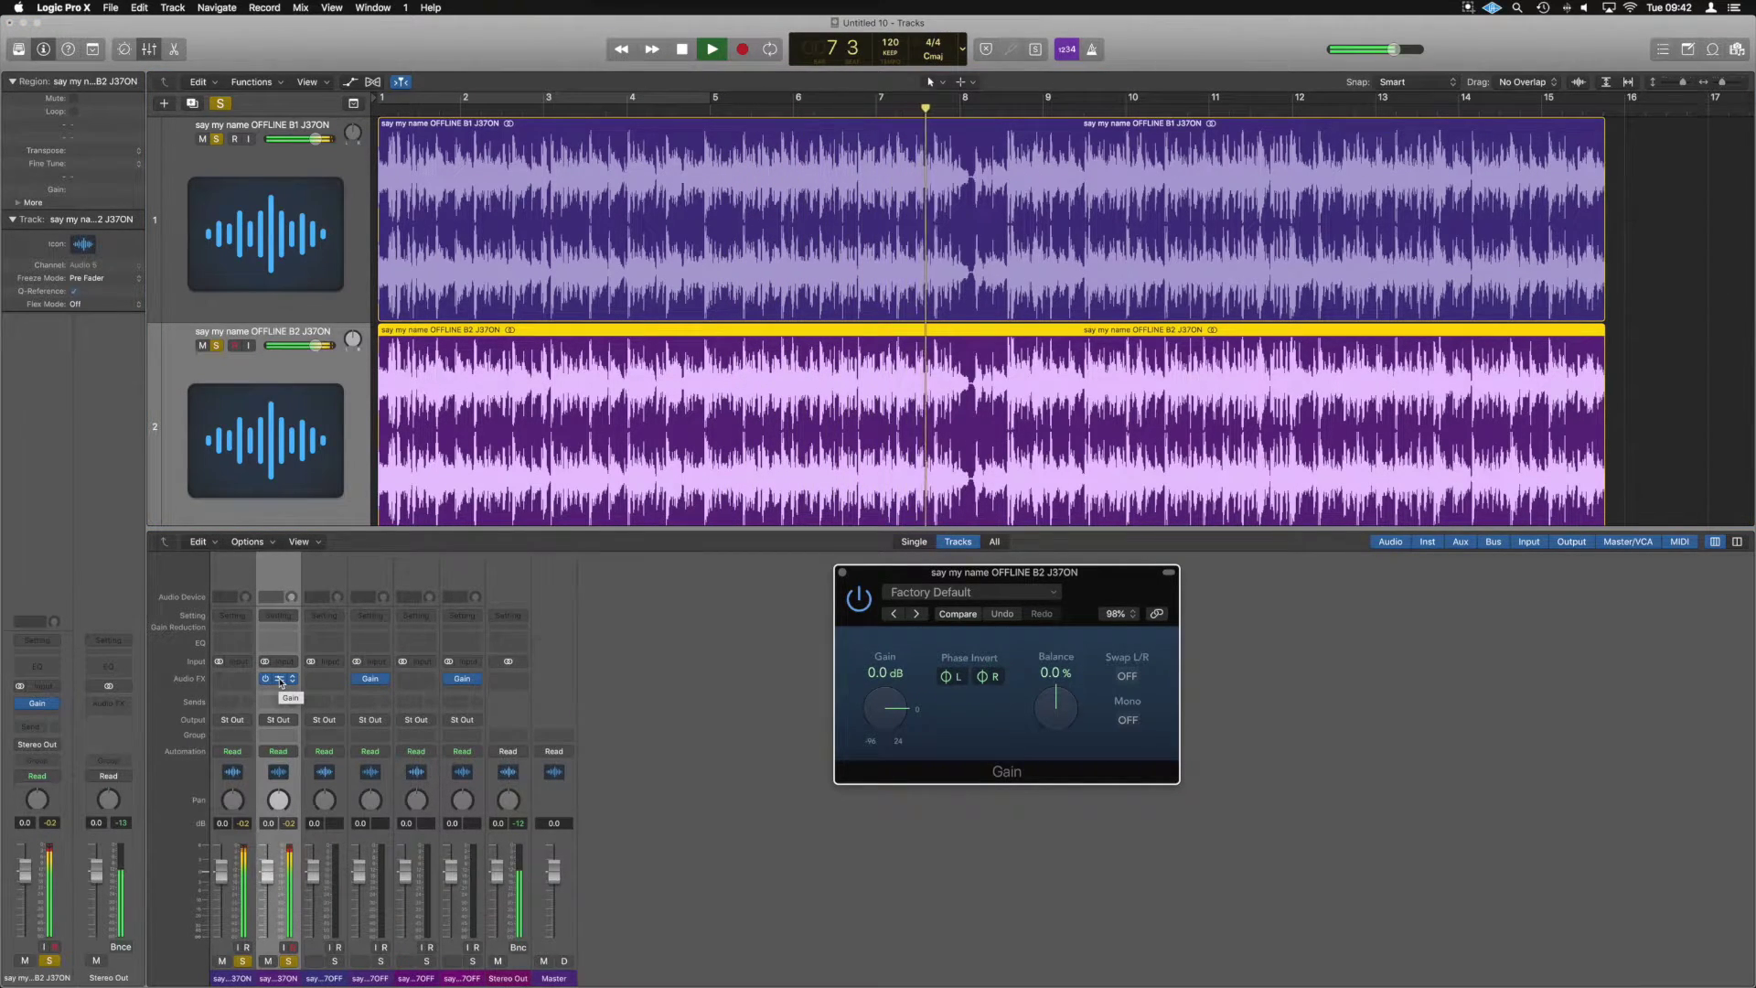
key(space)
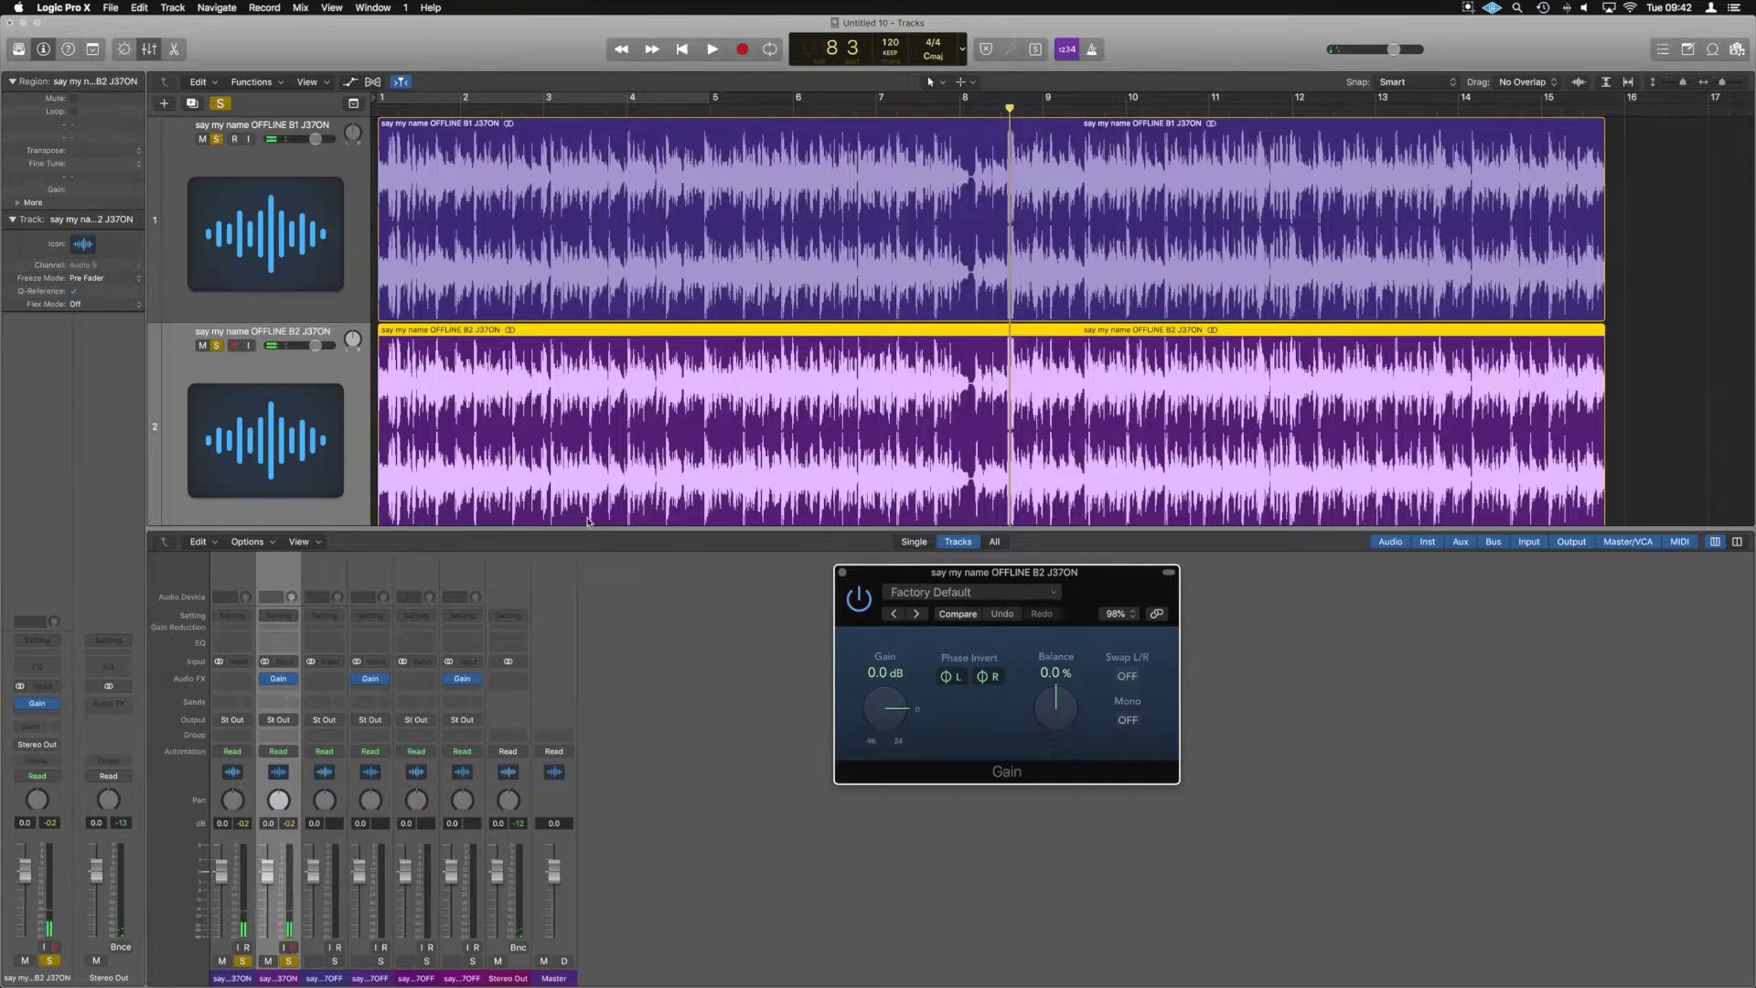
- Examine the two OFFLINE J37ON waveforms at sample-level detail around bar 8 for differences
key(super+Right)
key(super+Right)
key(super+Right)
key(super+Right)
key(super+Right)
key(super+Right)
key(super+Right)
key(super+Right)
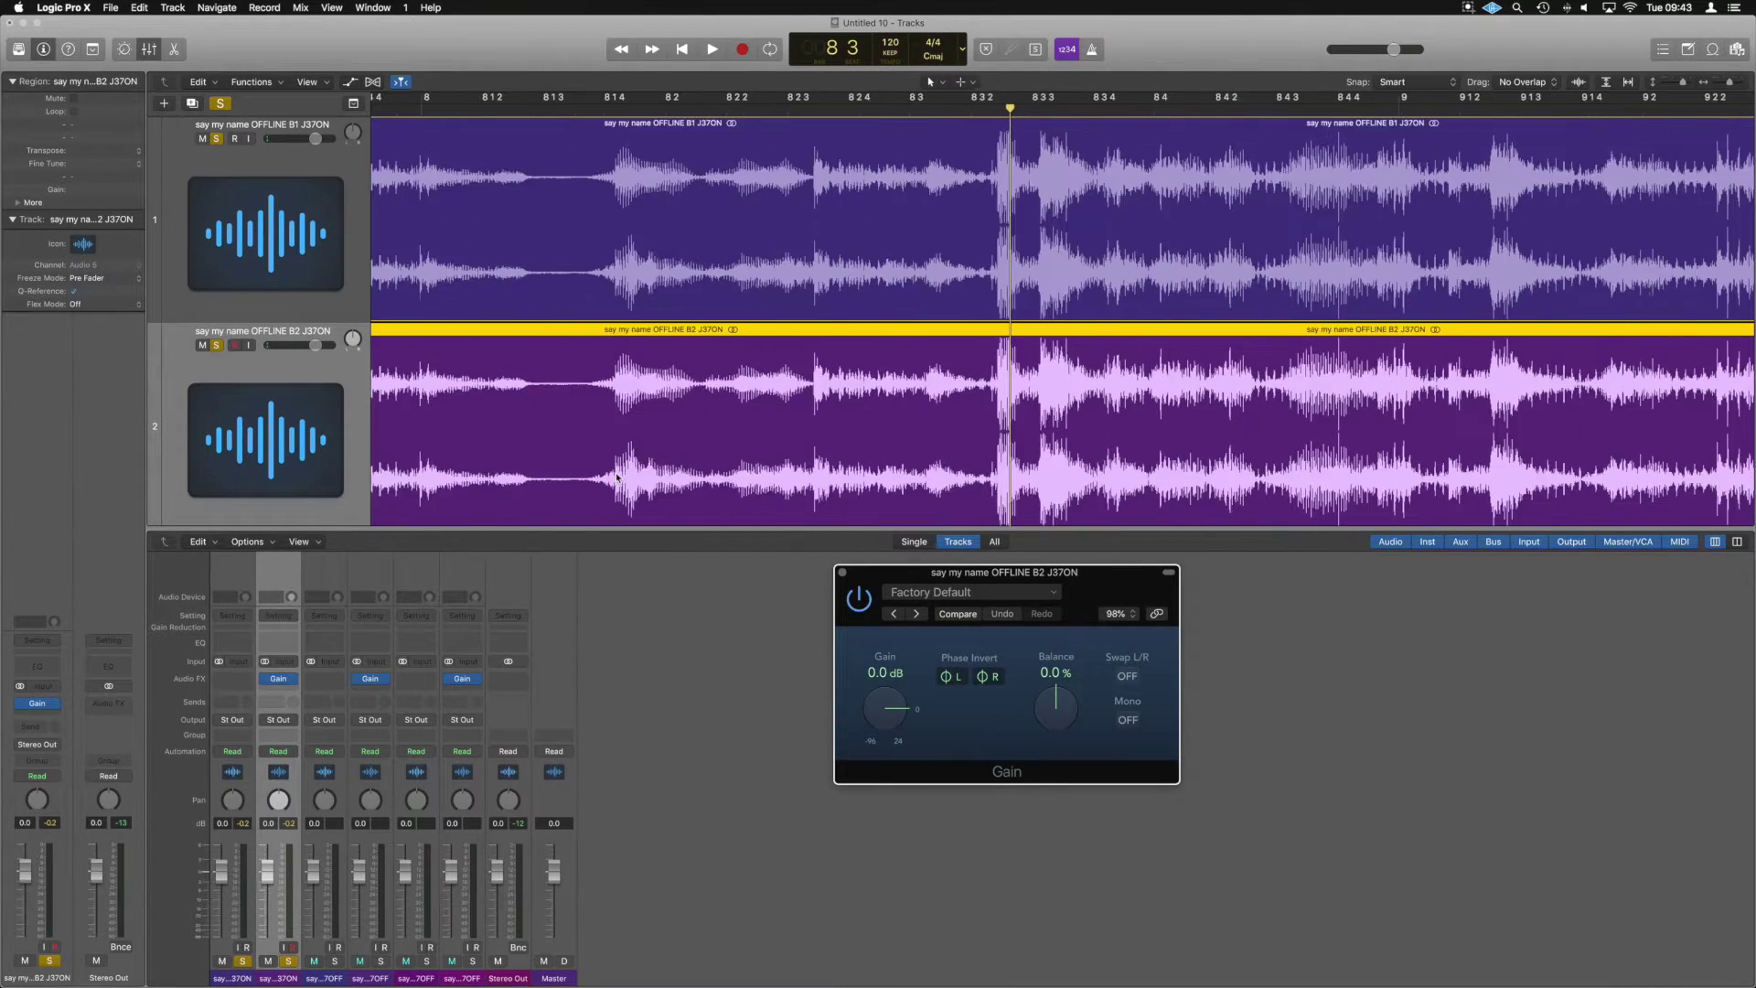
key(super+Right)
key(super+Right)
key(super+Right)
key(super+Right)
key(super+Right)
key(super+Right)
key(super+Left)
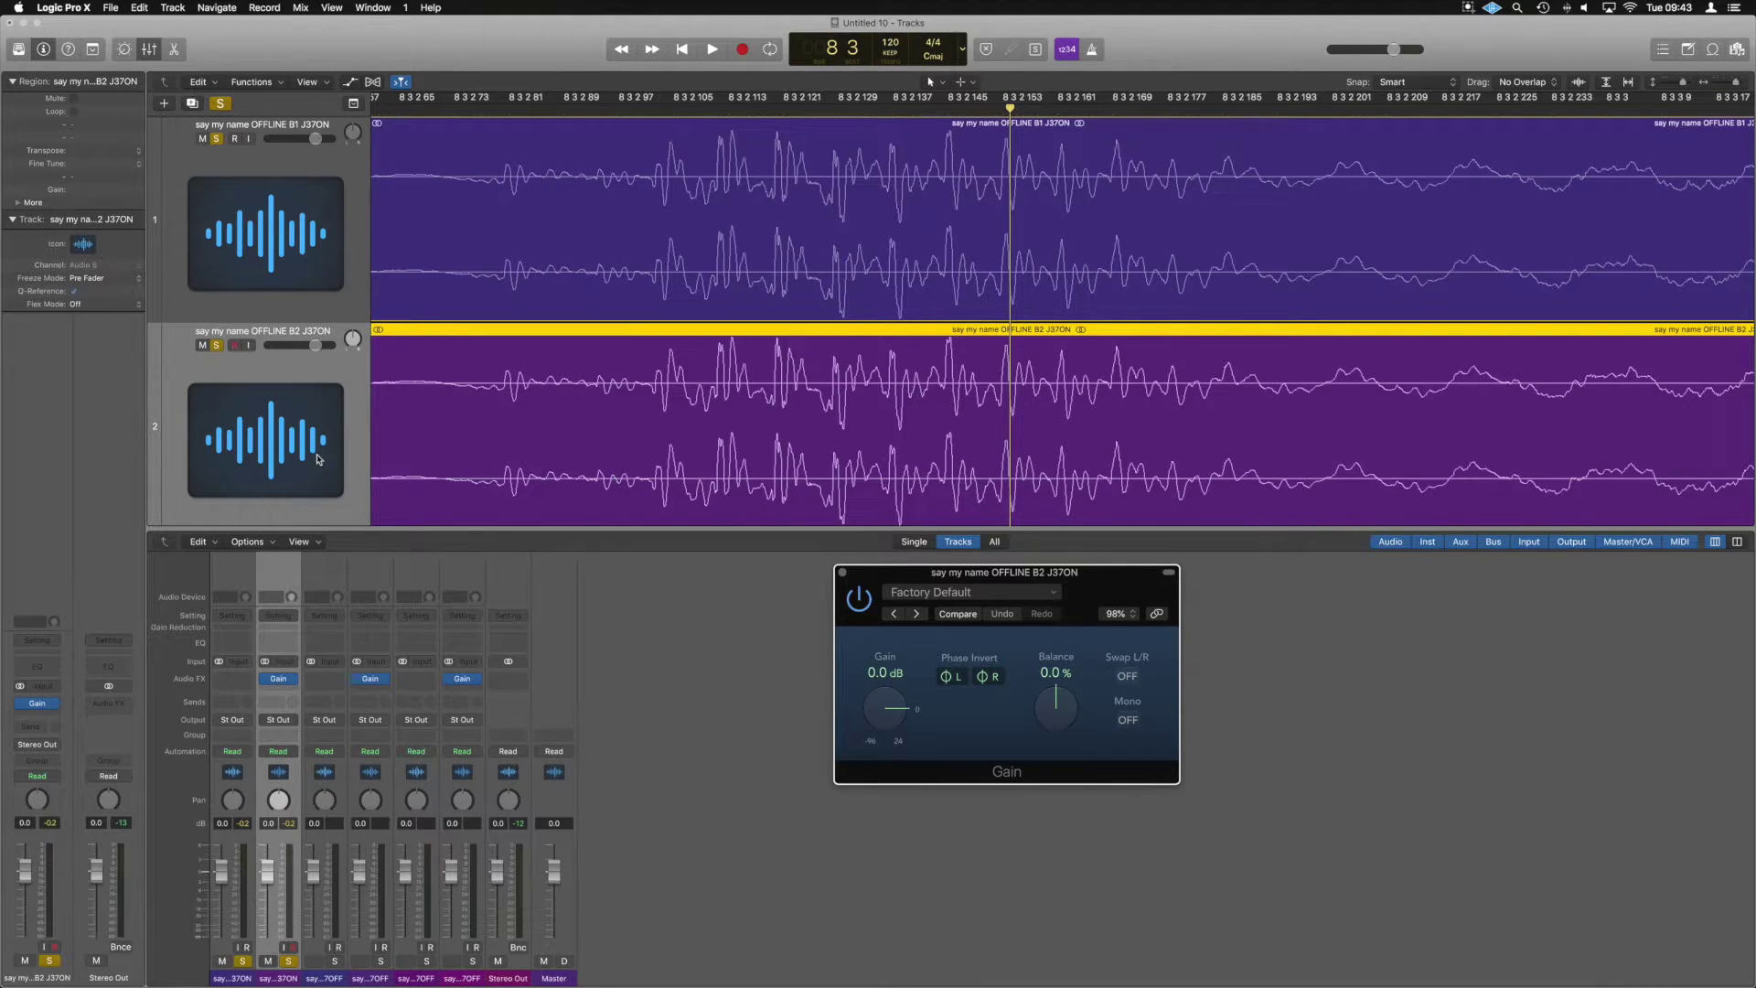
scroll(216, 374, up, 2)
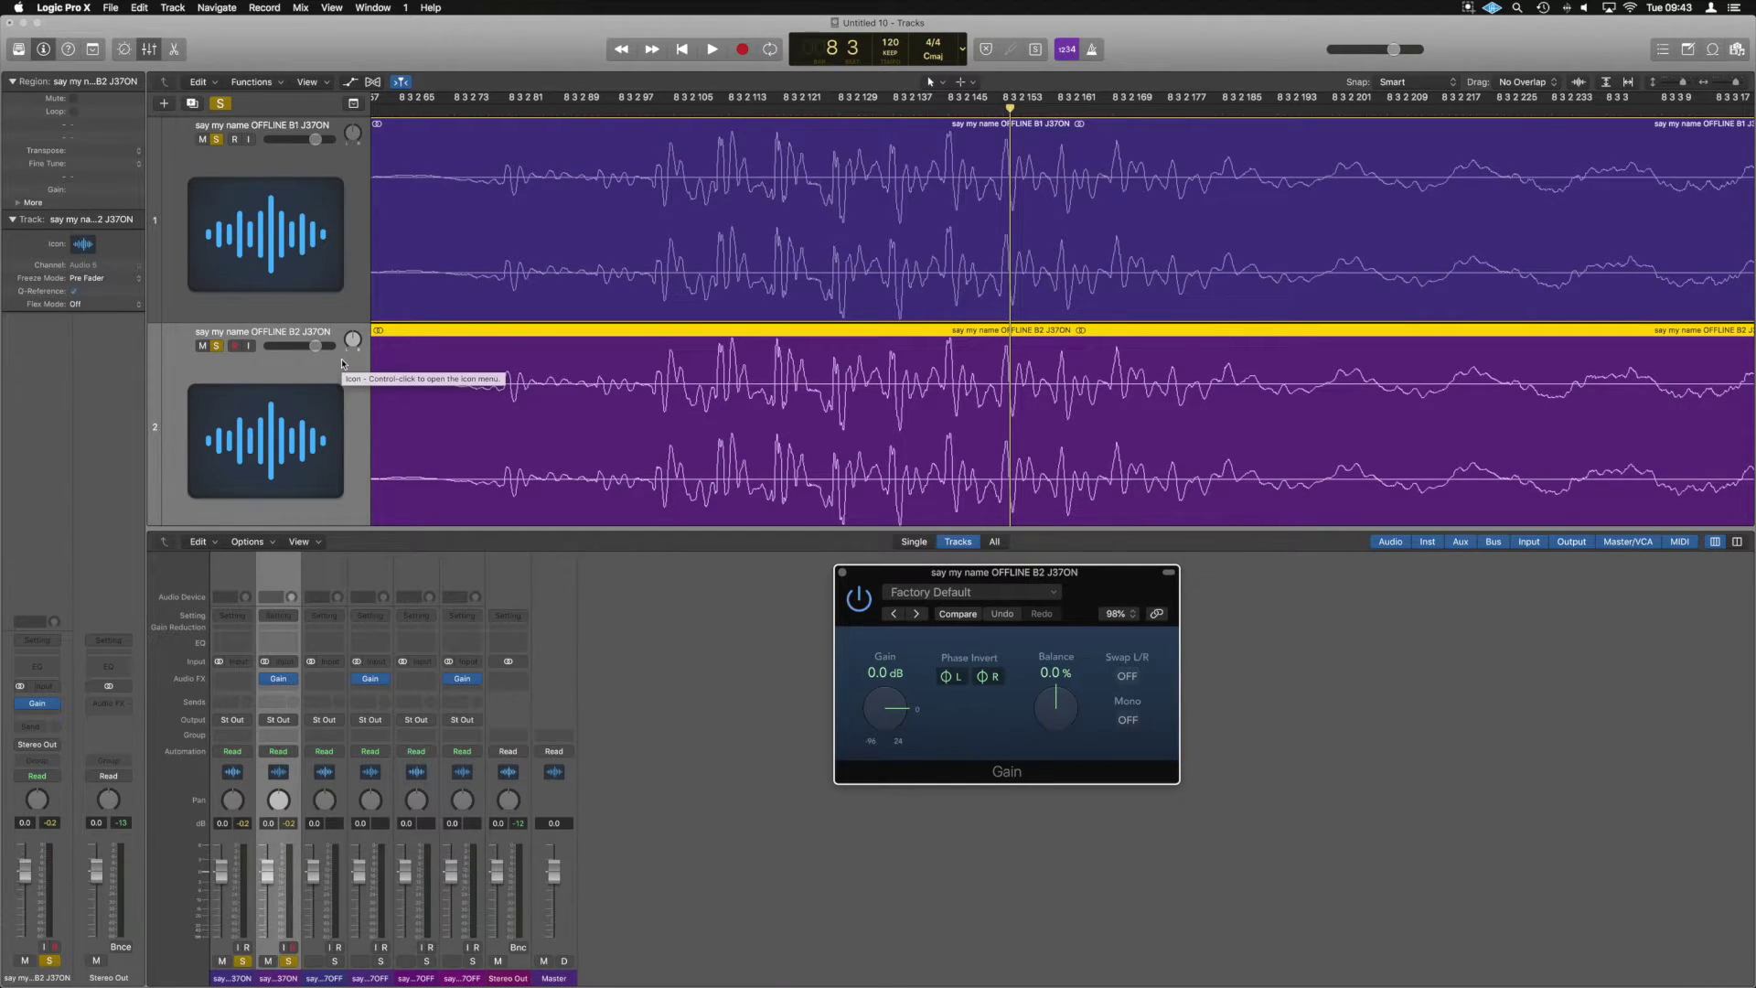
- Unsolo the J37ON tracks and solo OFFLINE B1 J37OFF and OFFLINE B2 J37OFF instead
scroll(306, 312, down, 4)
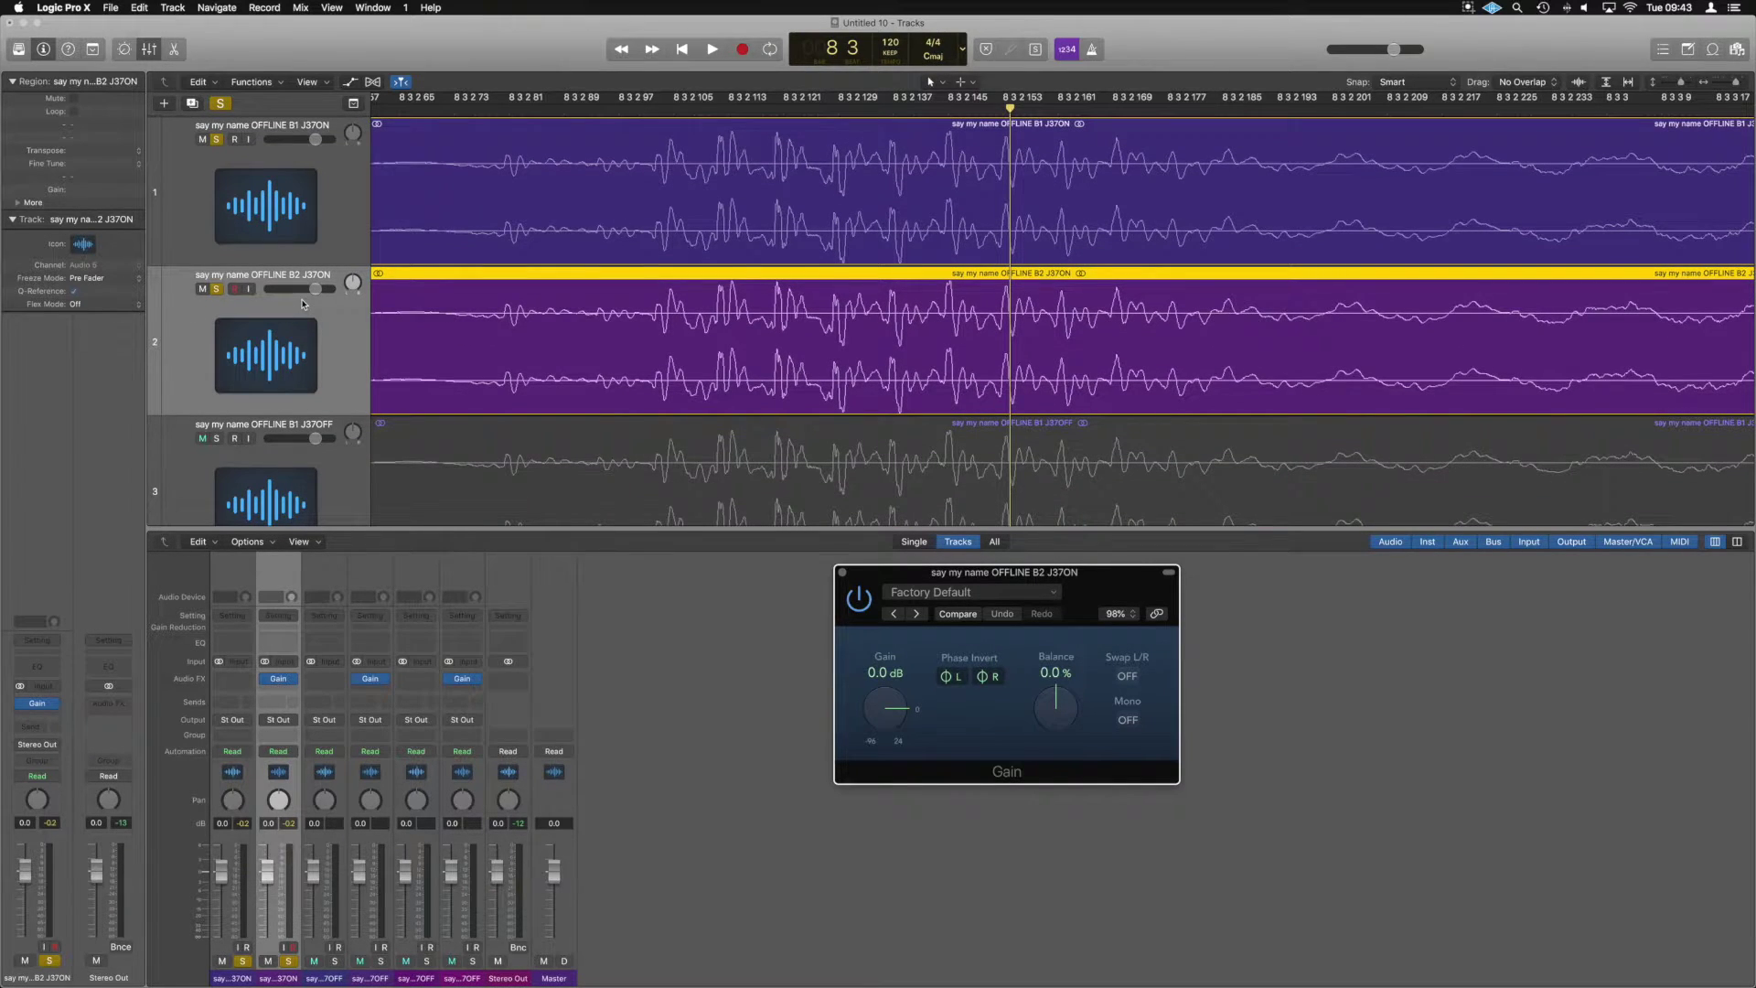
scroll(303, 303, down, 4)
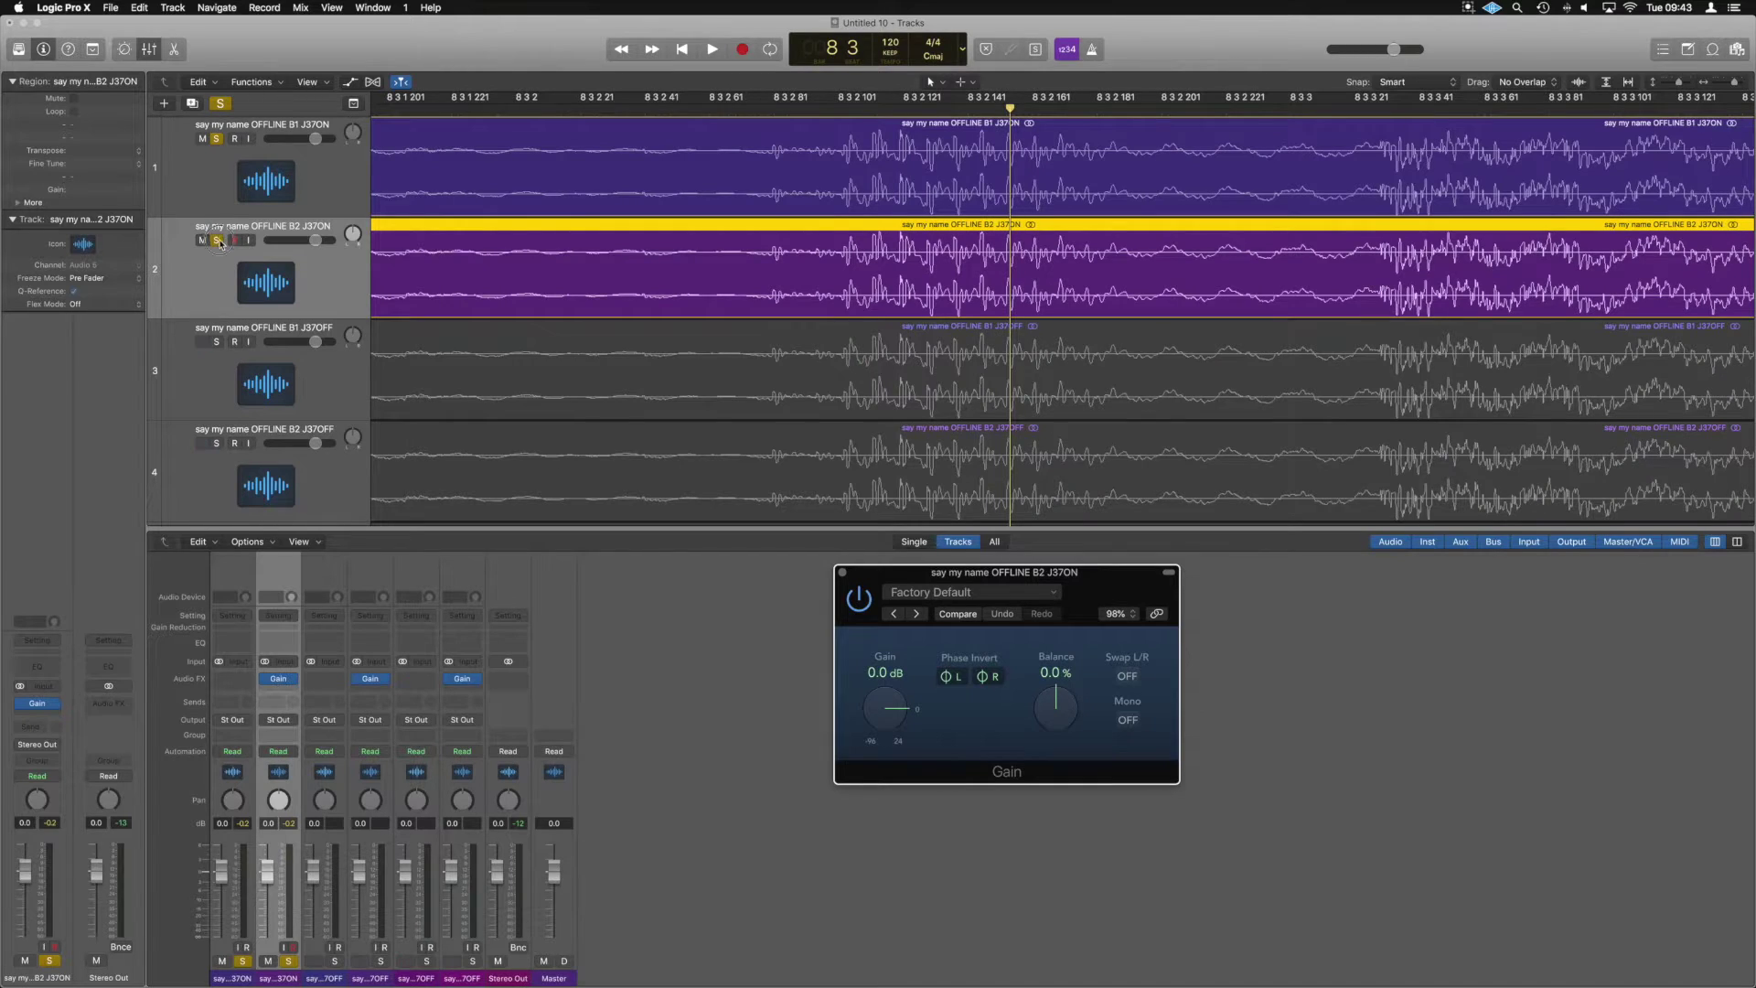
click(217, 240)
click(244, 356)
click(217, 342)
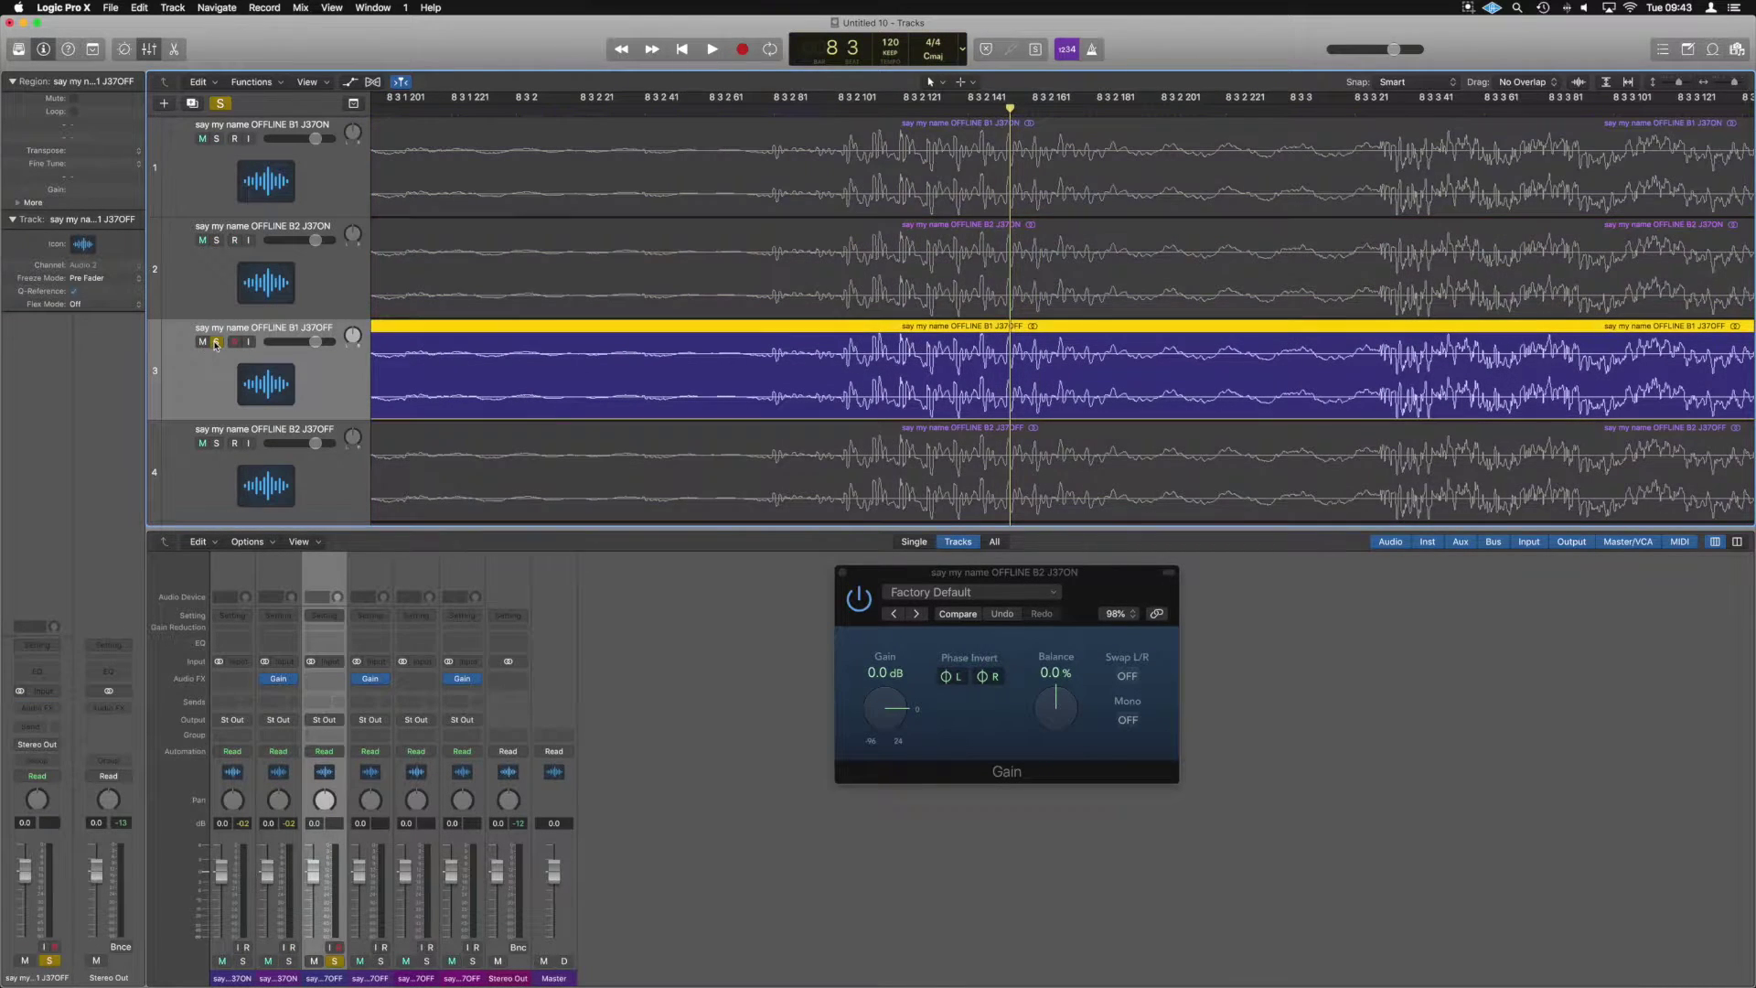
click(217, 444)
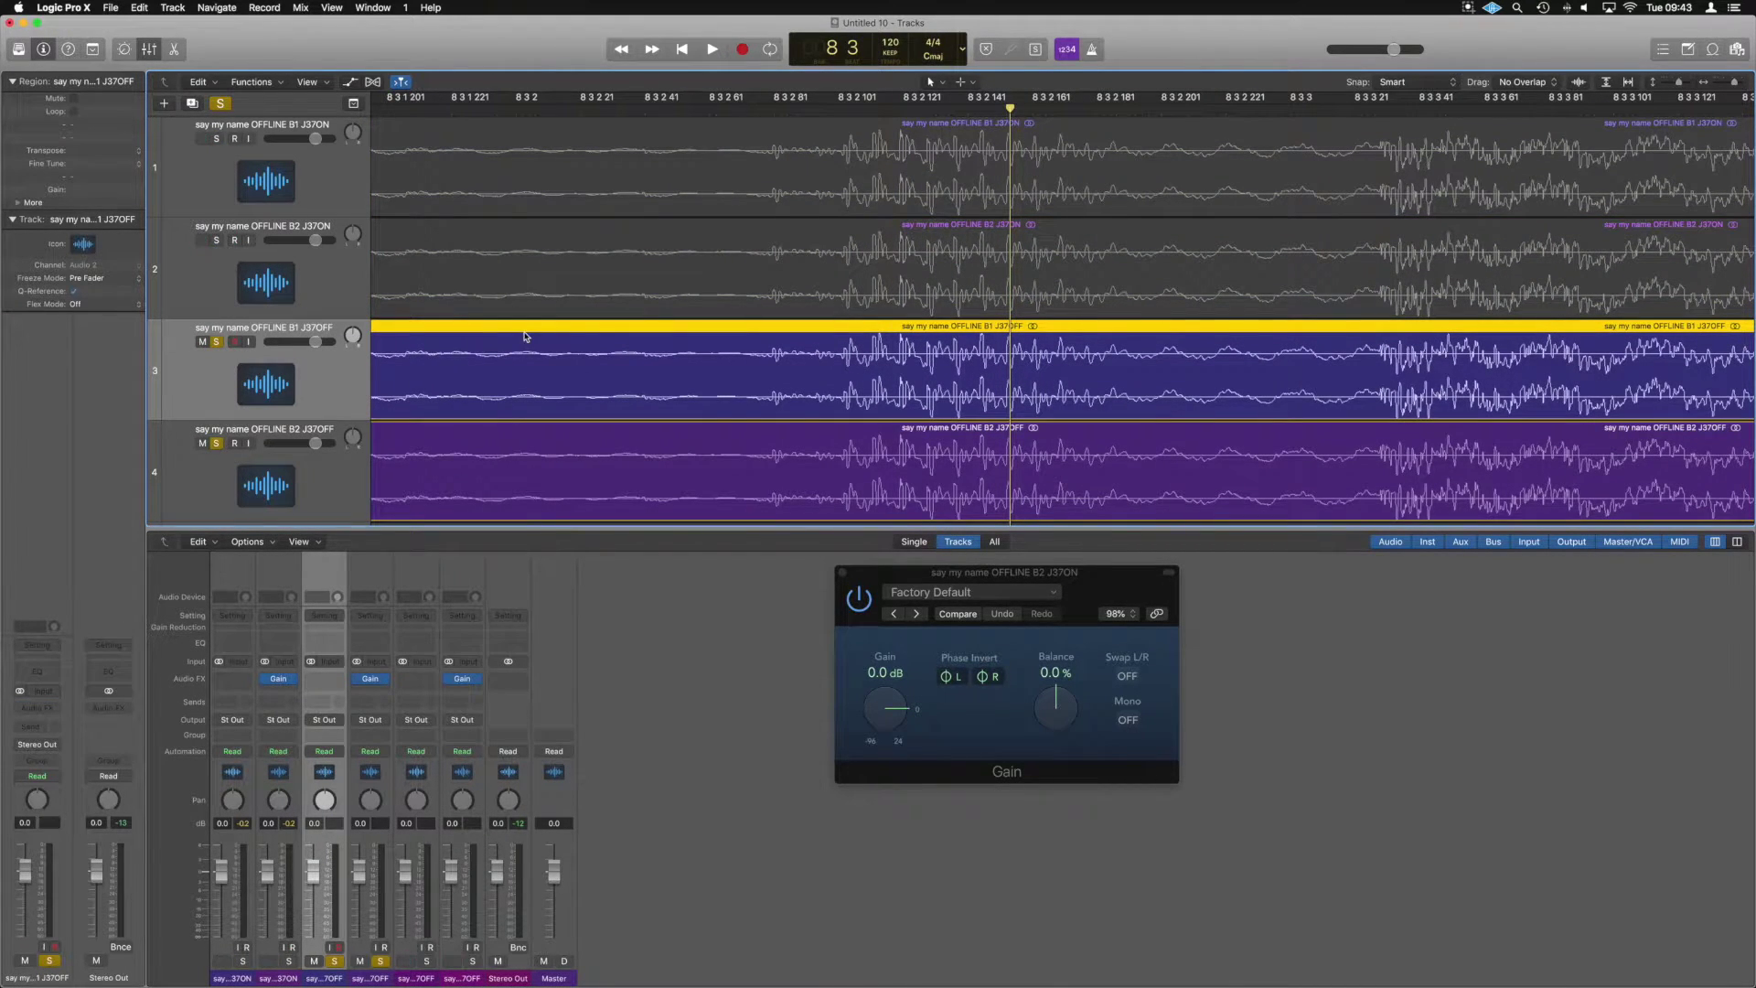
- Examine the soloed OFFLINE B1 and B2 J37OFF waveforms at sample-level detail around bar 8 for differences
key(super+Left)
key(super+Left)
key(super+Left)
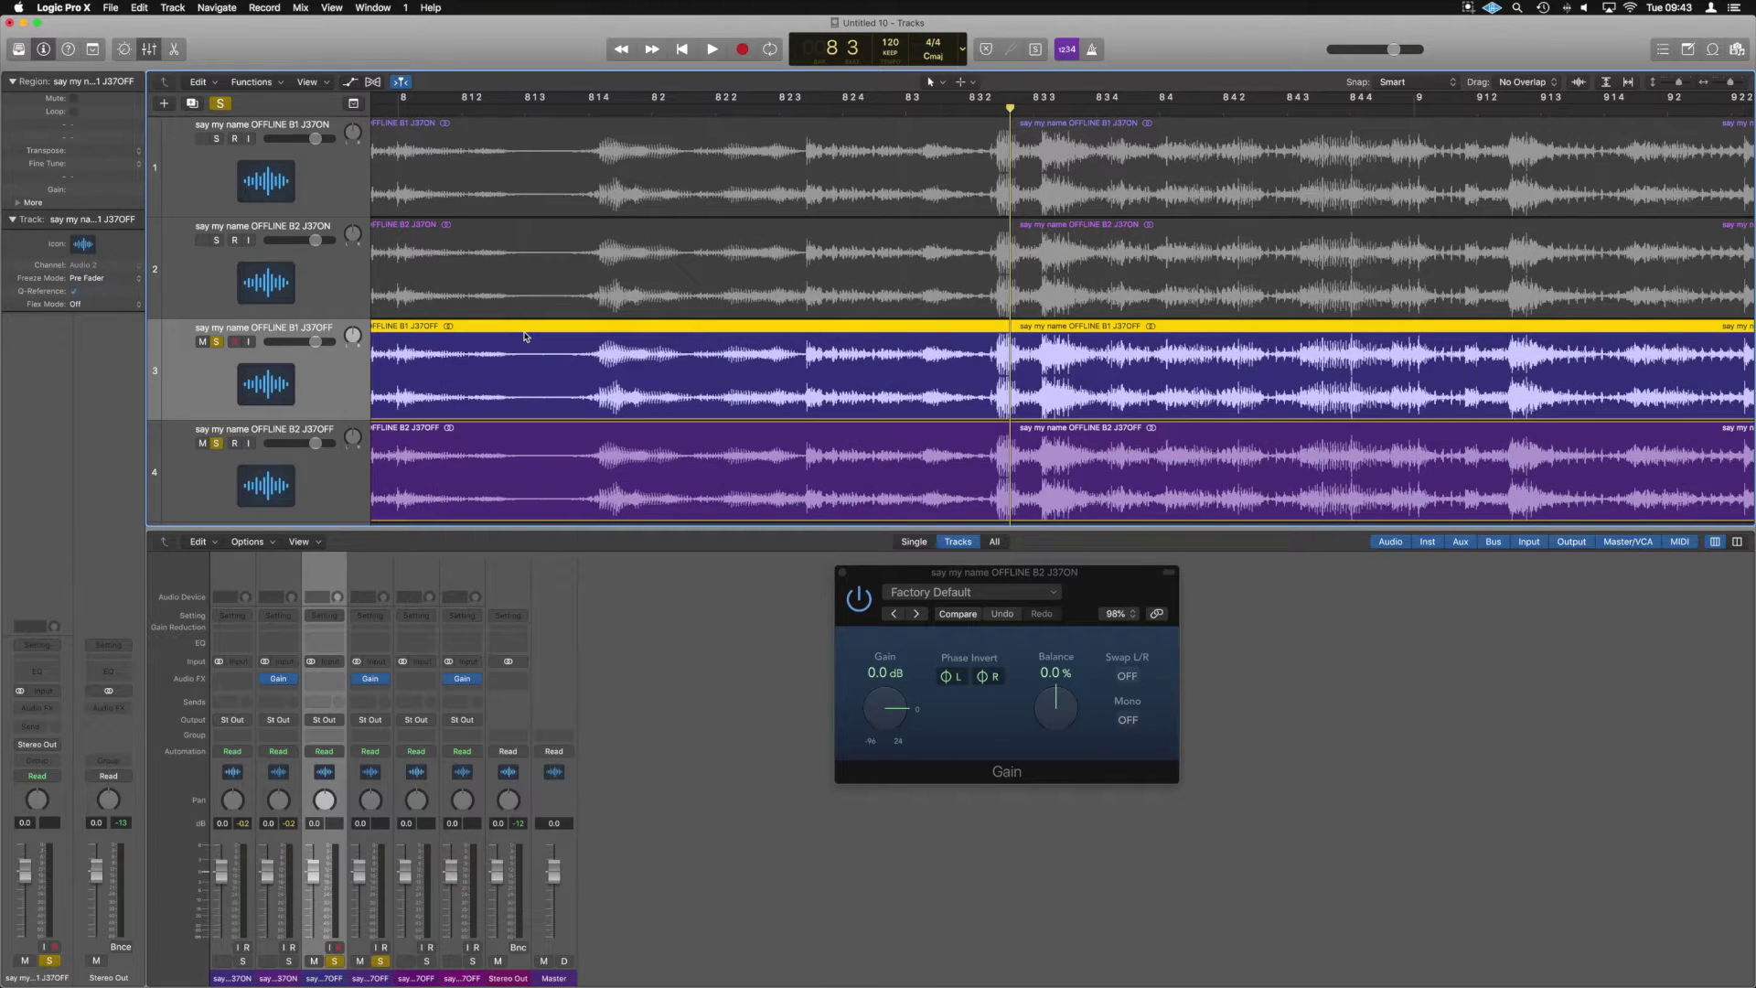
key(super+Right)
key(super+Right)
key(super+Right)
key(super+Right)
scroll(526, 337, left, 5)
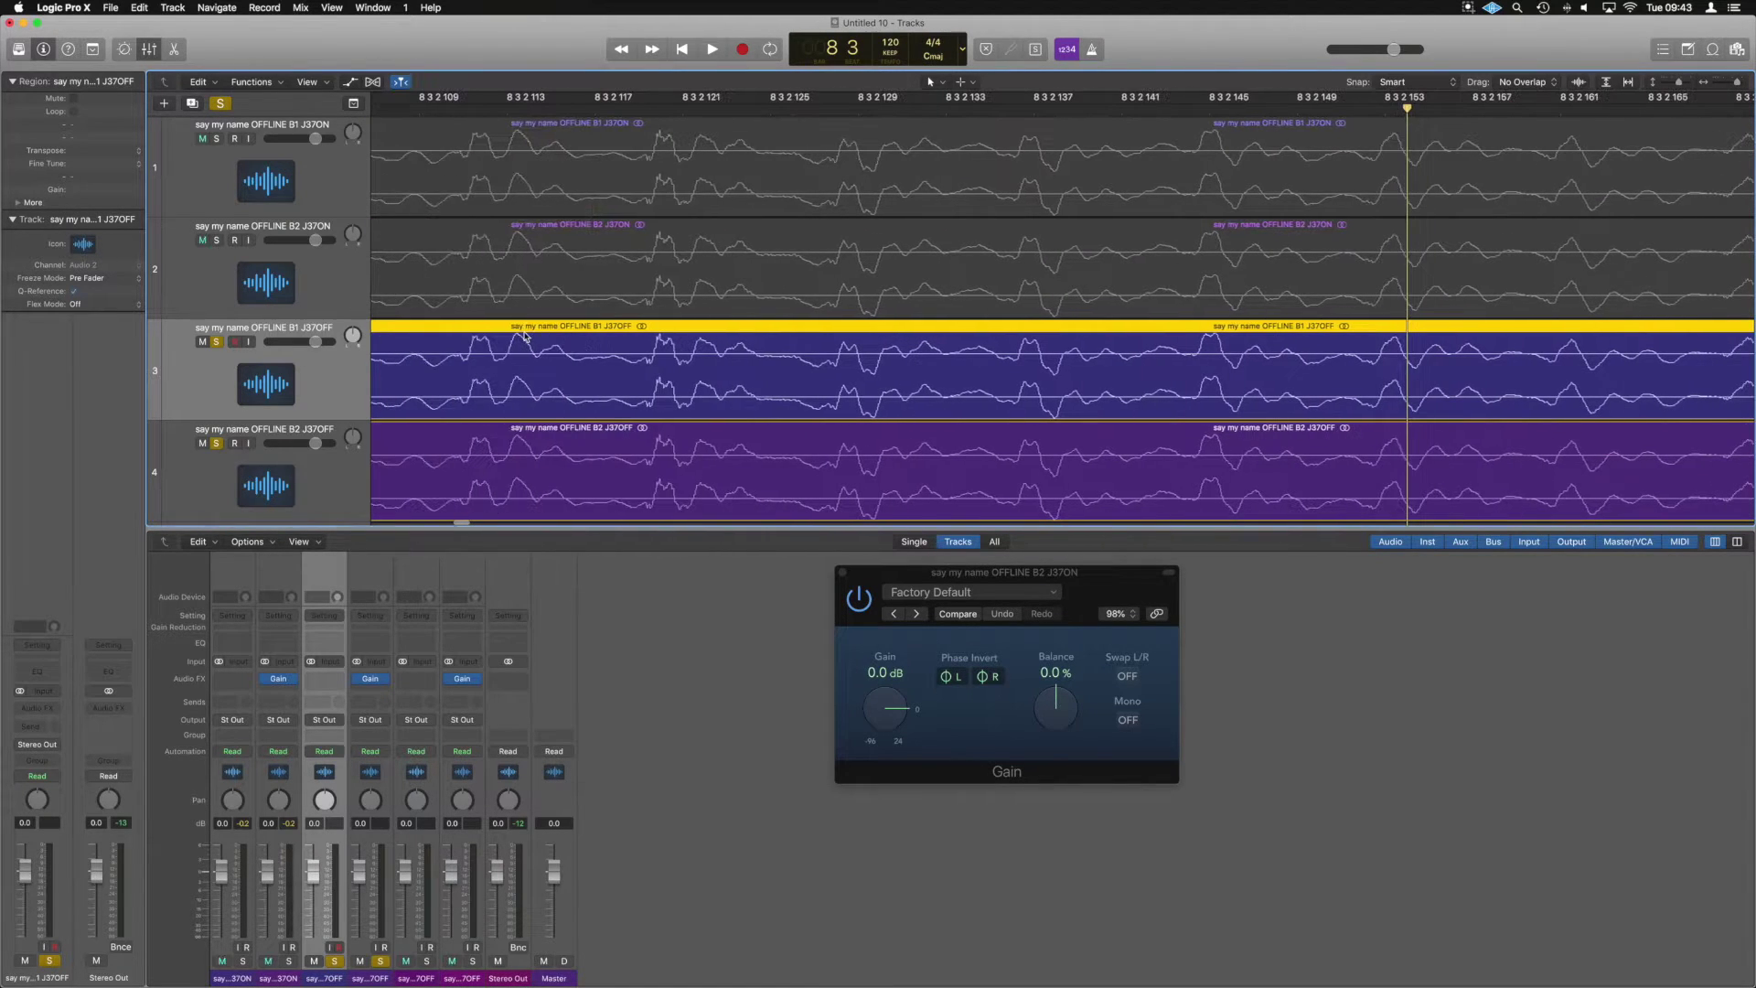
- Play the soloed OFFLINE B1 and B2 J37OFF tracks together from bar 8 and select the B2 track during playback
key(space)
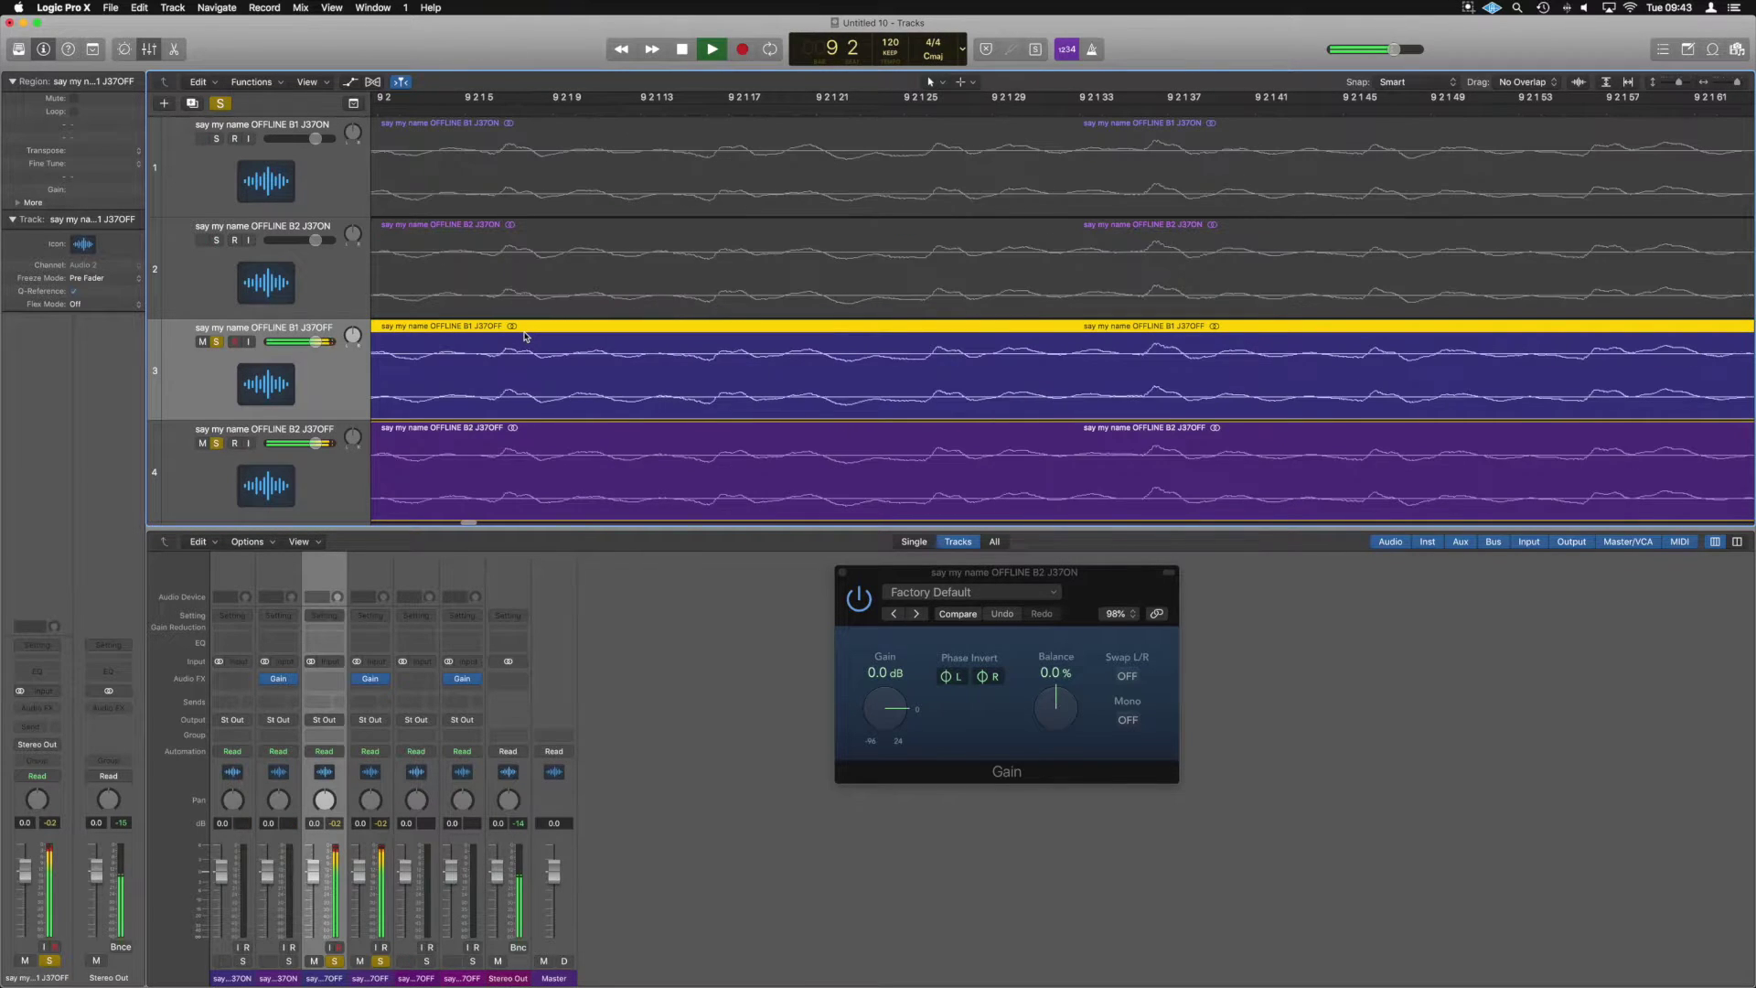
click(329, 473)
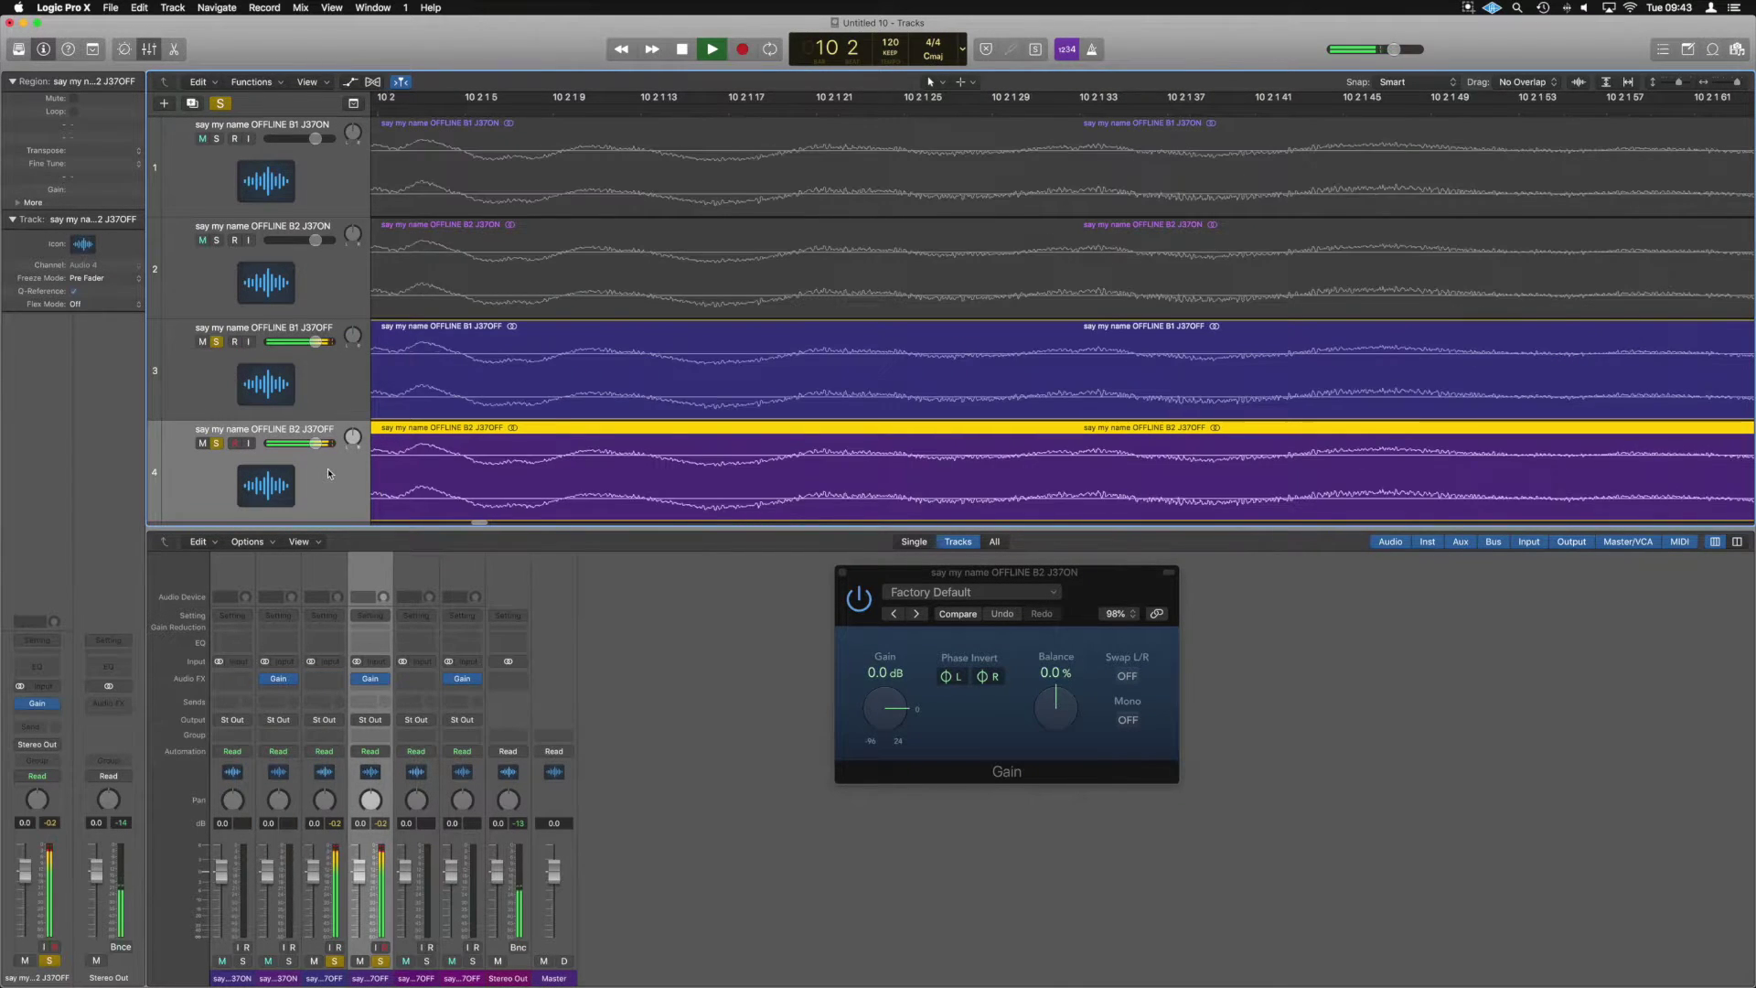
key(space)
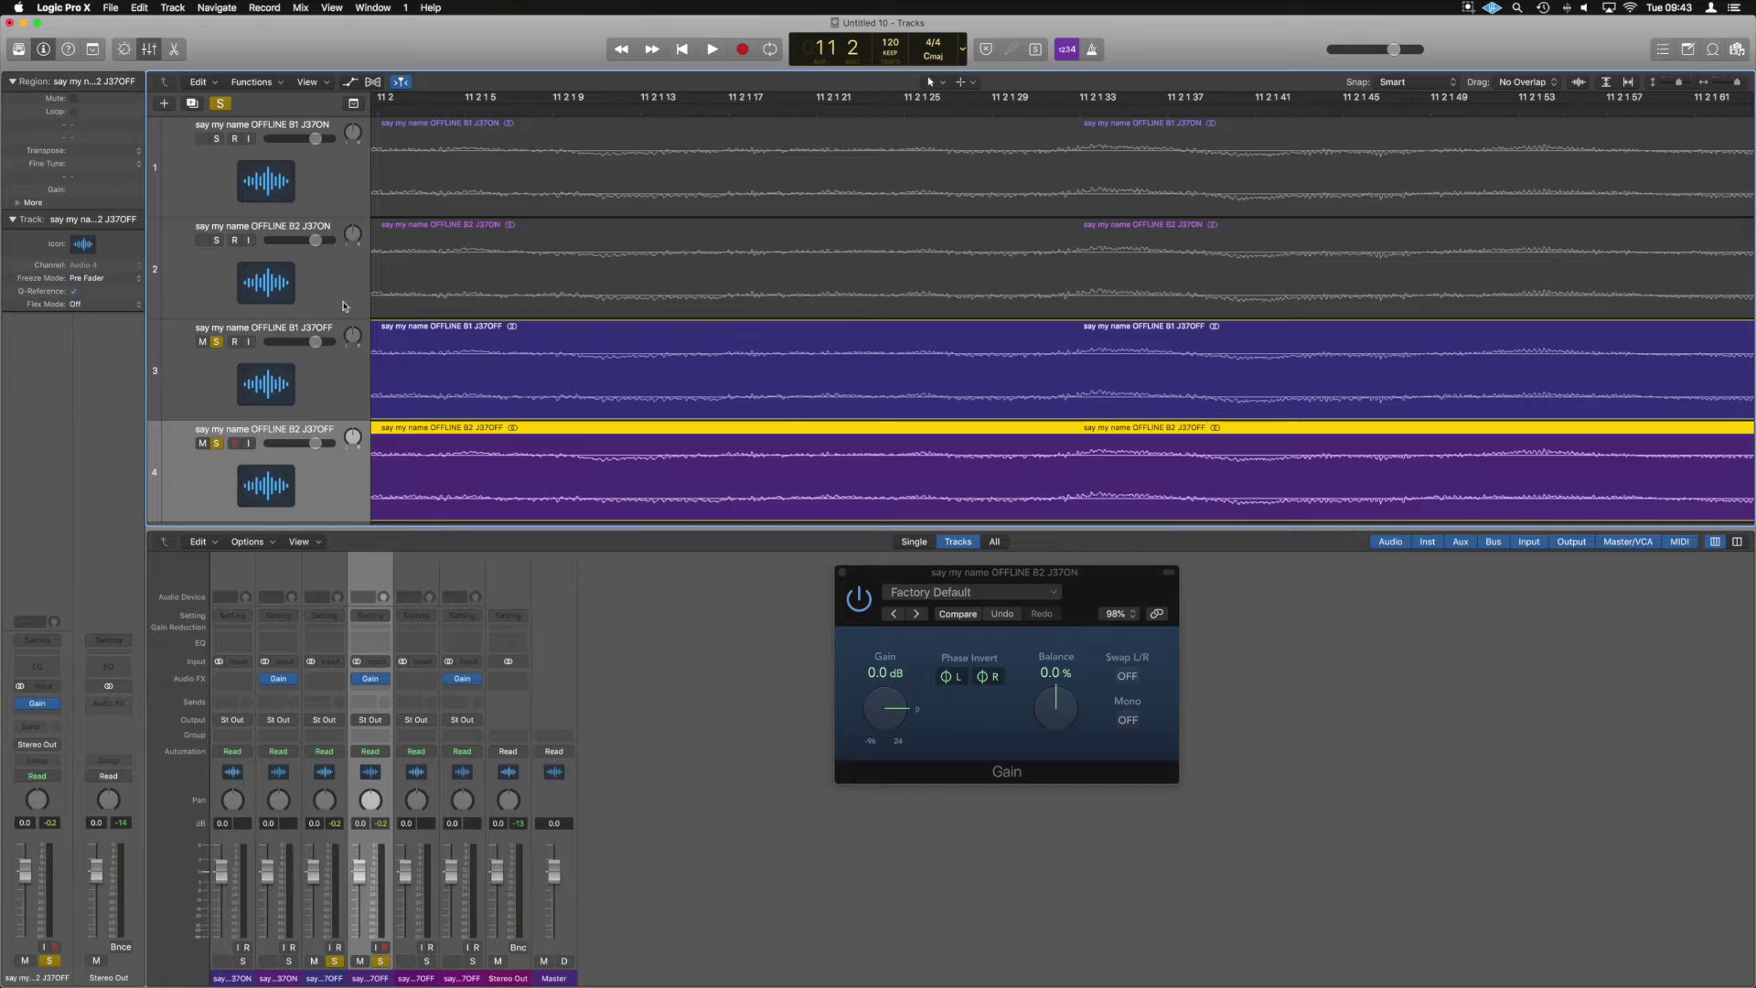
- Switch solo from the OFFLINE J37OFF tracks to OFFLINE B1 and B2 J37ON and play that pair for comparison
click(216, 239)
click(217, 342)
click(217, 444)
scroll(216, 257, up, 1)
scroll(216, 257, down, 1)
click(217, 140)
key(space)
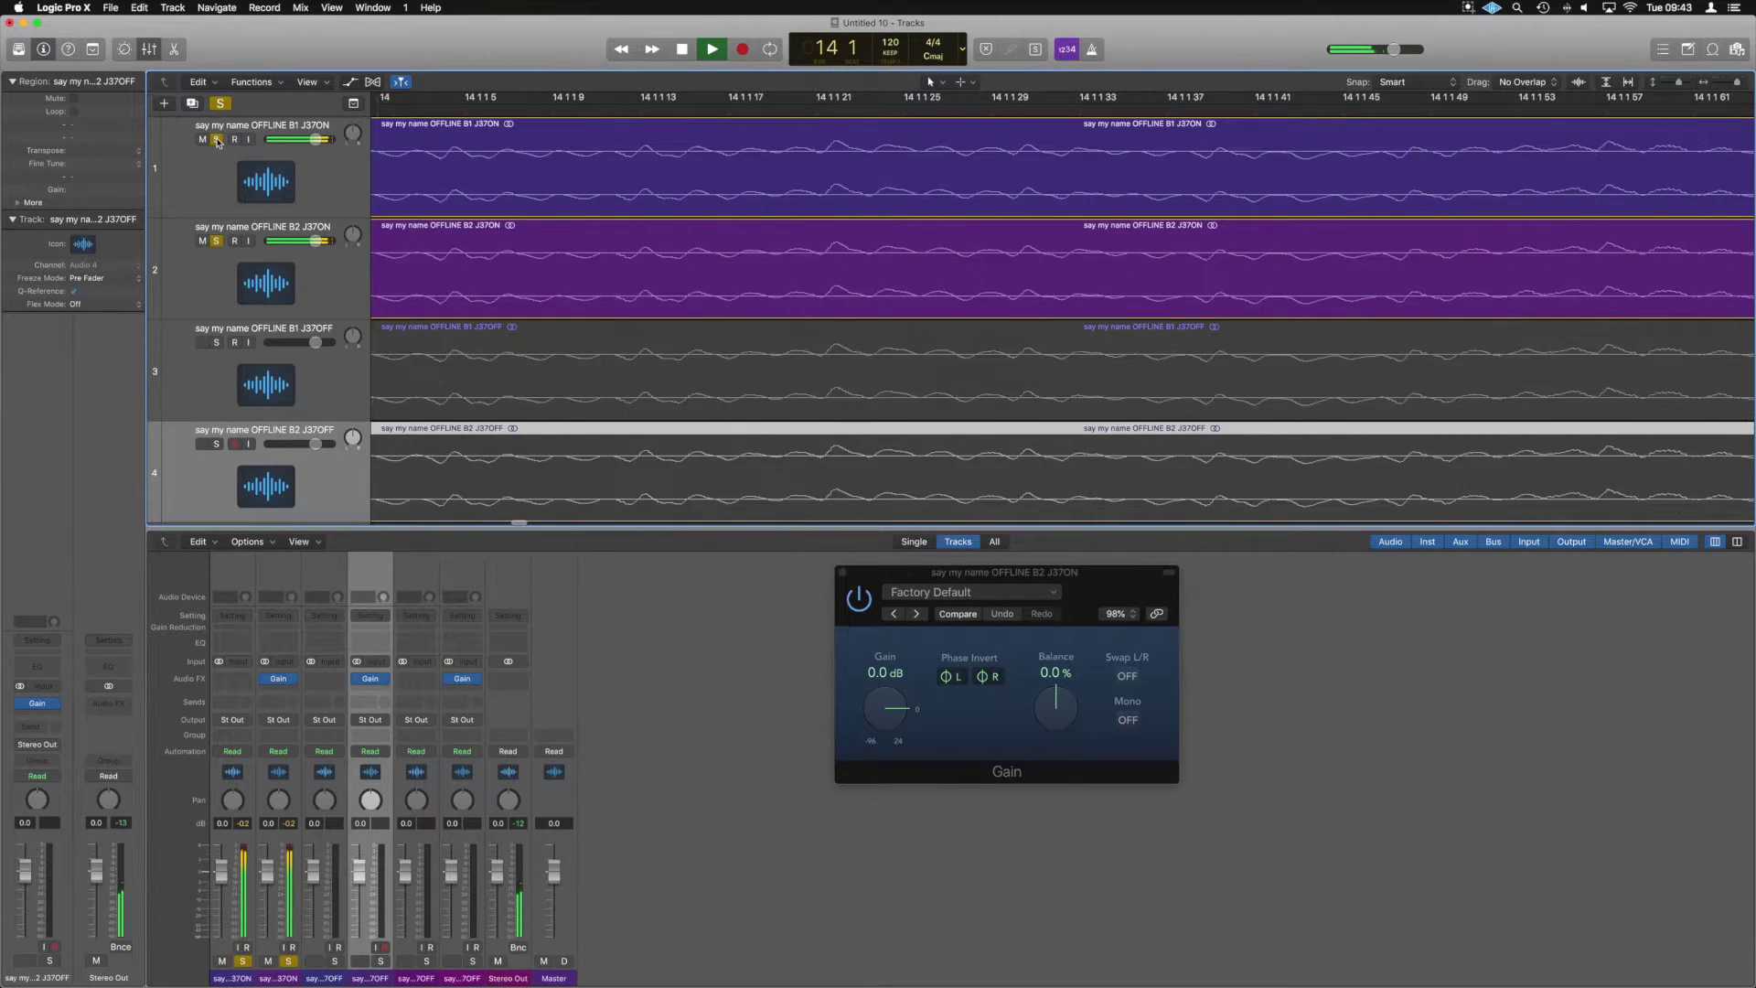
- Stop playback, unsolo both J37ON tracks and solo OFFLINE B1 J37OFF and OFFLINE B2 J37OFF again
click(218, 142)
click(217, 240)
scroll(268, 288, down, 1)
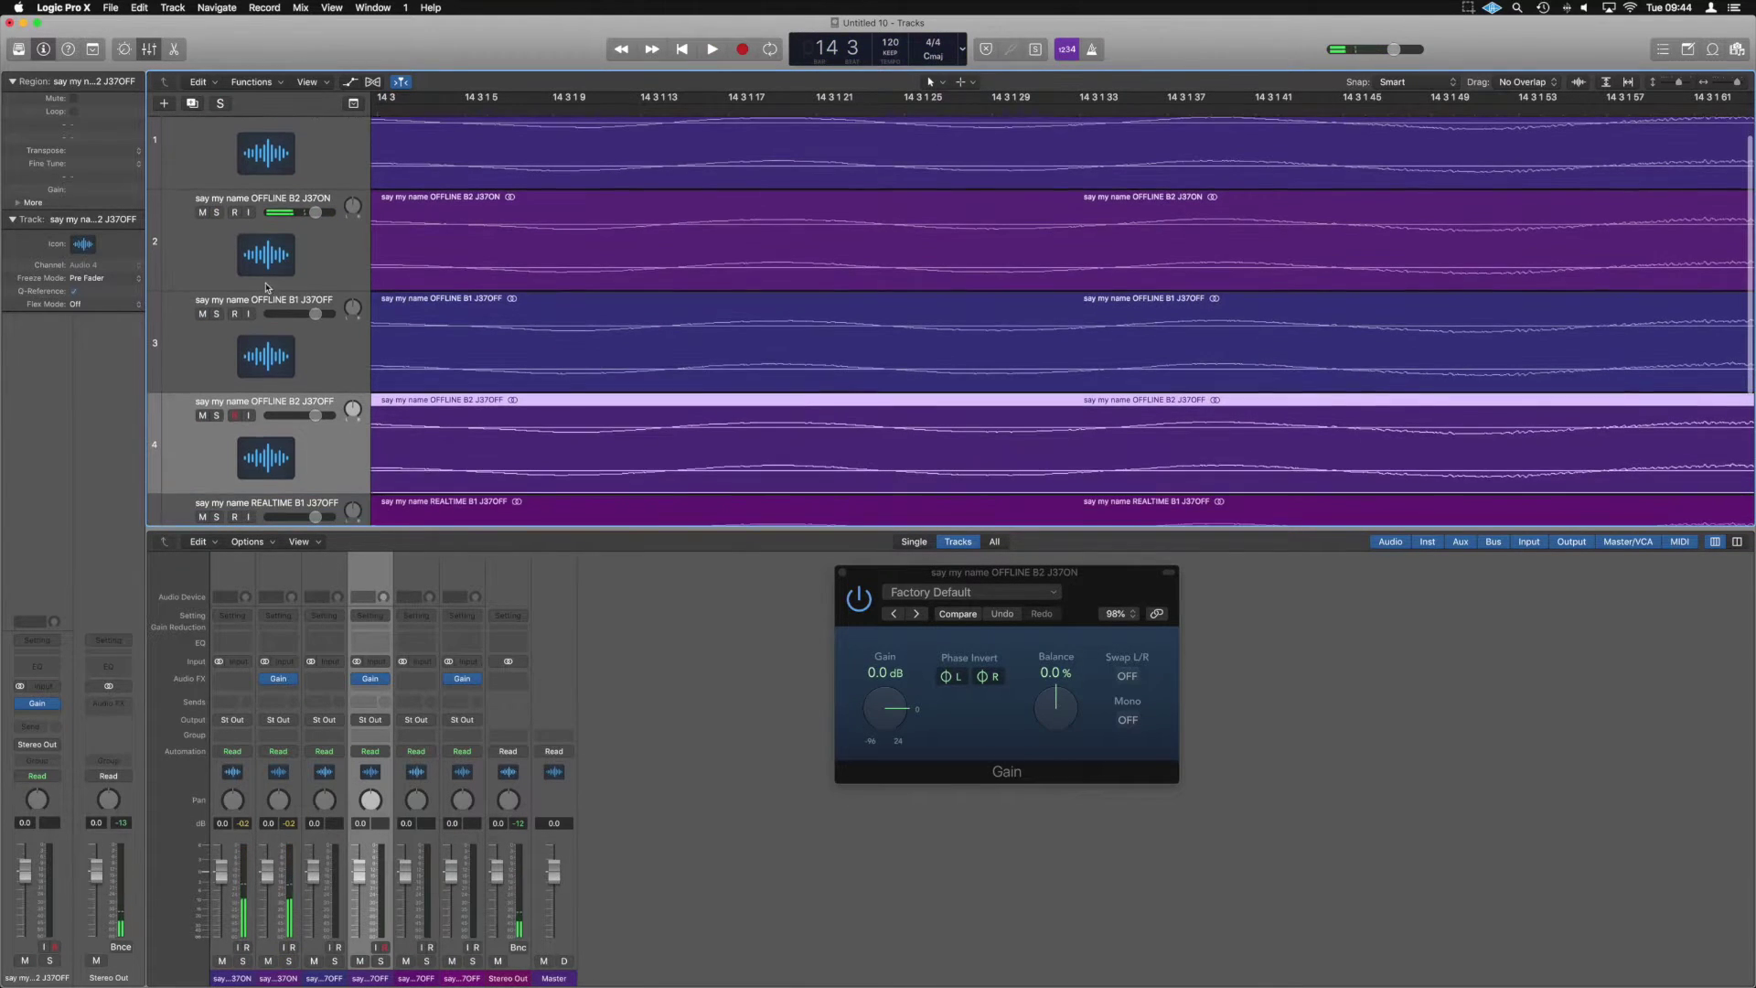
click(218, 315)
click(217, 417)
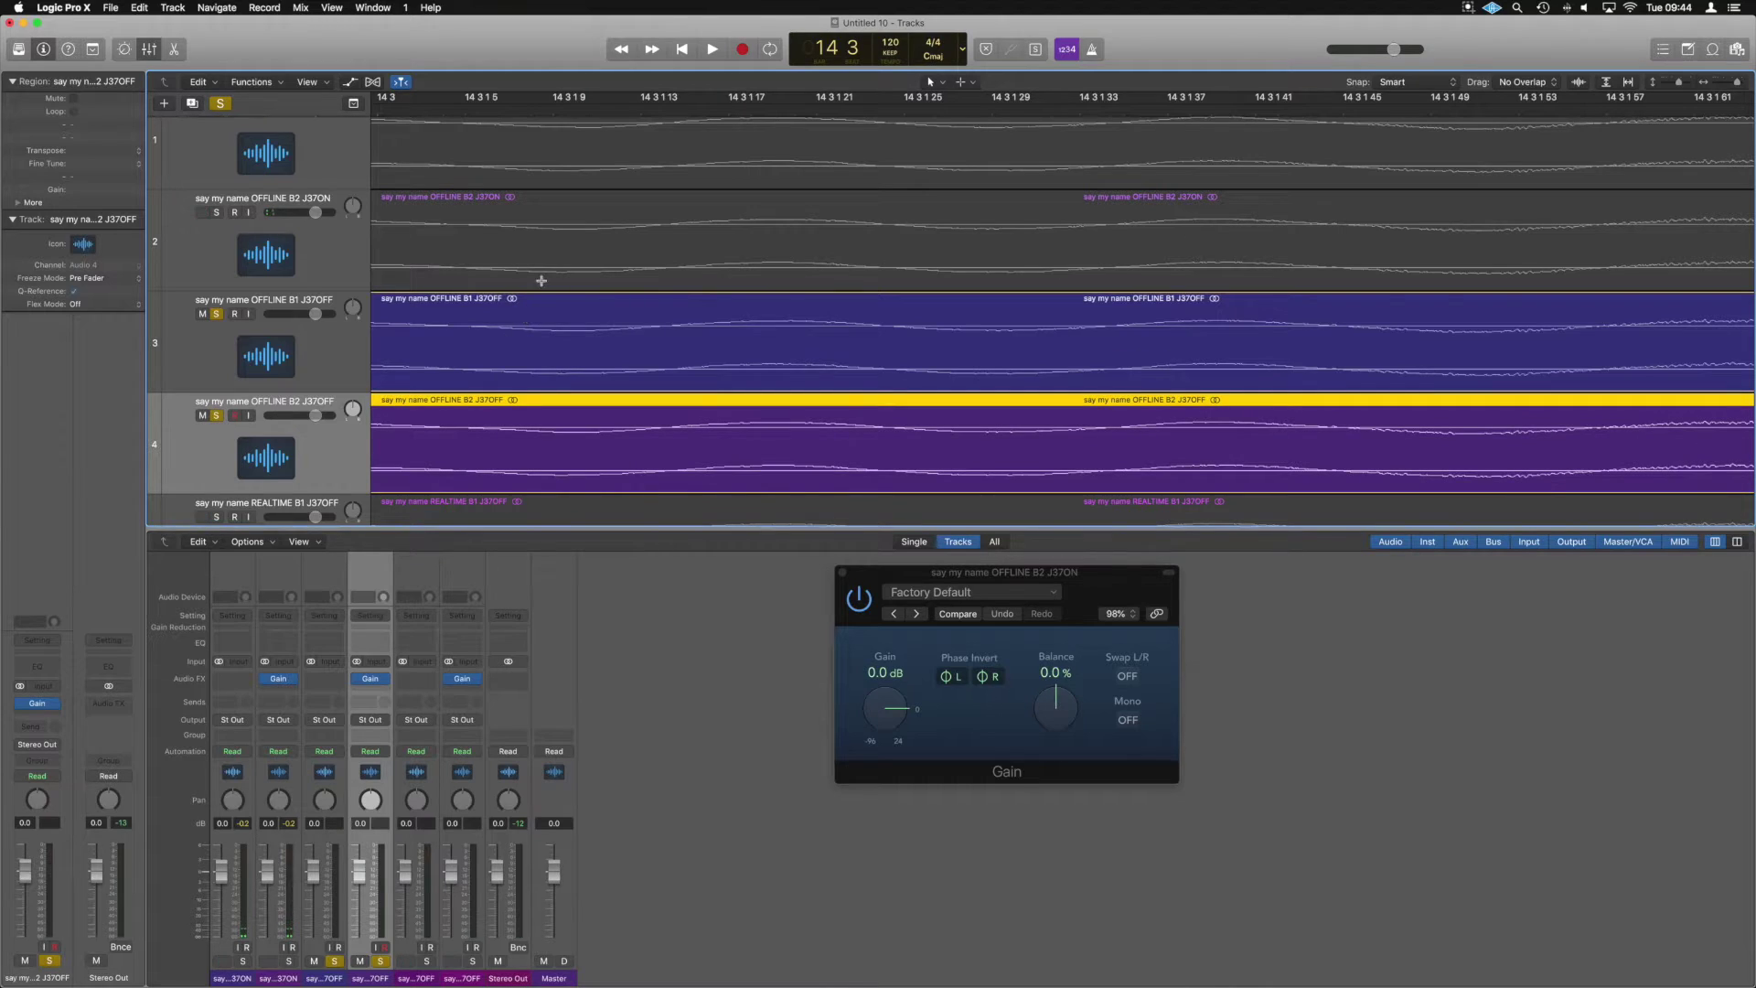
- Play the soloed OFFLINE J37OFF pair from bar 14 through the end of the regions
key(super+Left)
key(super+Left)
key(super+Left)
key(super+Left)
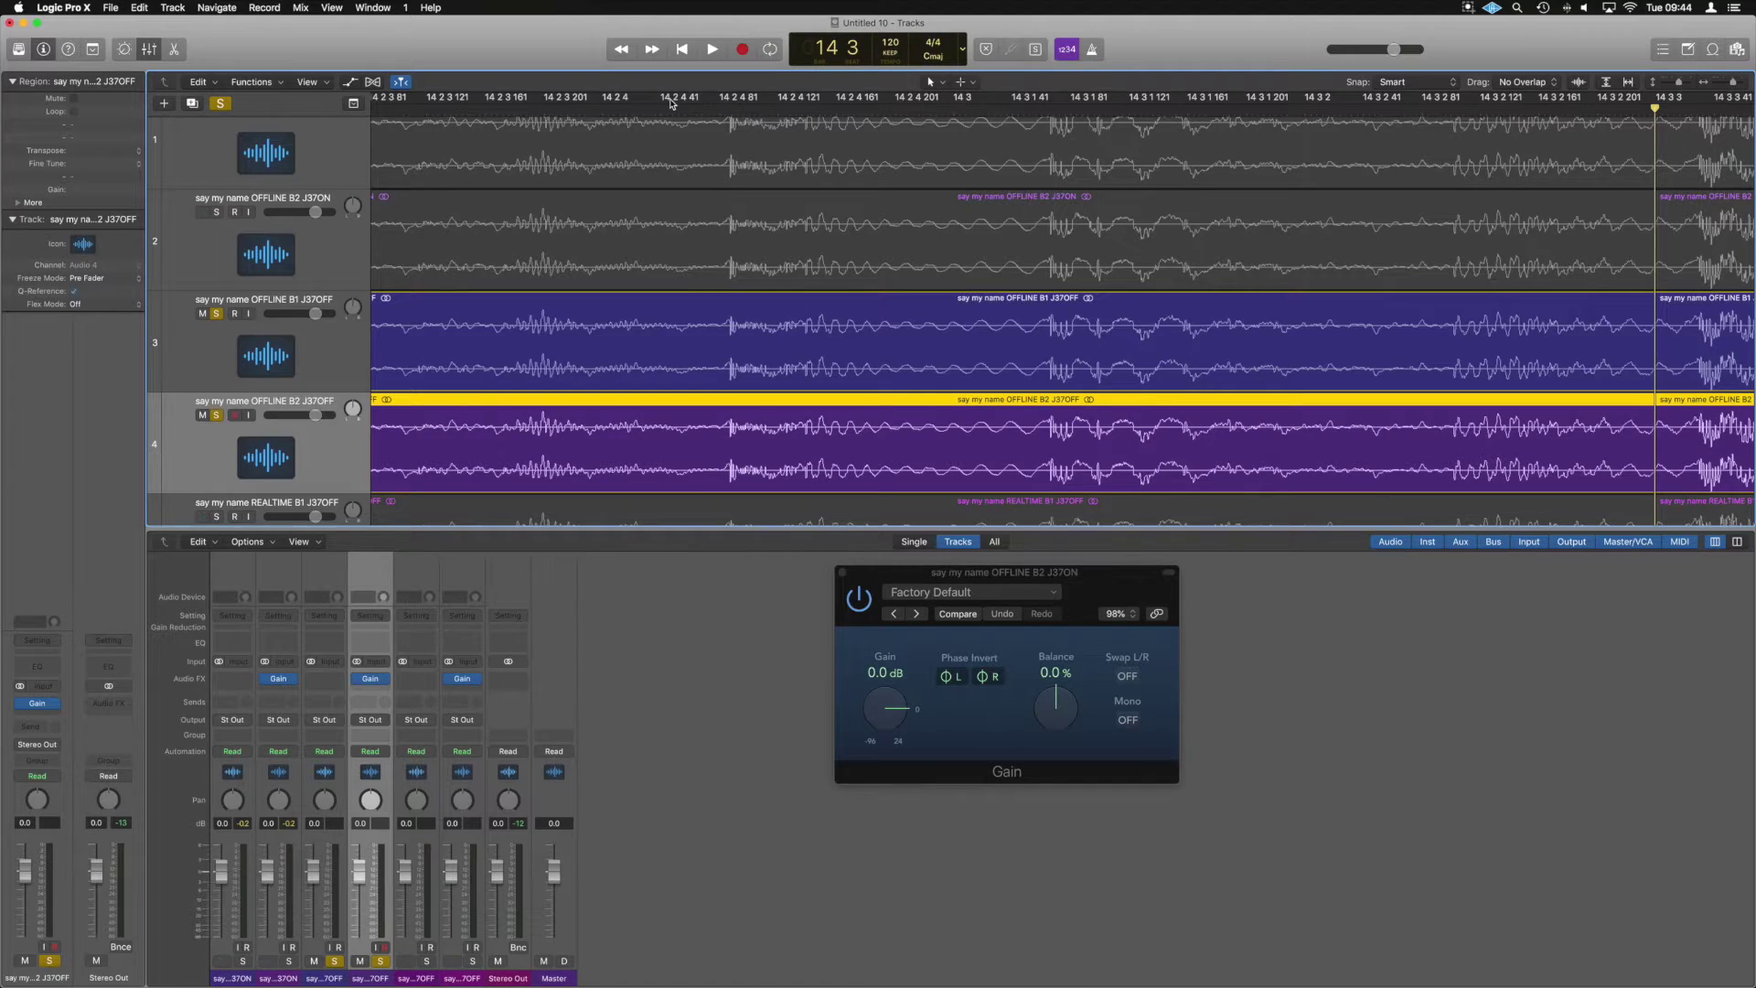
key(space)
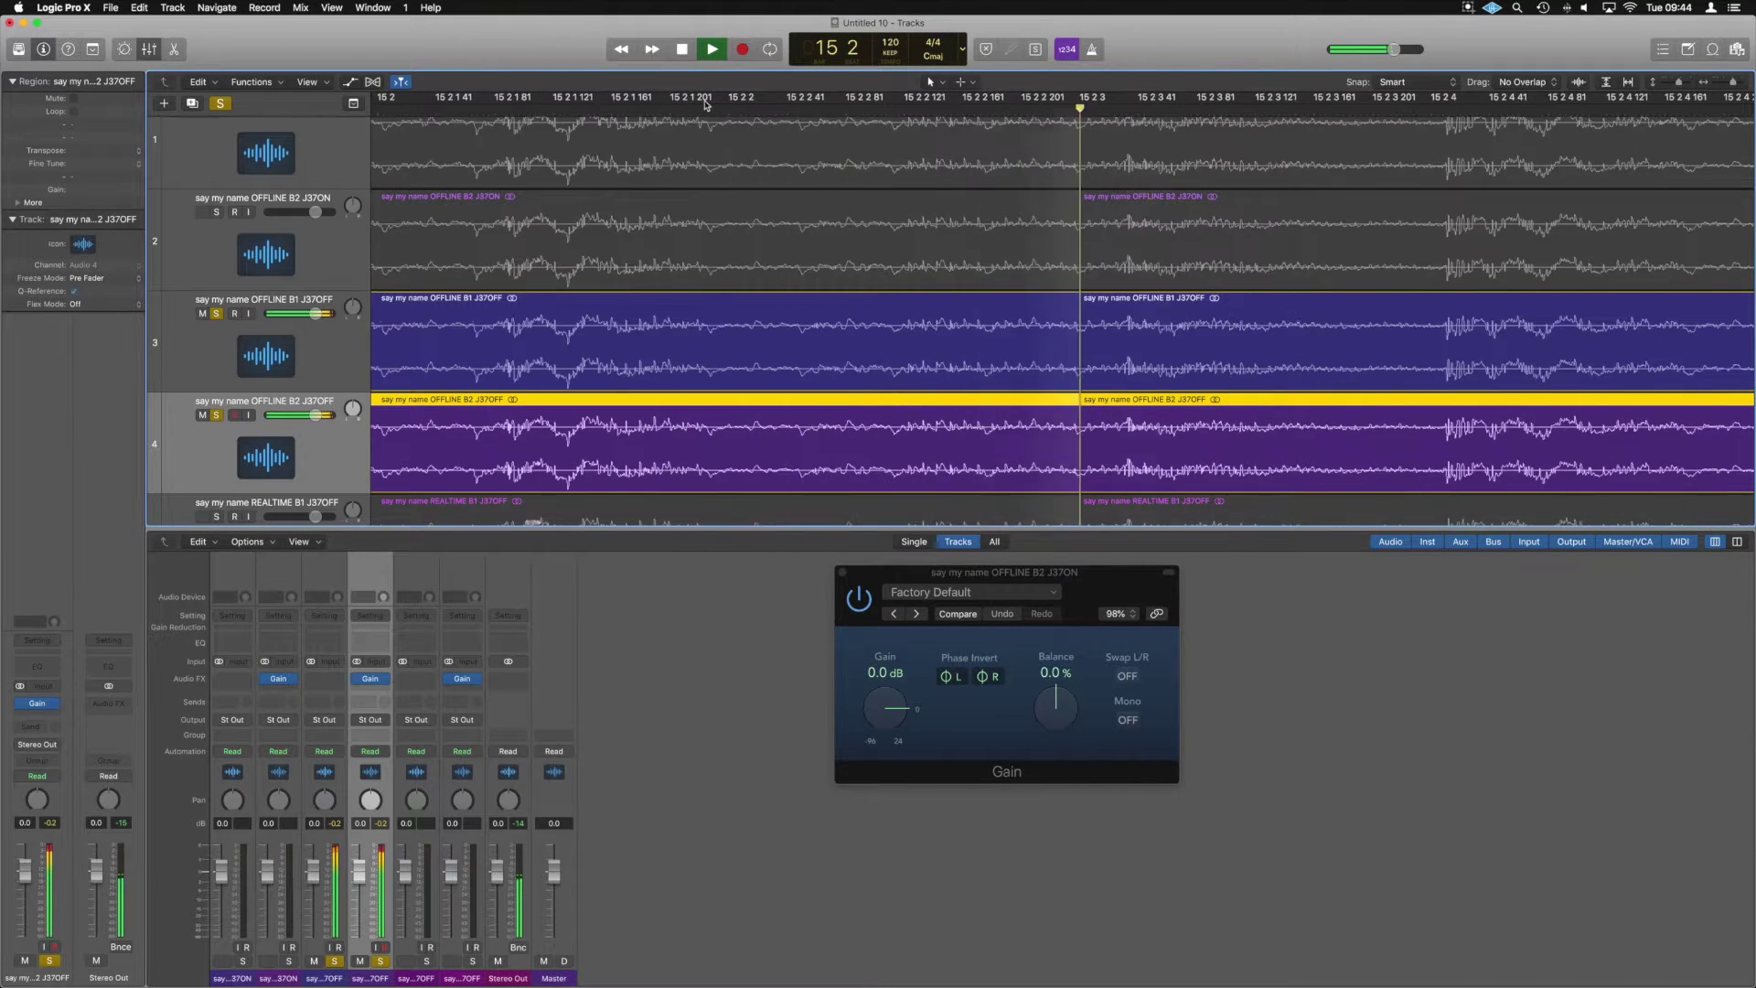
key(space)
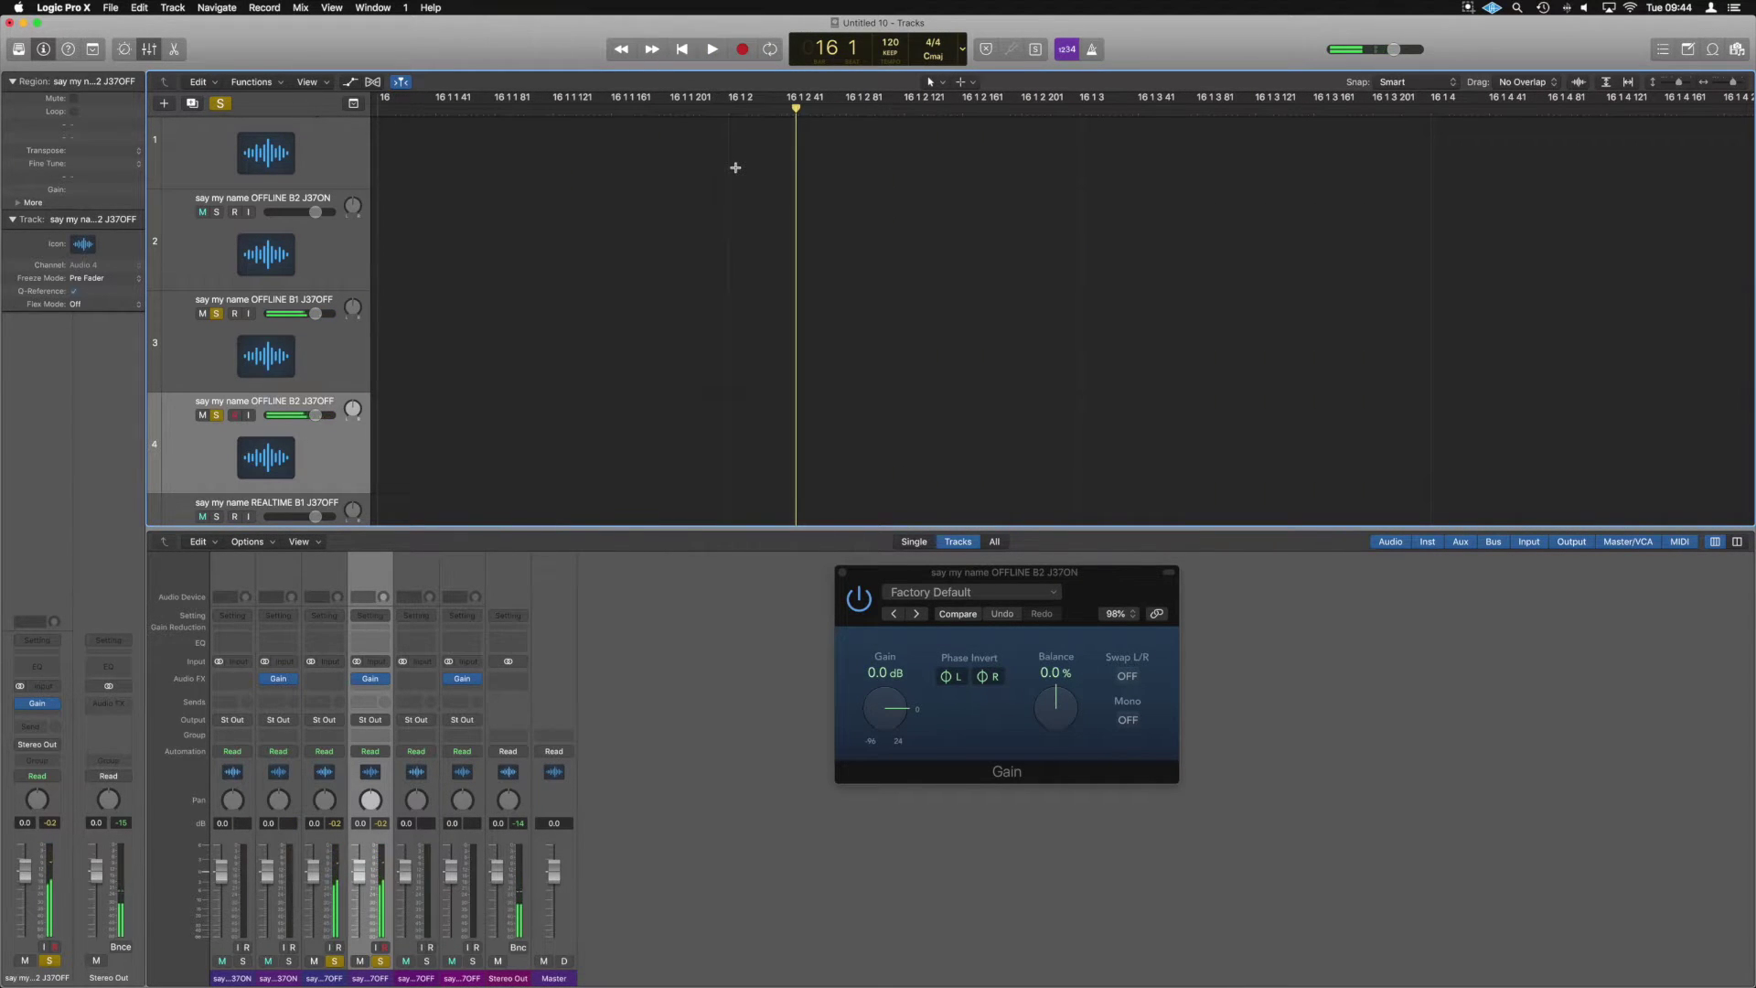
- Play the opening bars of the soloed OFFLINE J37OFF pair repeatedly from the project start to check the null
ctrl+alt+click(736, 169)
key(Return)
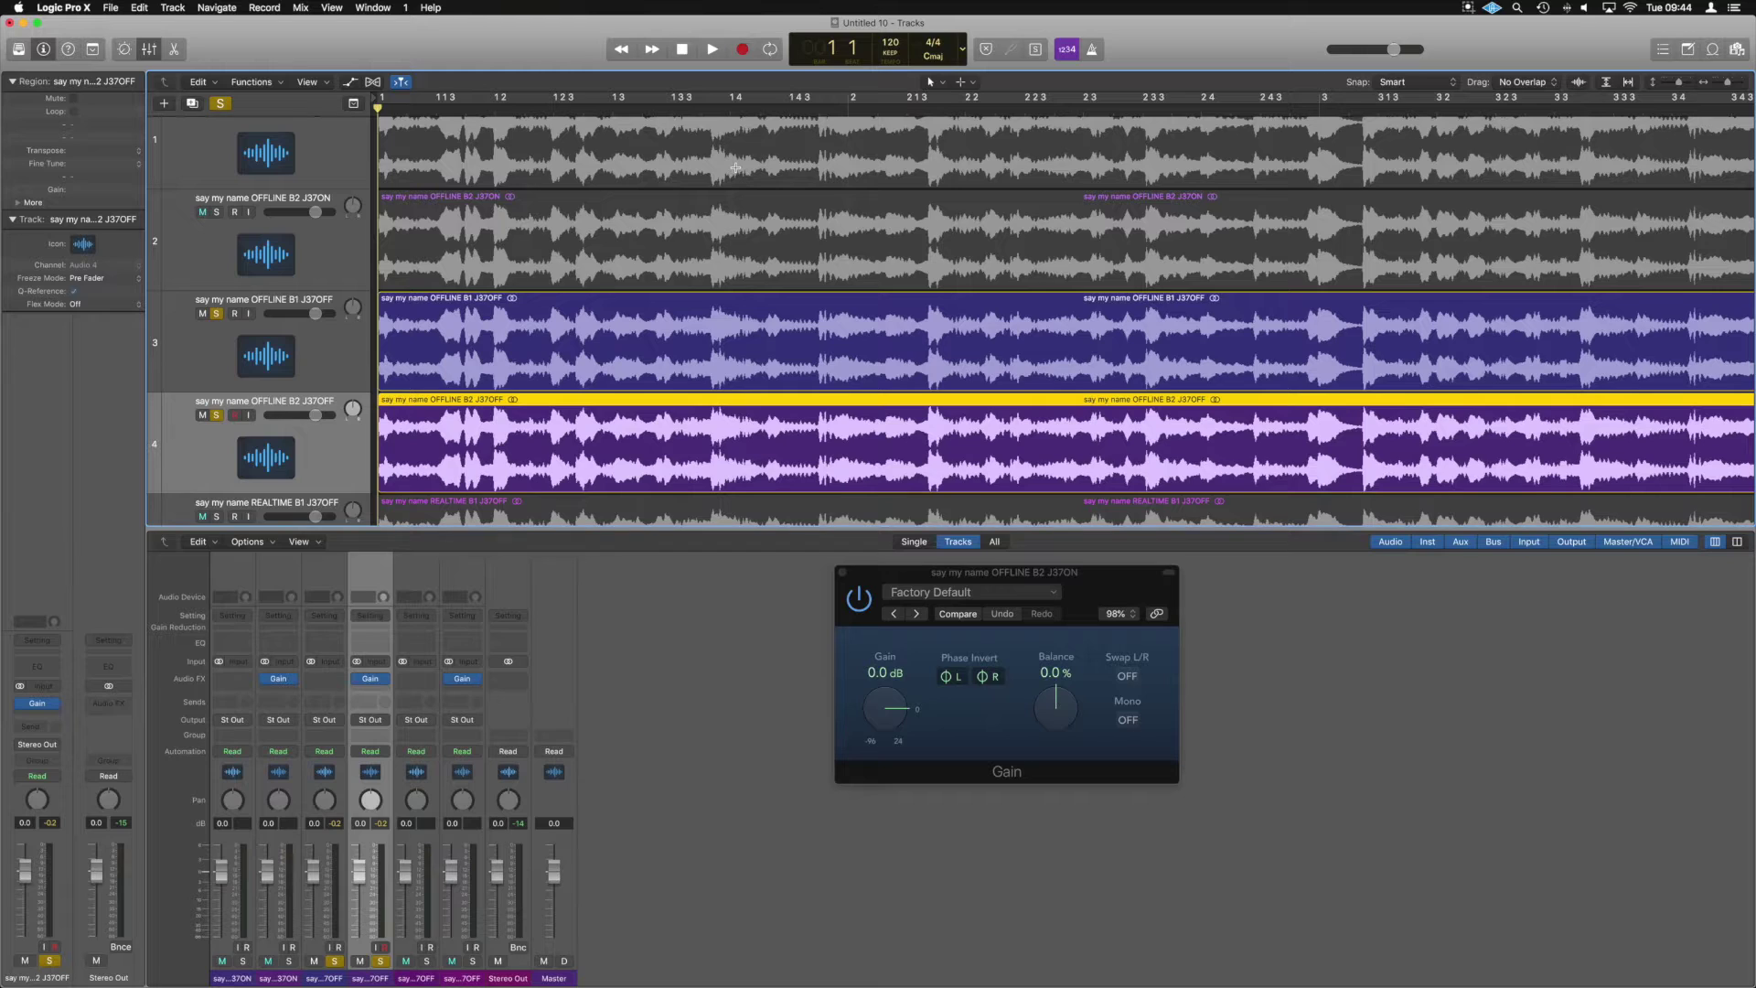
key(space)
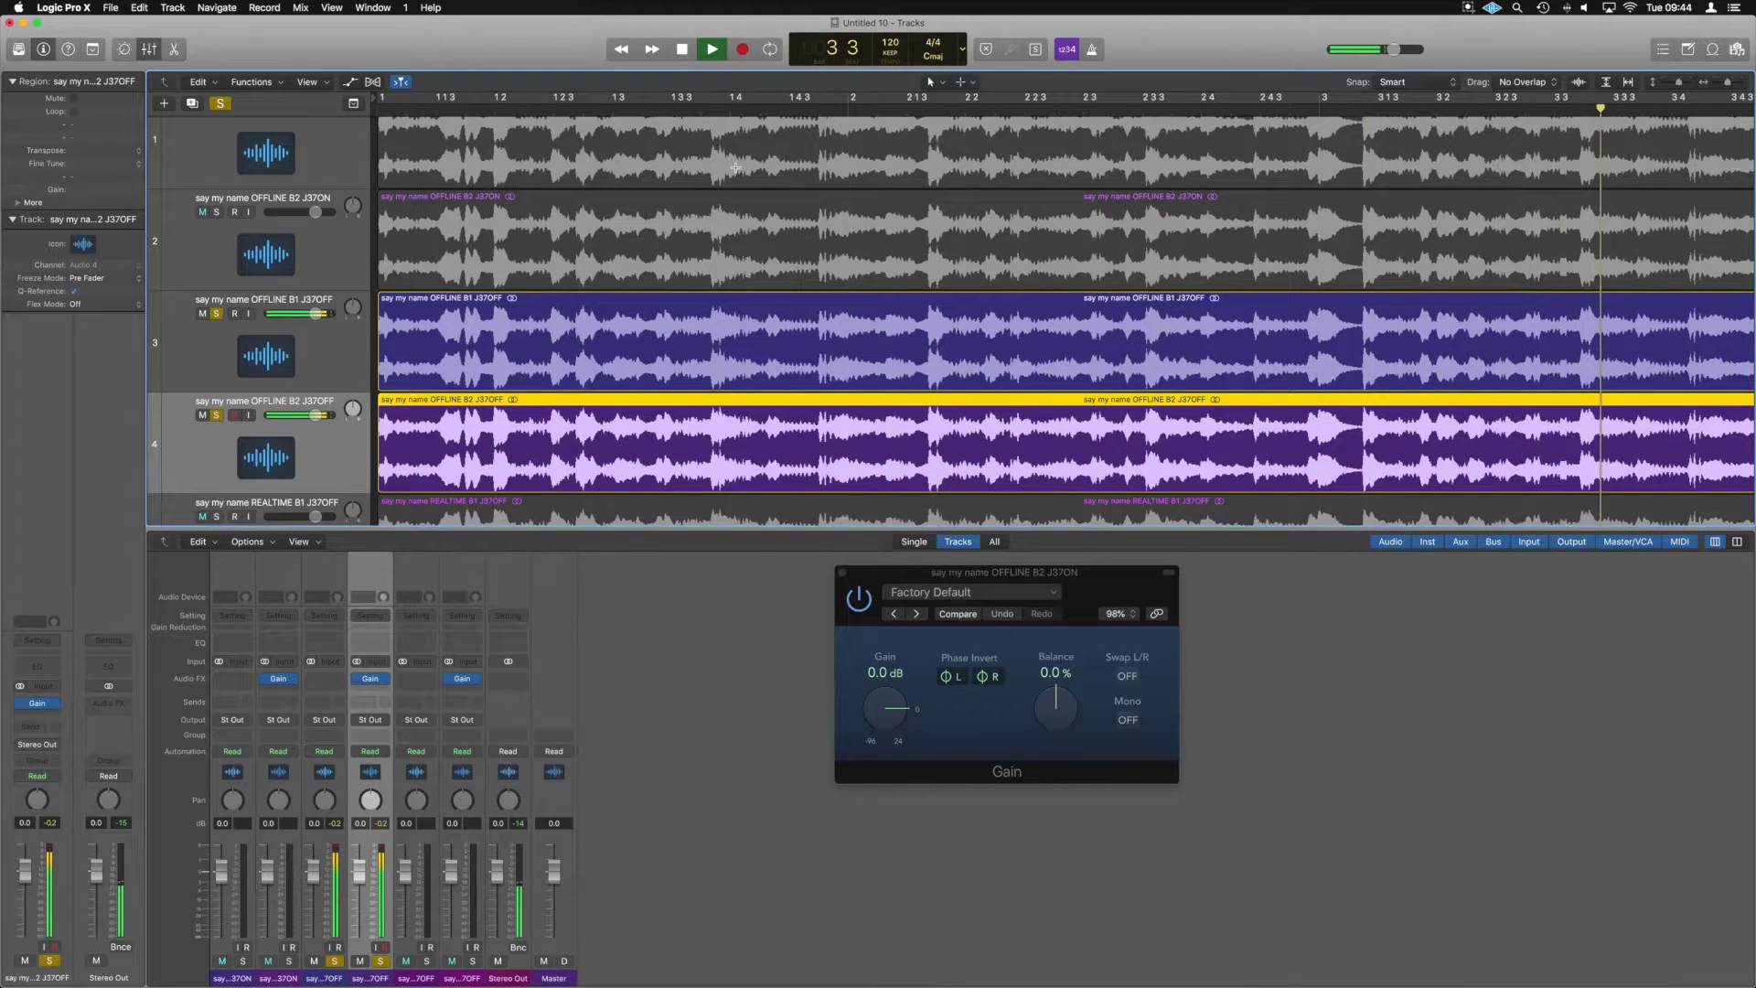
key(space)
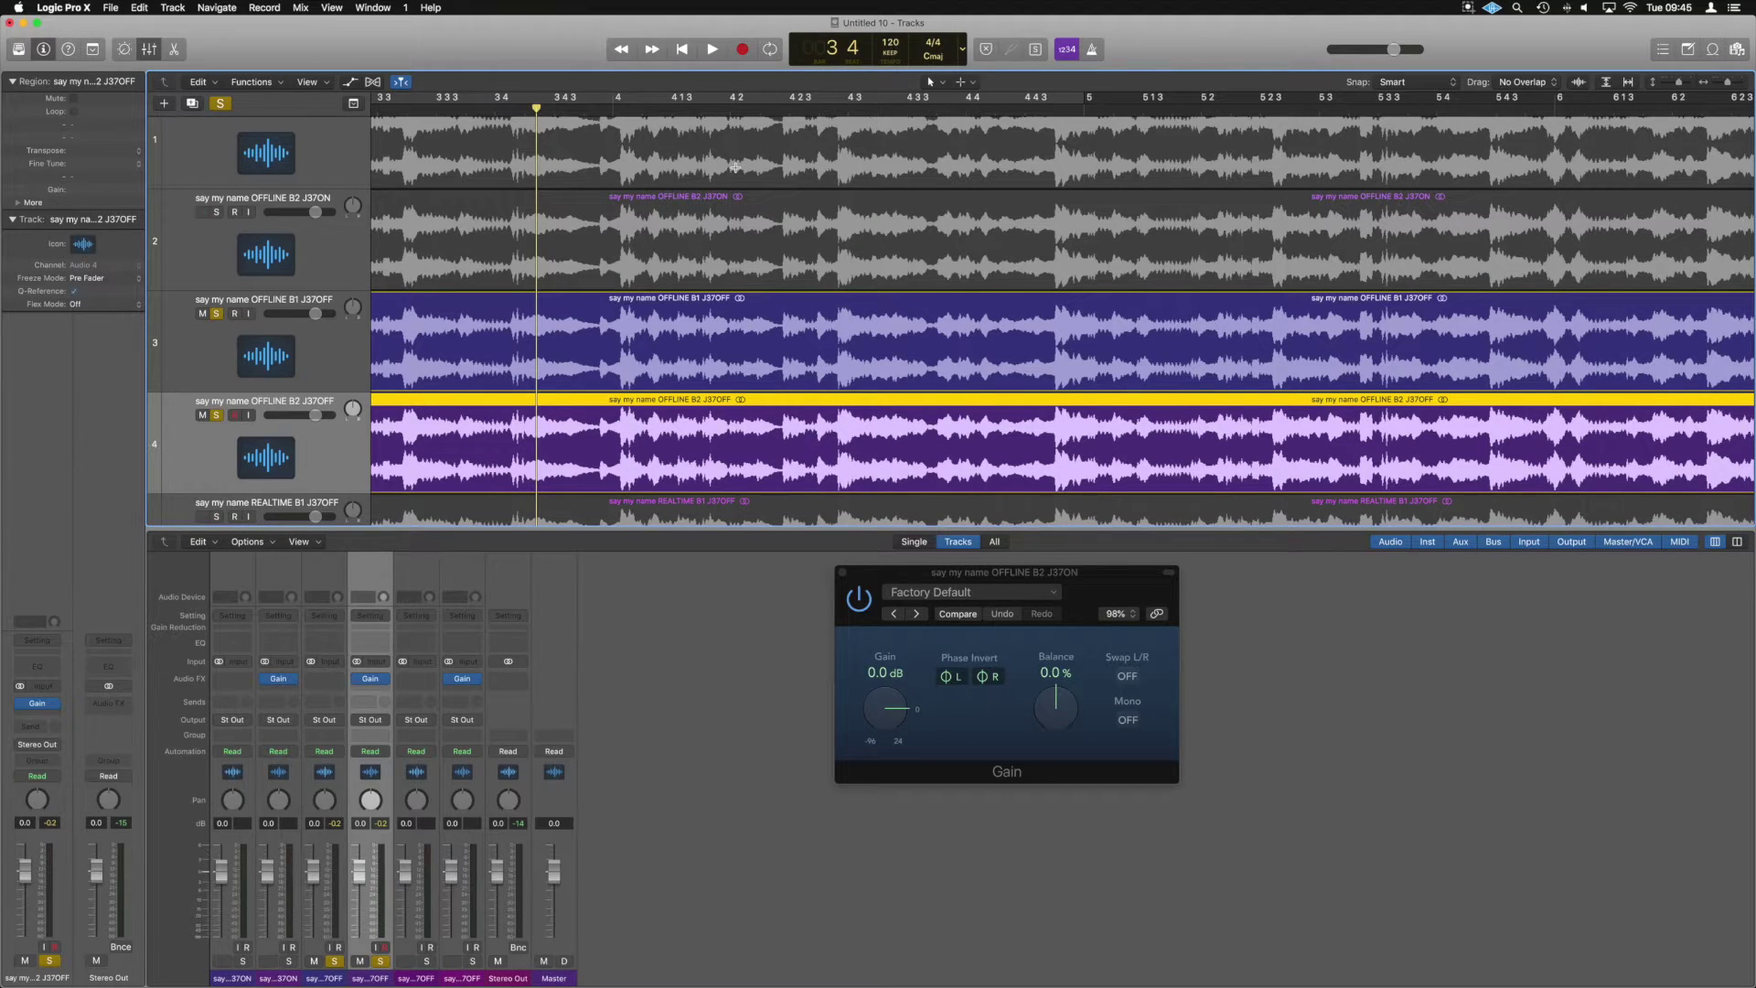
key(Return)
key(space)
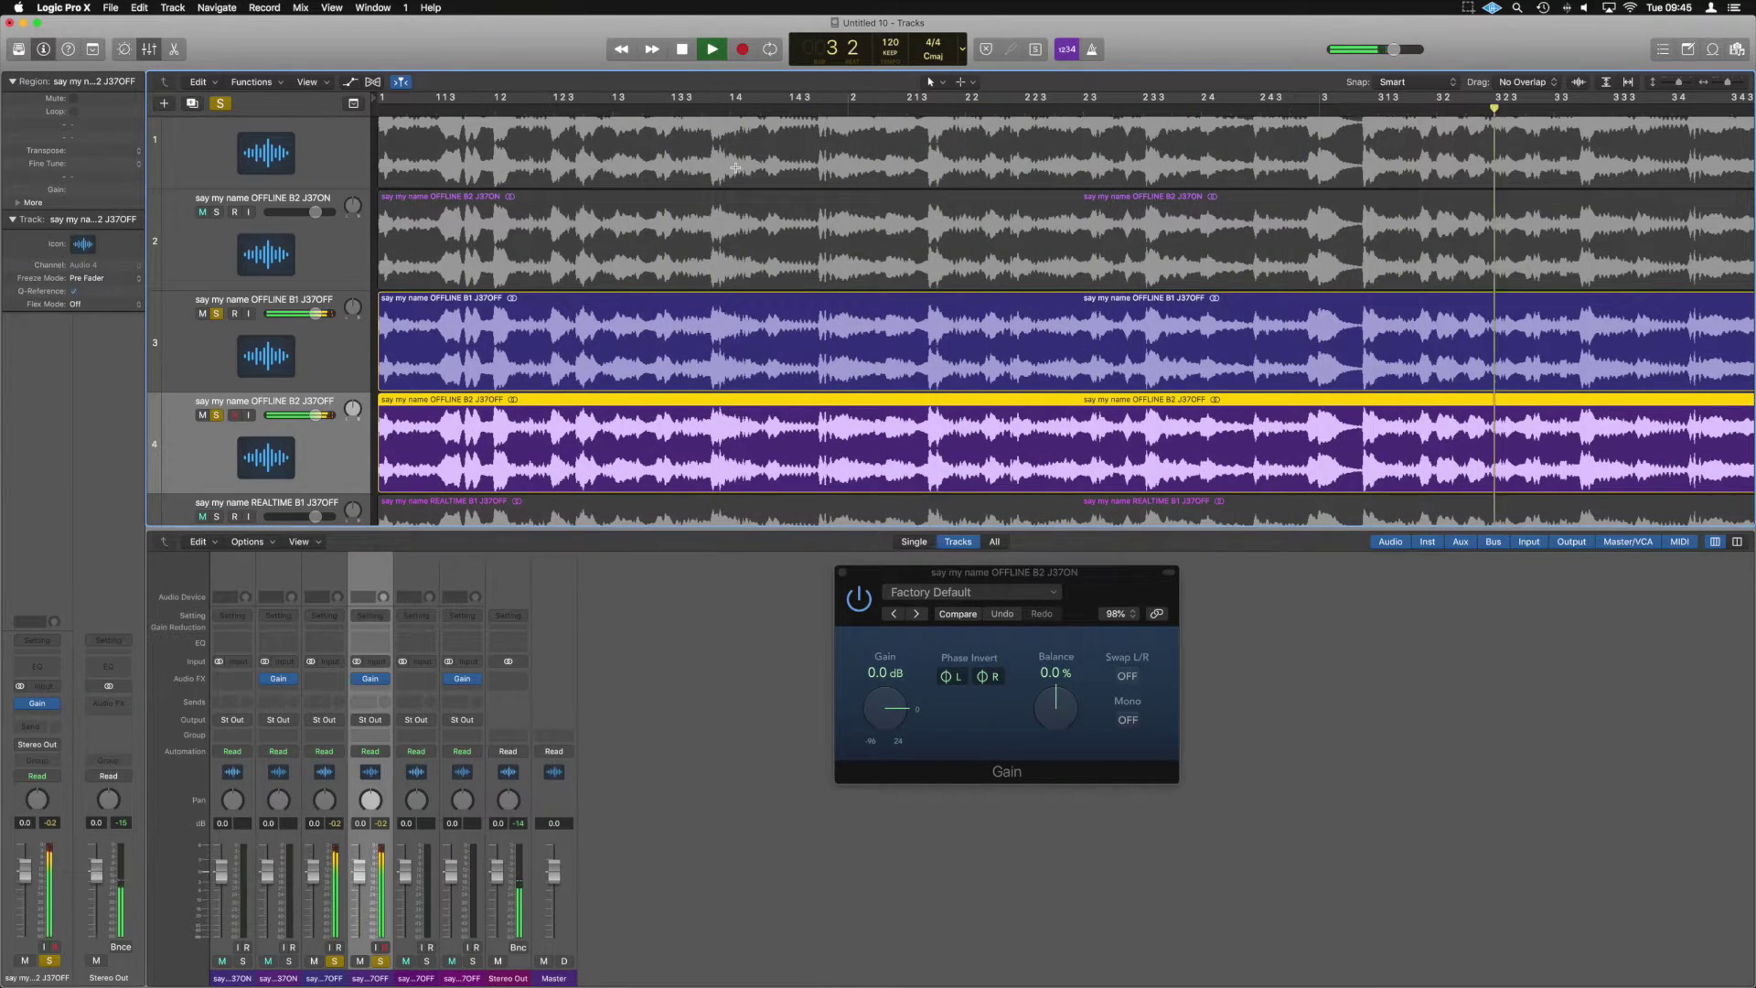
key(space)
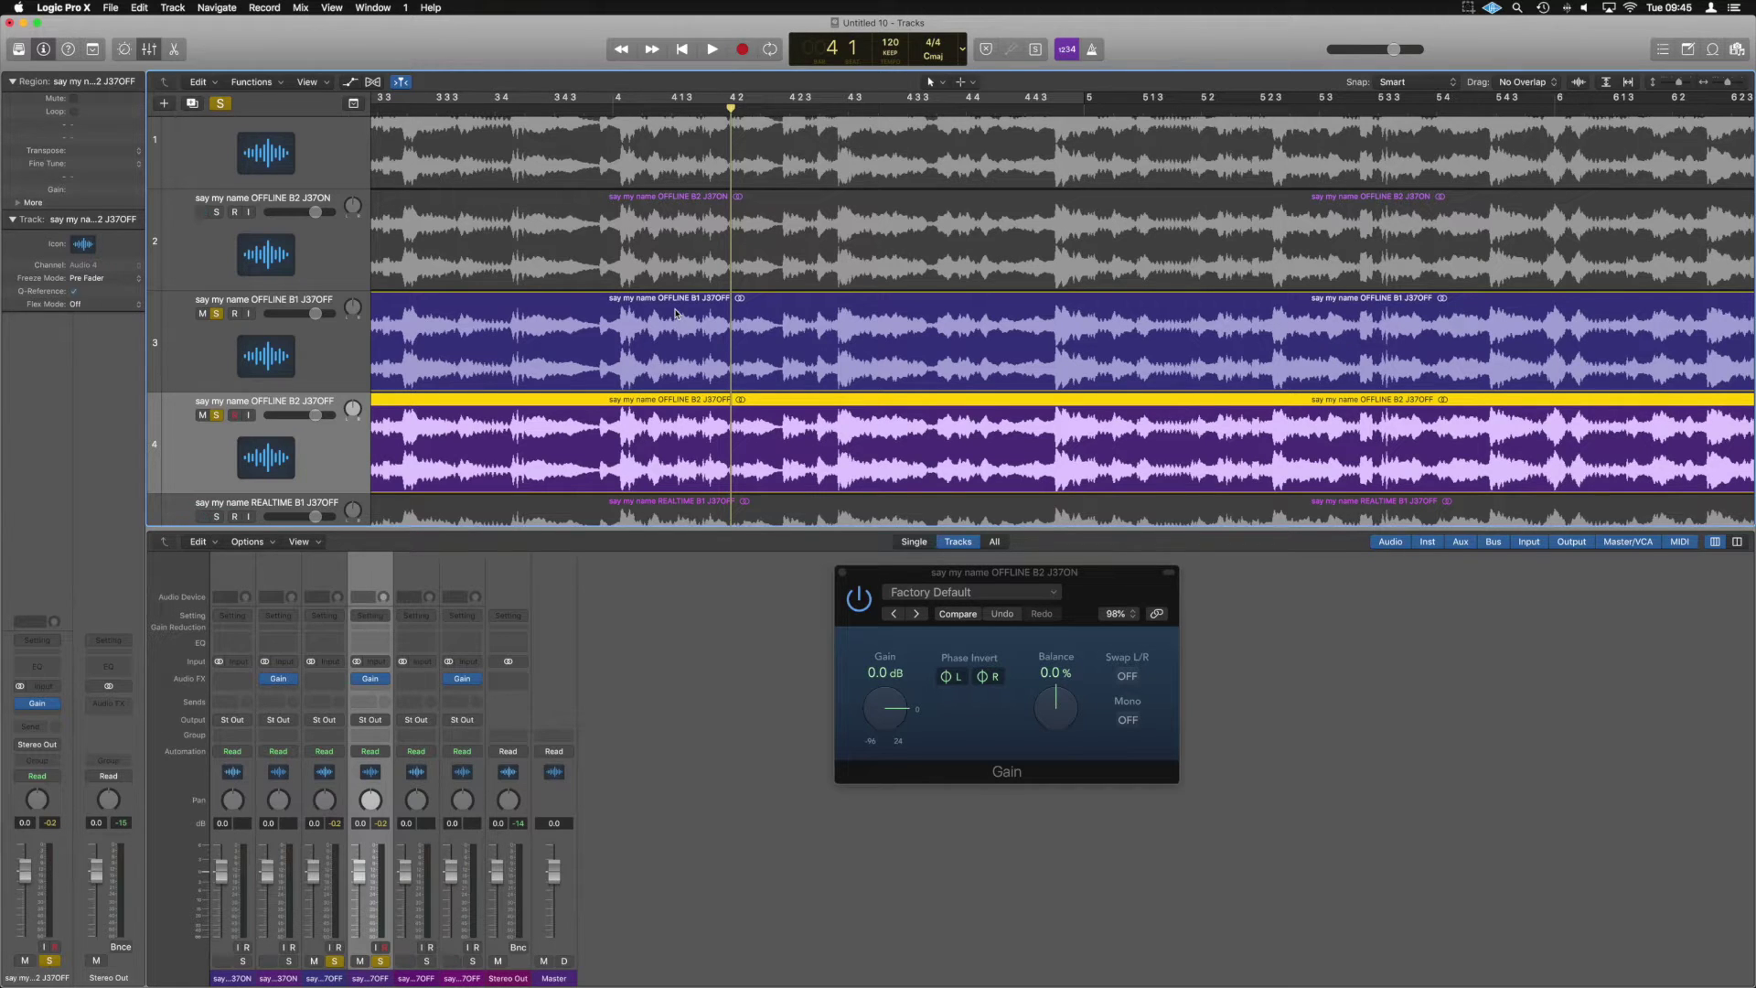
scroll(675, 314, left, 10)
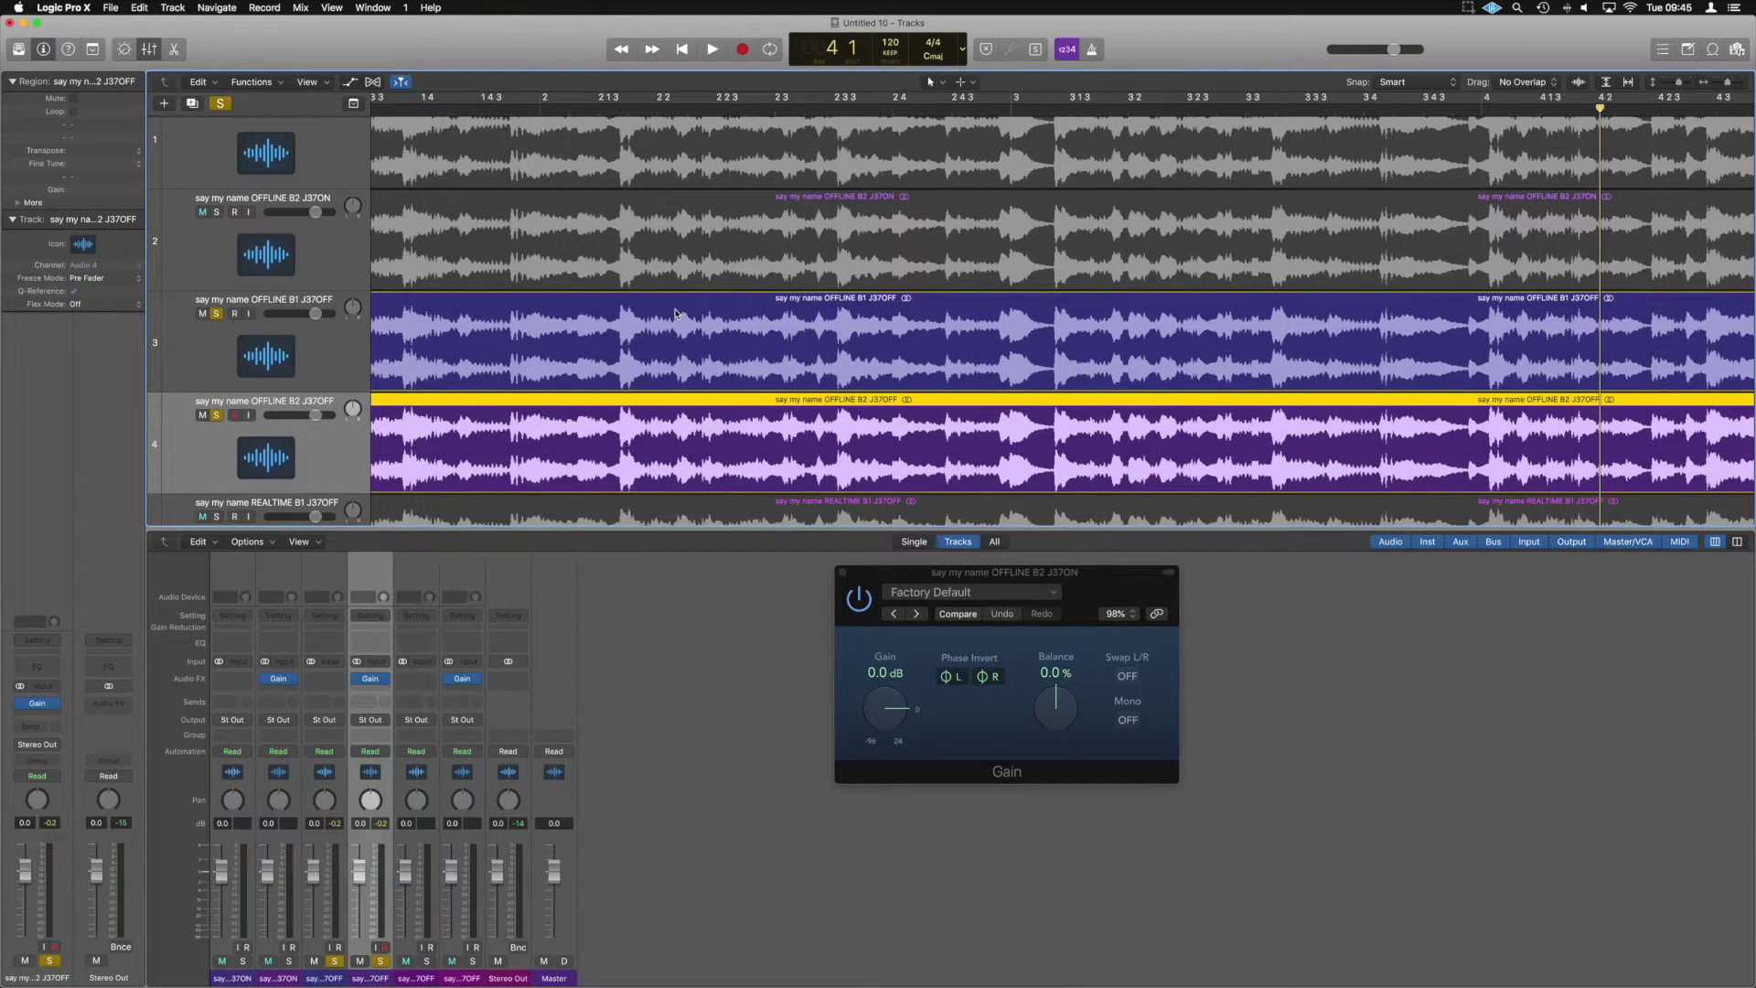
key(Return)
key(space)
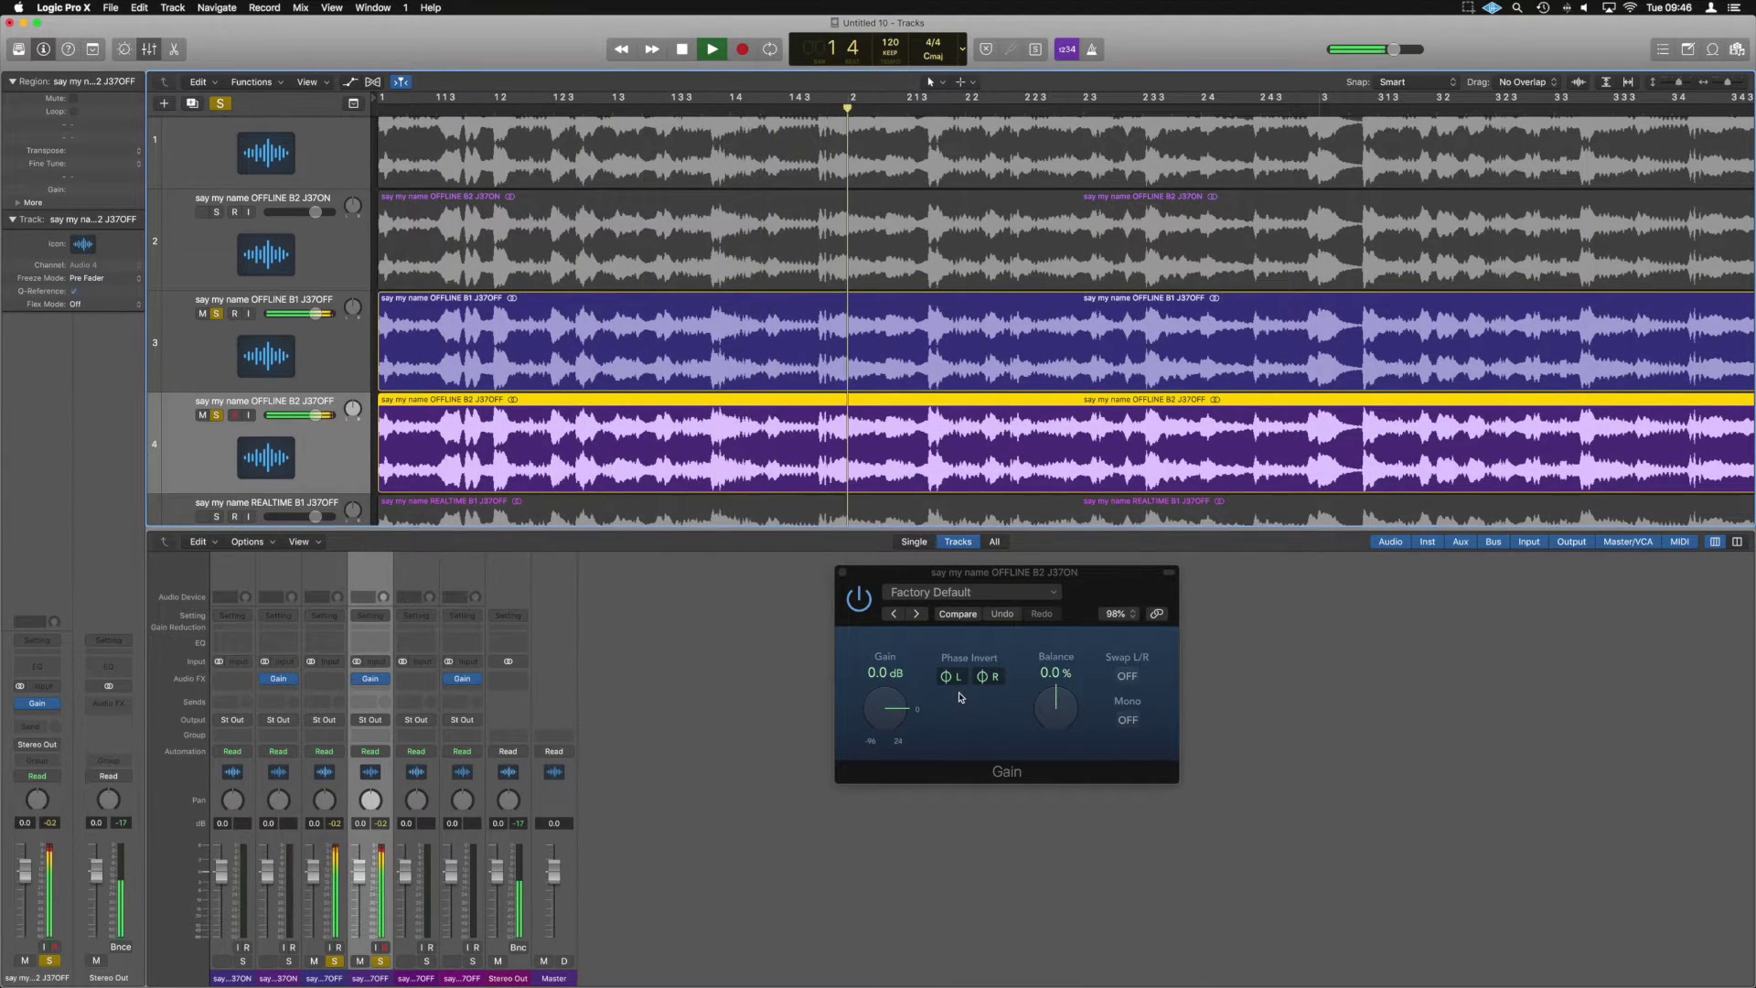
key(space)
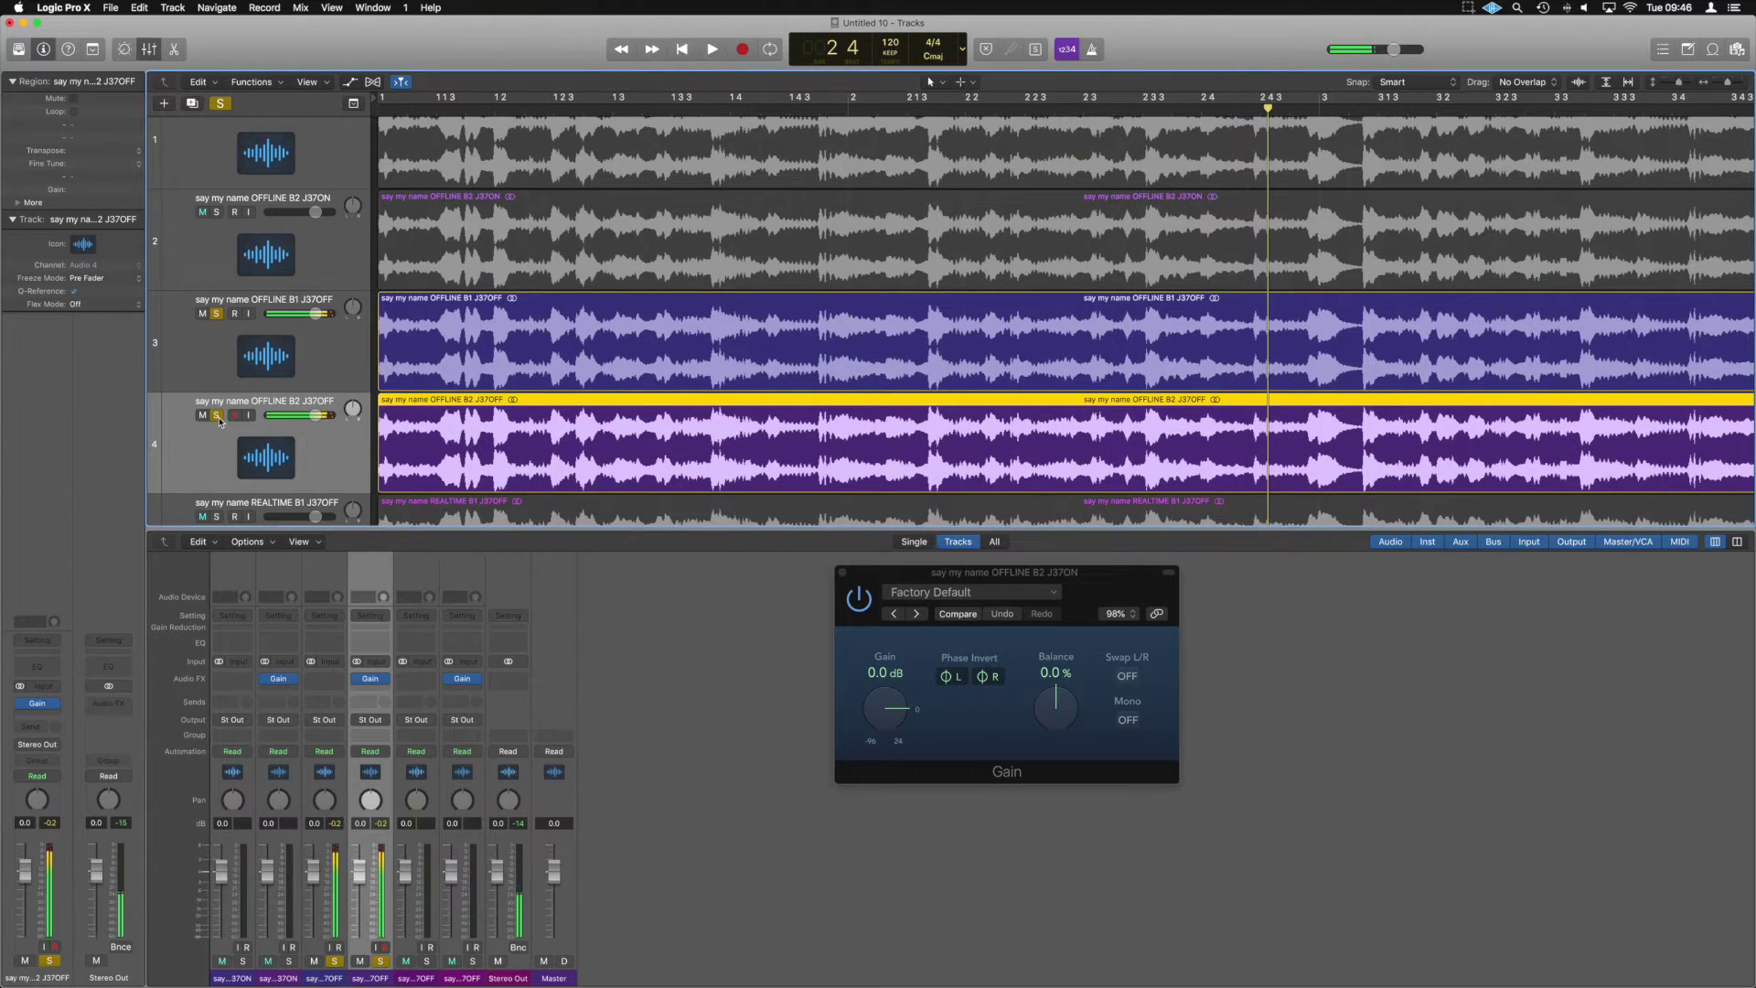
- Set a cycle range over the full length of the regions from bar 1 and start playback
scroll(491, 274, down, 10)
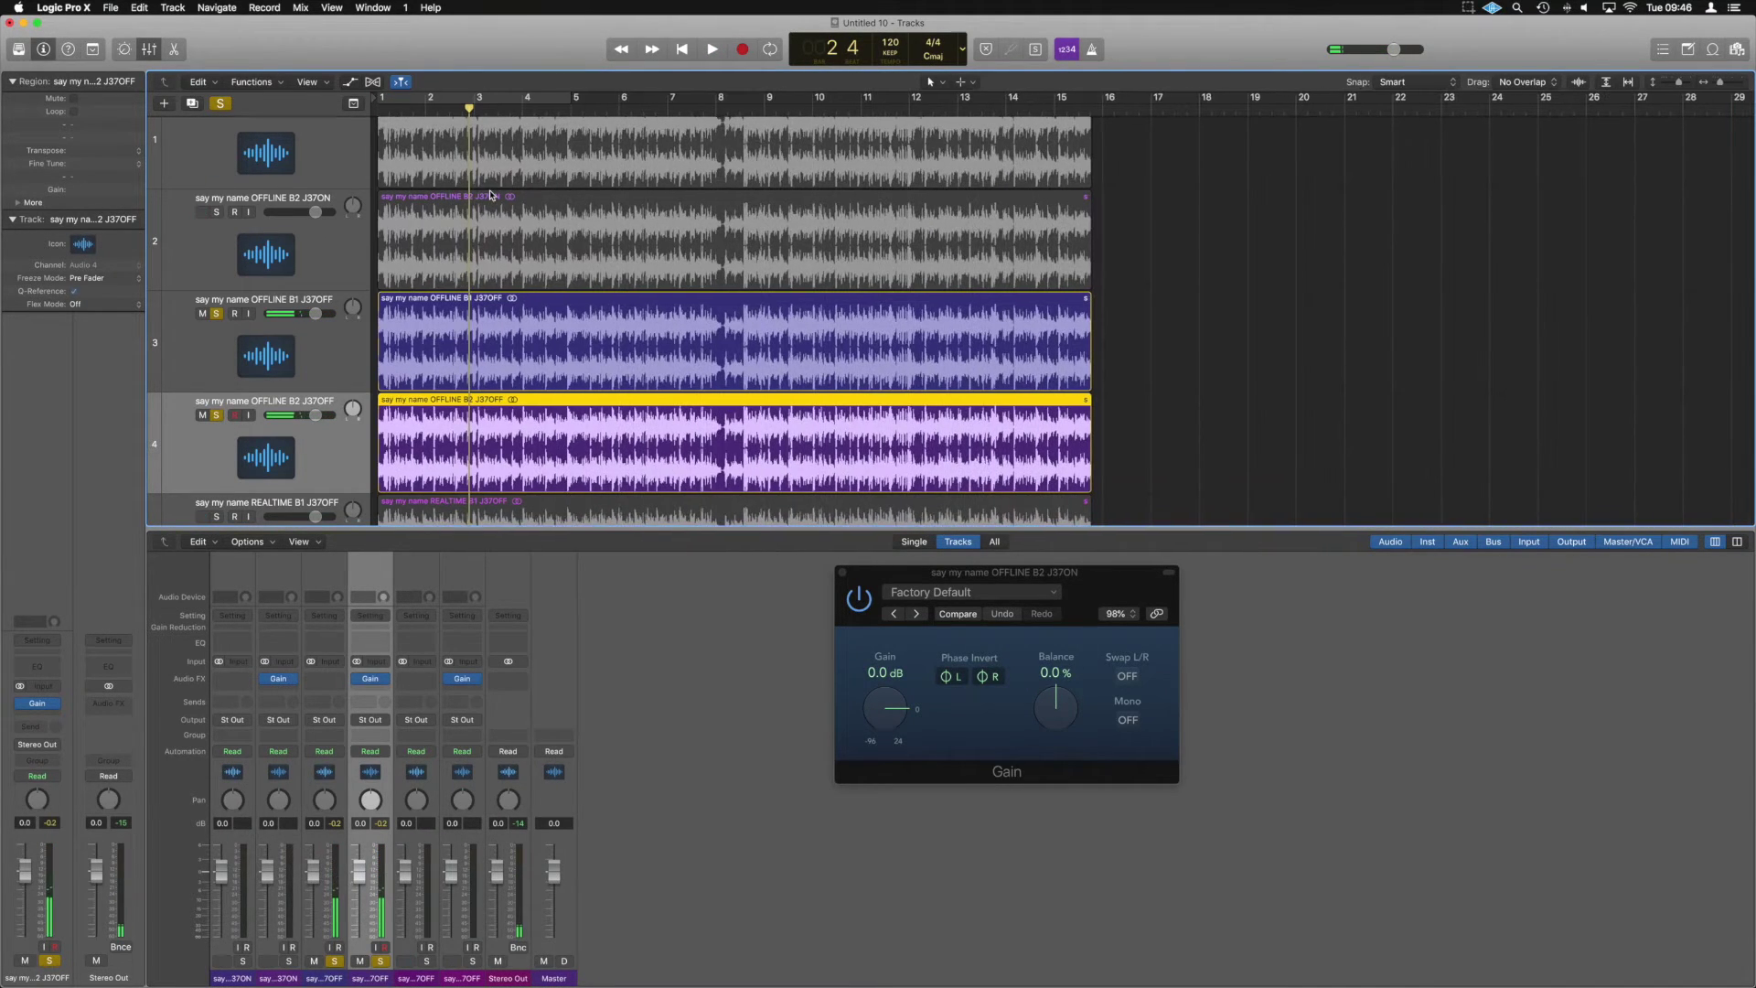
drag(380, 96, 1090, 96)
key(space)
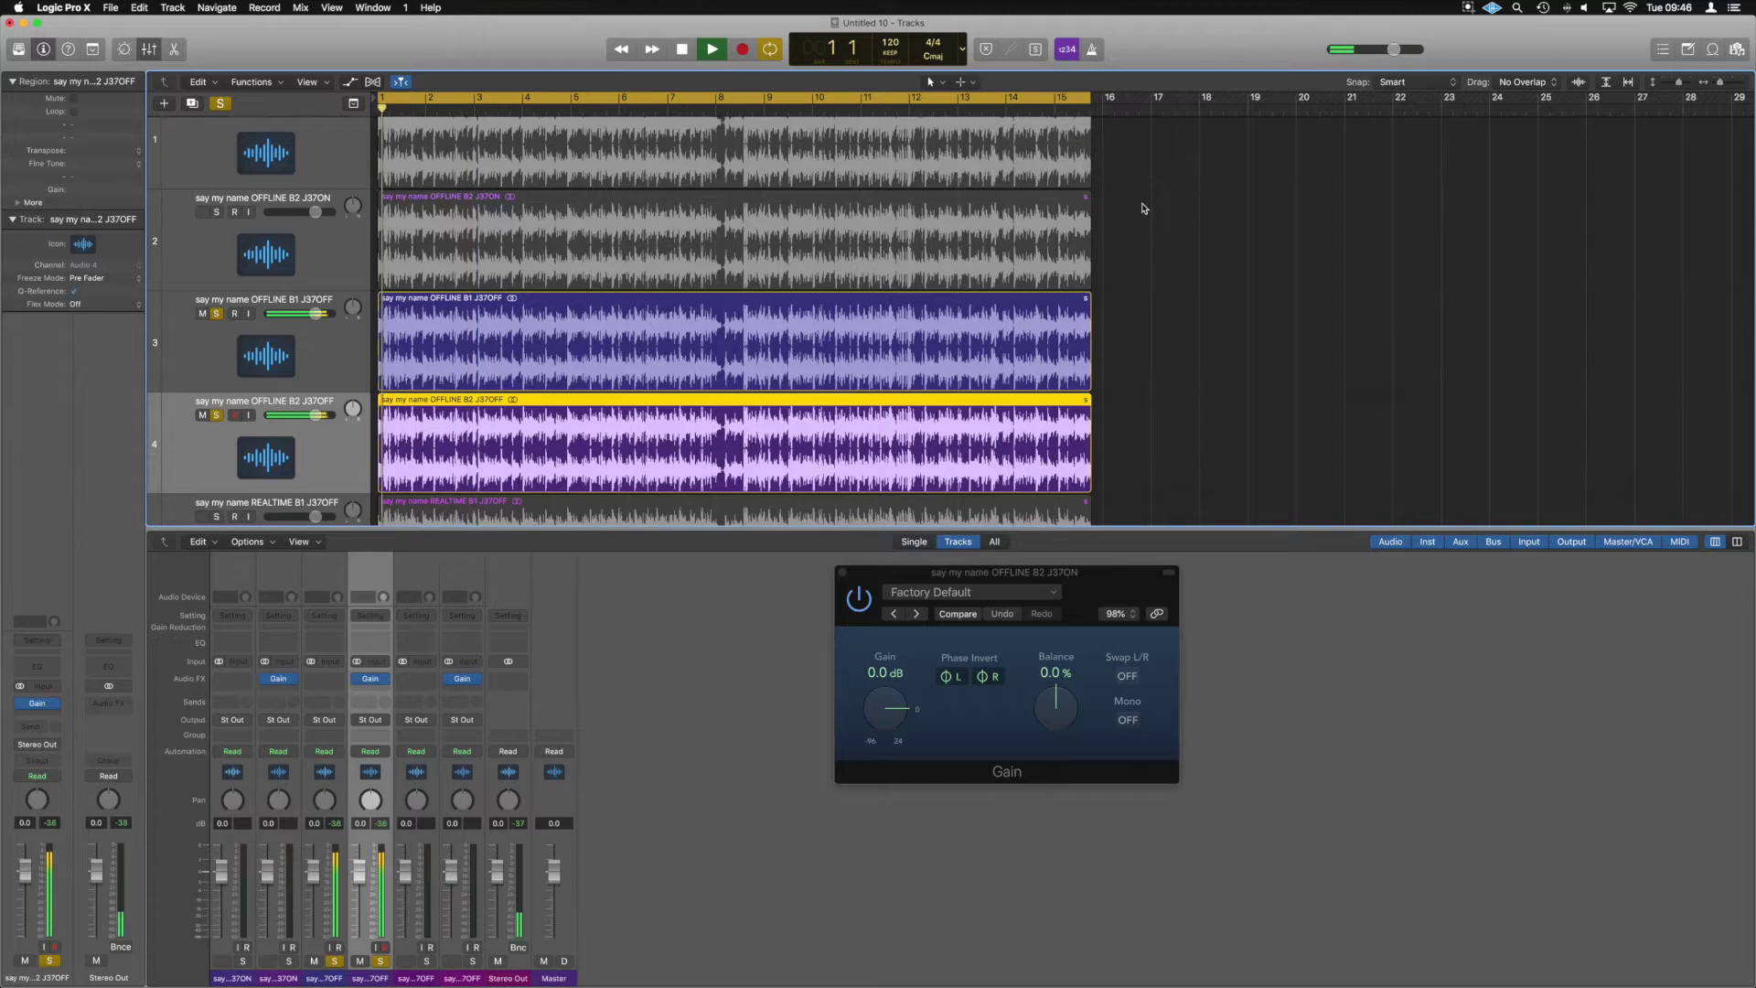
- Compare OFFLINE B1 J37OFF alone with the phase-inverted pair by switching the B2 track's solo off and on during playback
click(216, 415)
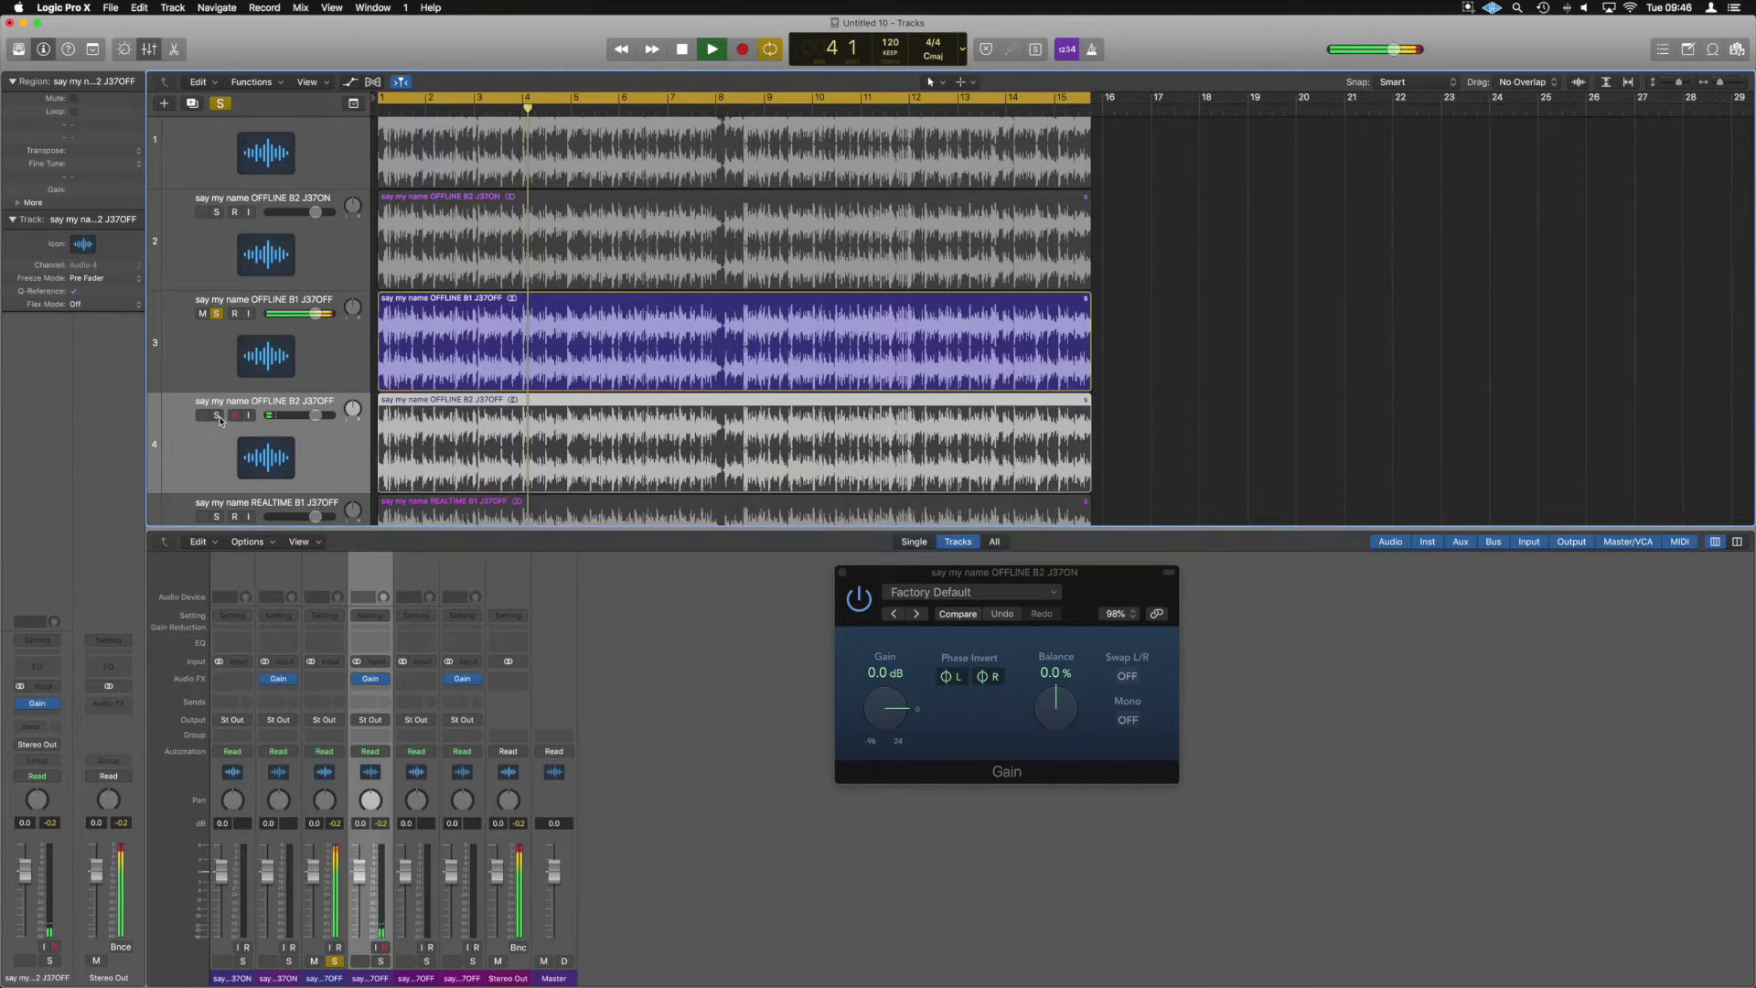
click(217, 416)
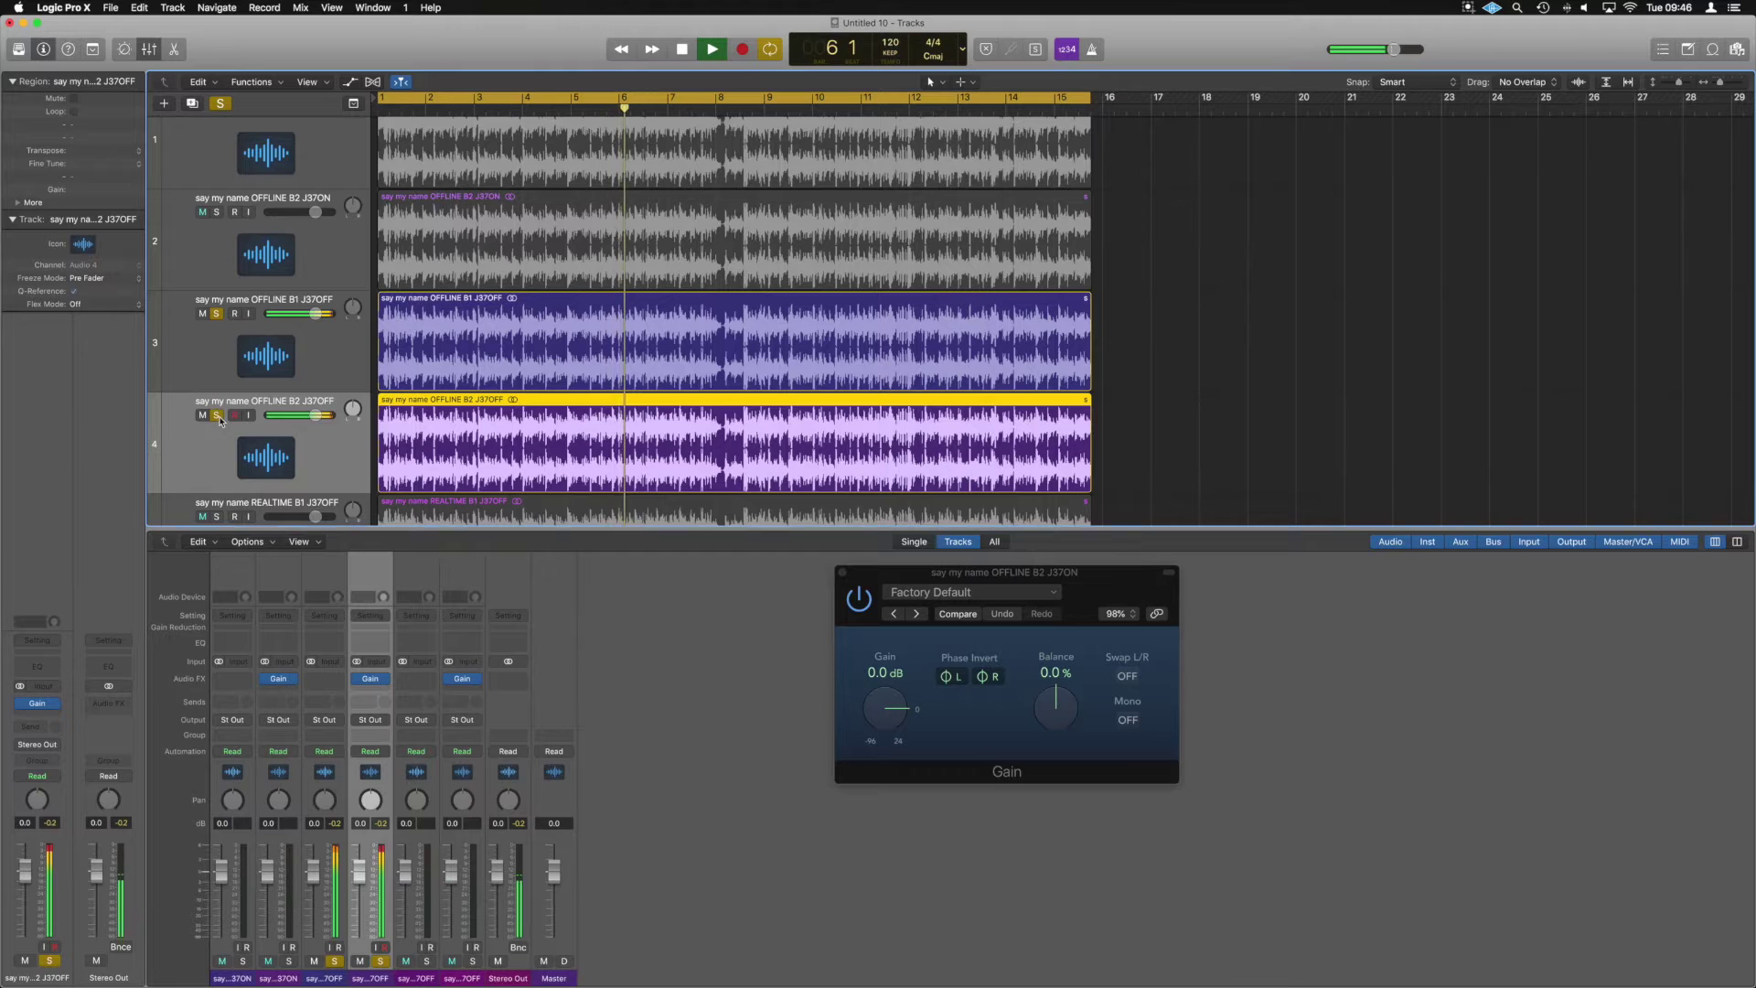
key(space)
- Unsolo the OFFLINE J37OFF tracks, then solo and play REALTIME B1 J37OFF and REALTIME B2 J37OFF together
click(216, 314)
click(217, 415)
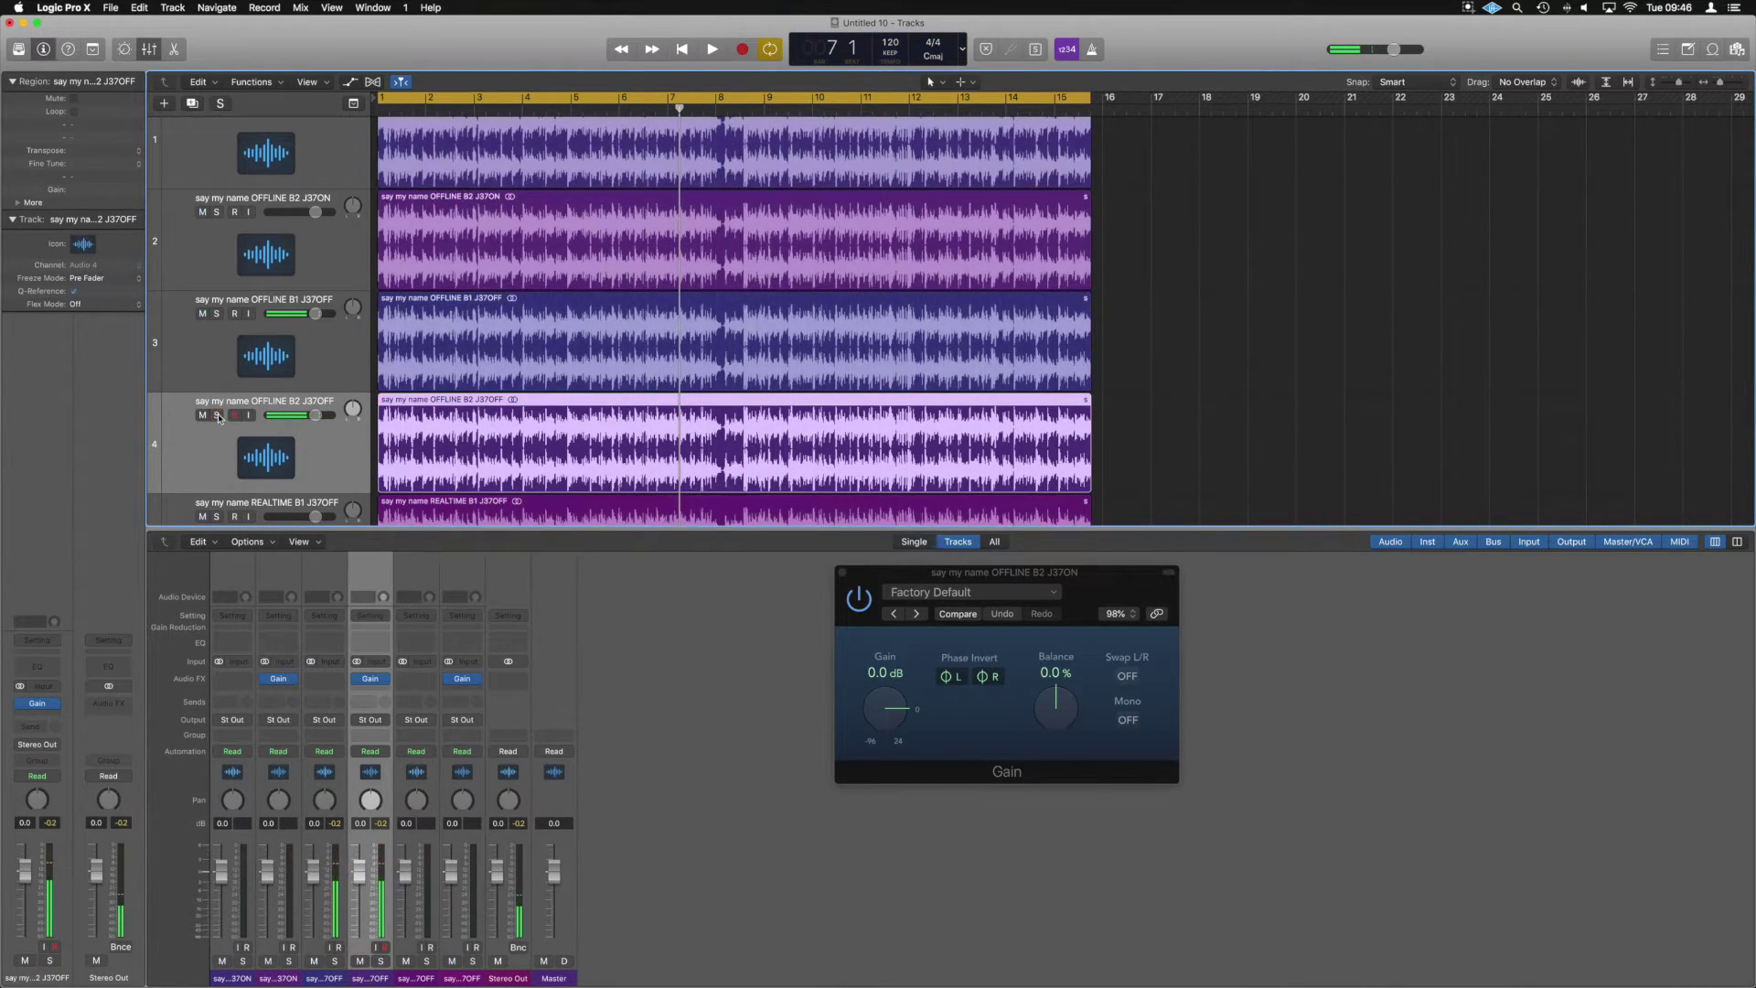
scroll(531, 357, down, 1)
scroll(531, 357, down, 5)
click(326, 366)
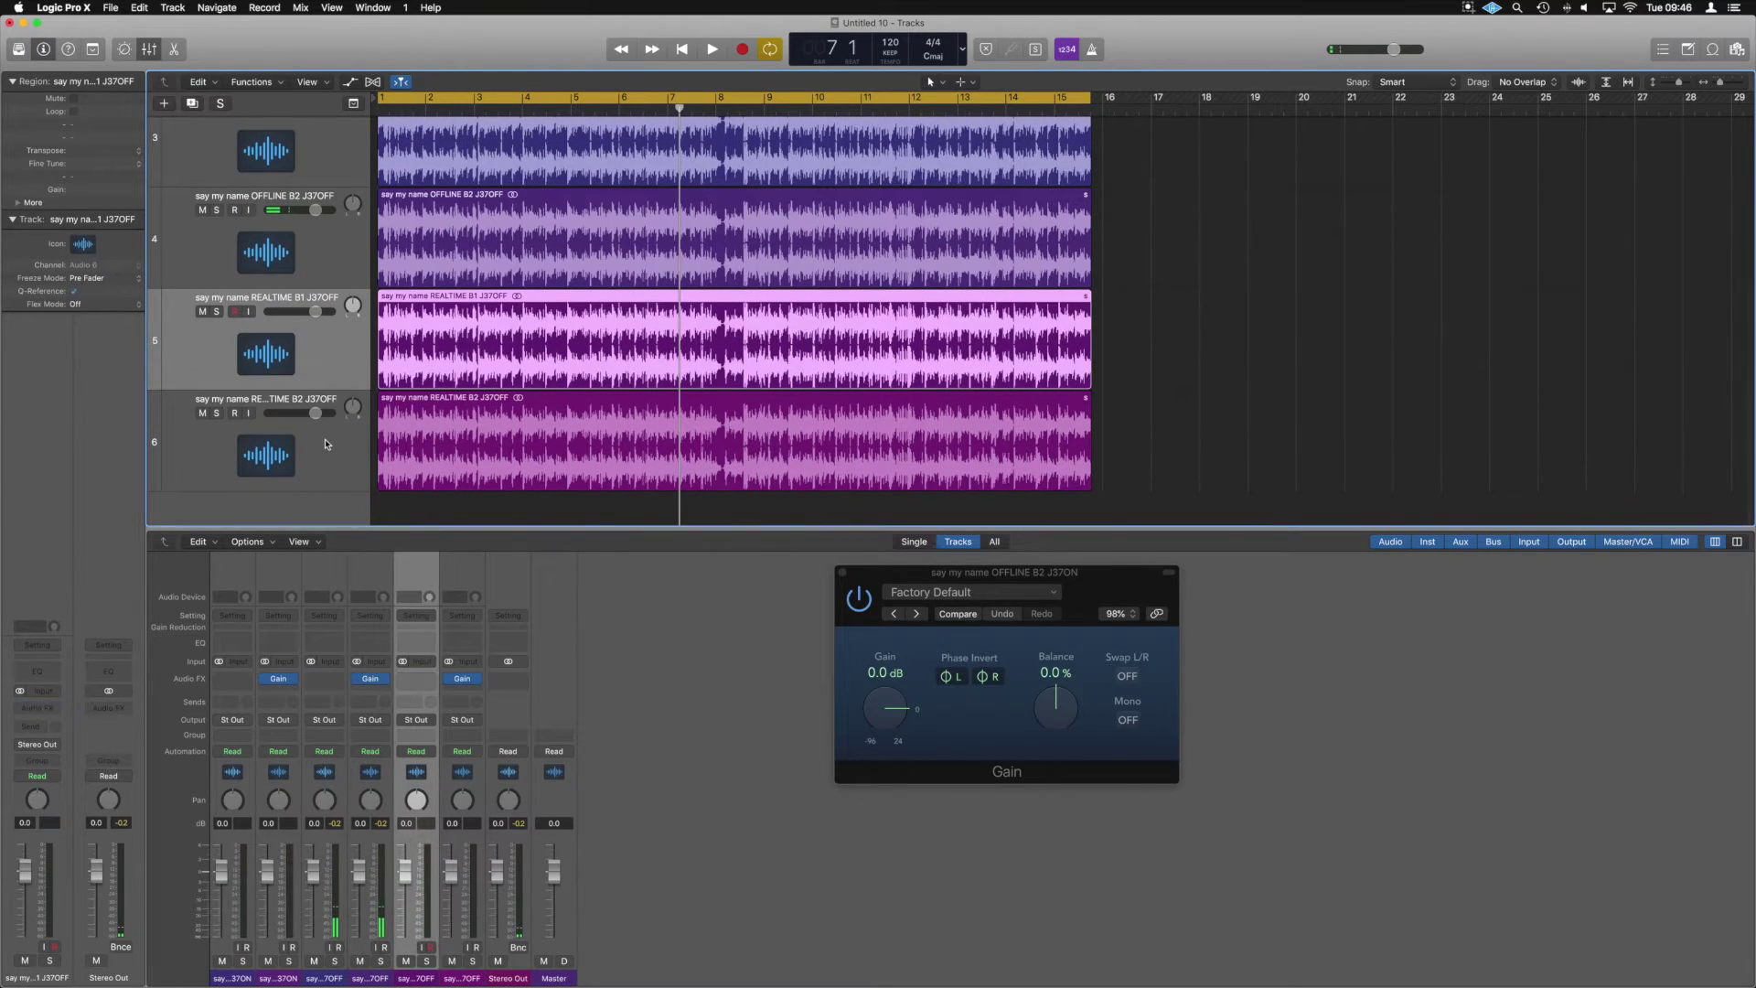
shift+click(326, 453)
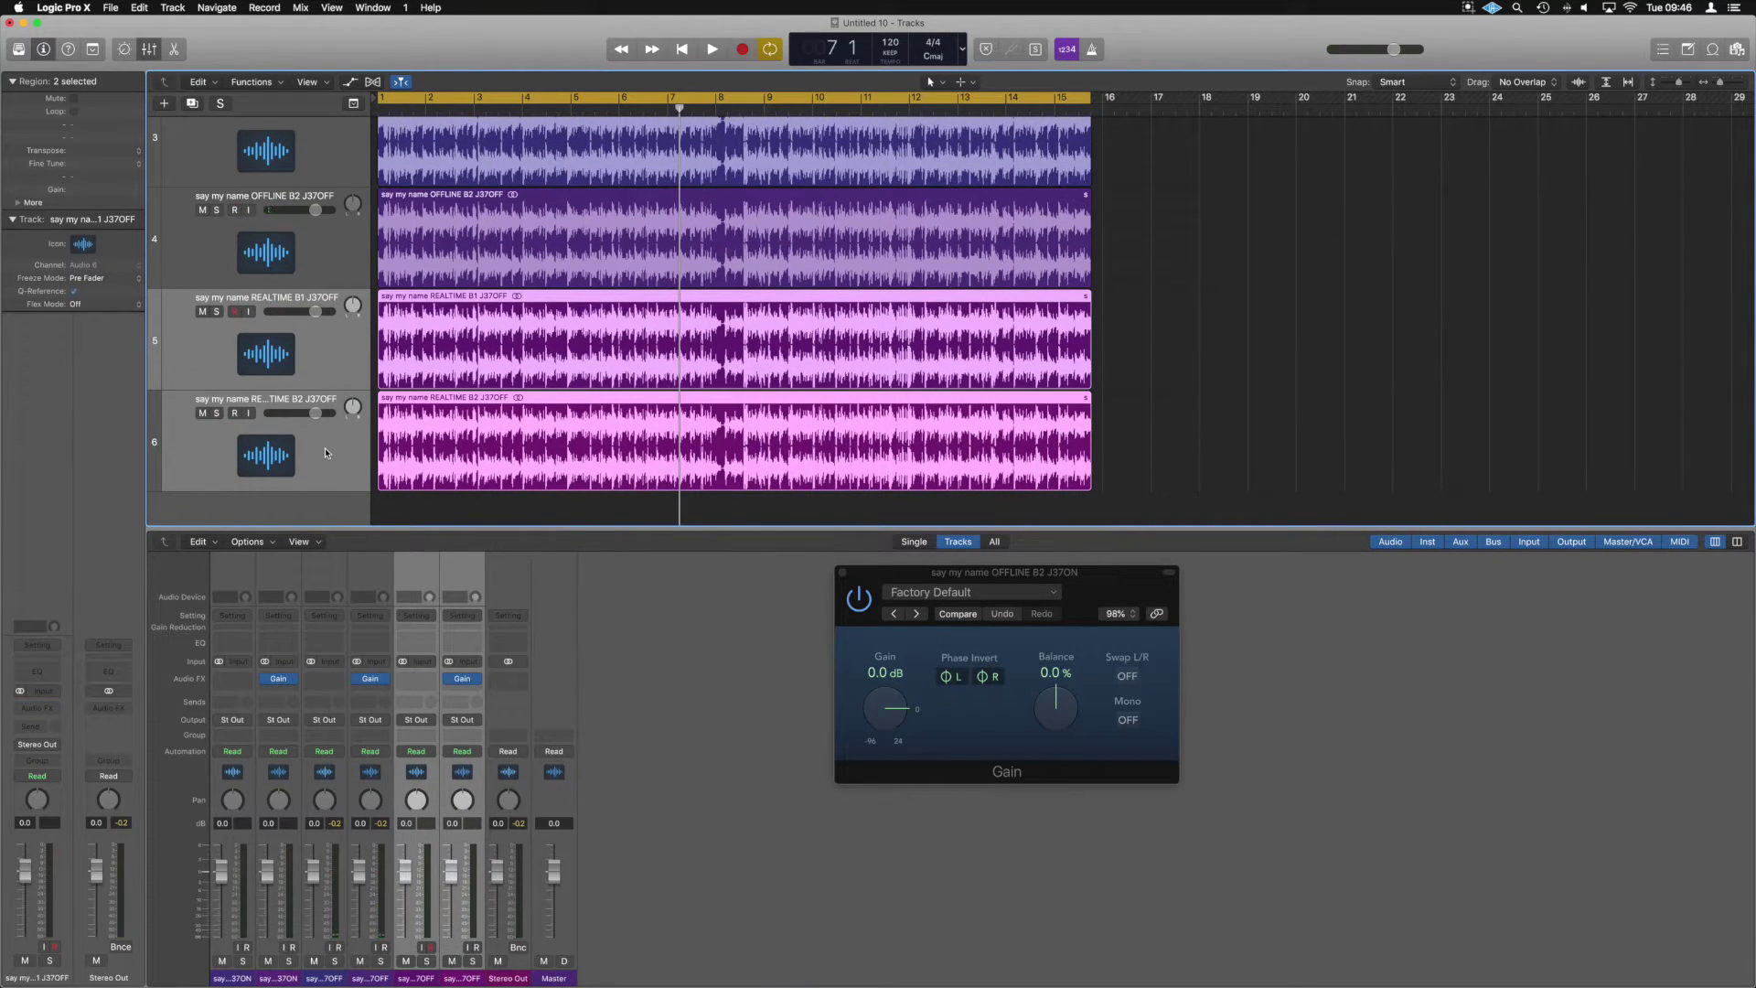
click(217, 311)
key(space)
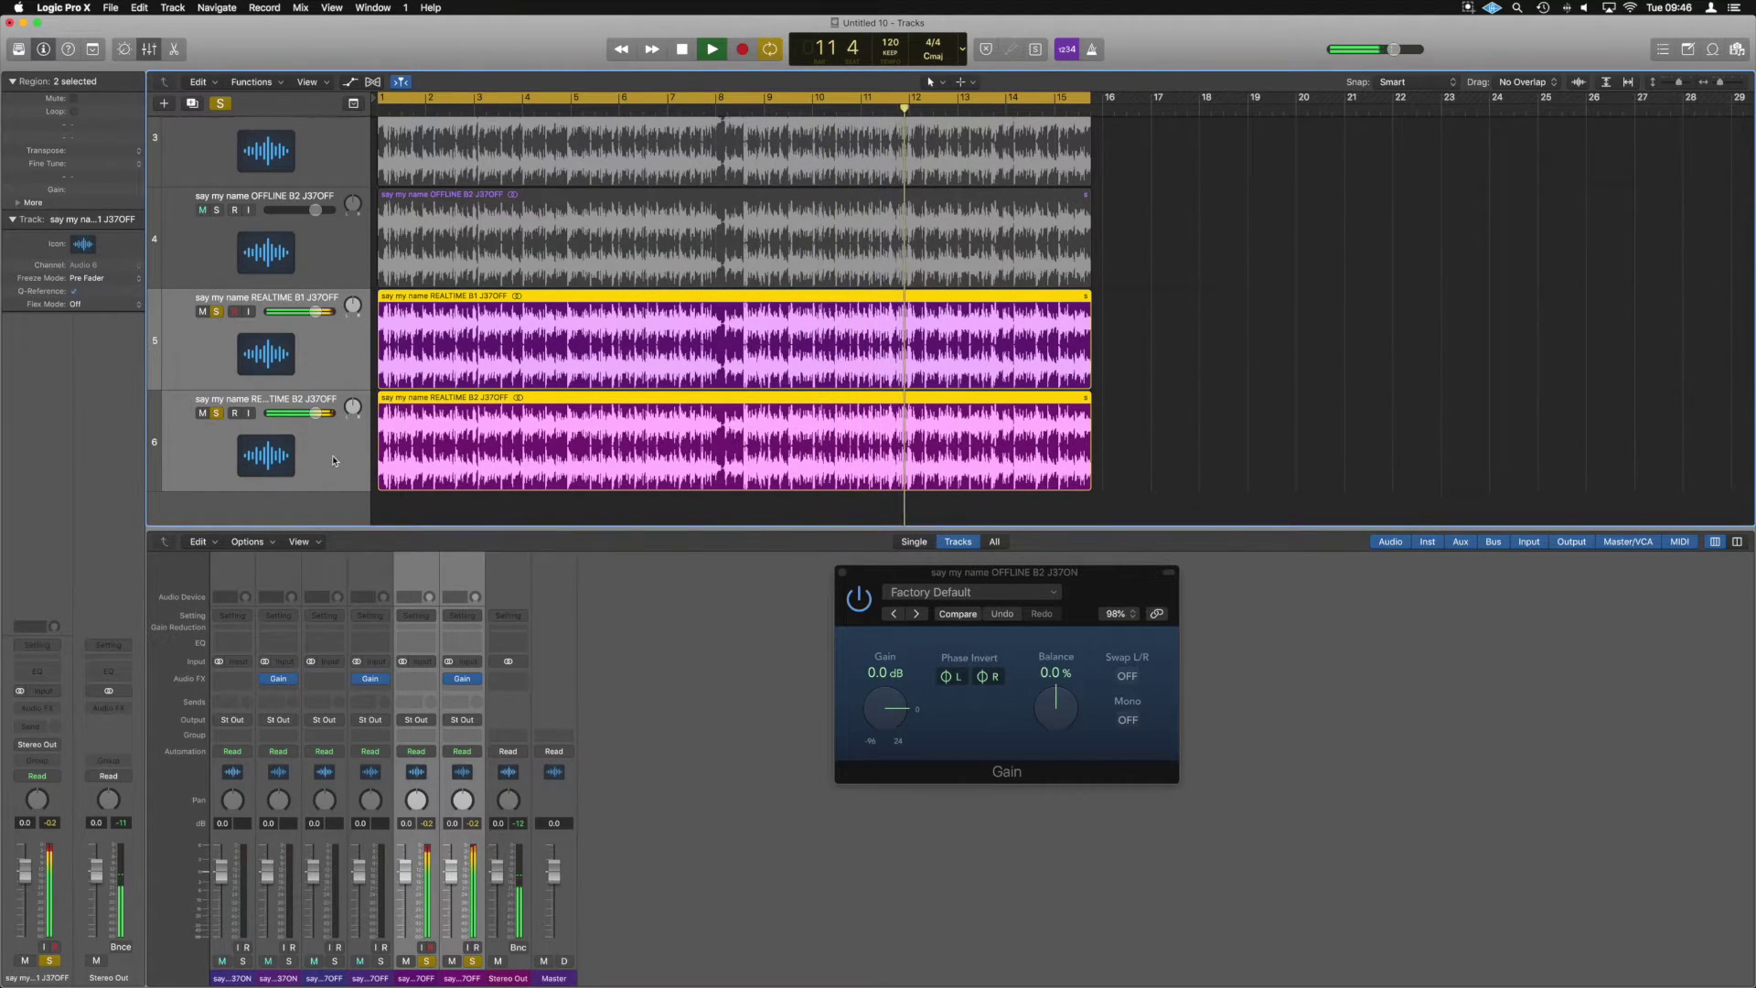
- Compare REALTIME B1 J37OFF alone with the pair by switching REALTIME B2's solo off and on, and replay both together
click(217, 414)
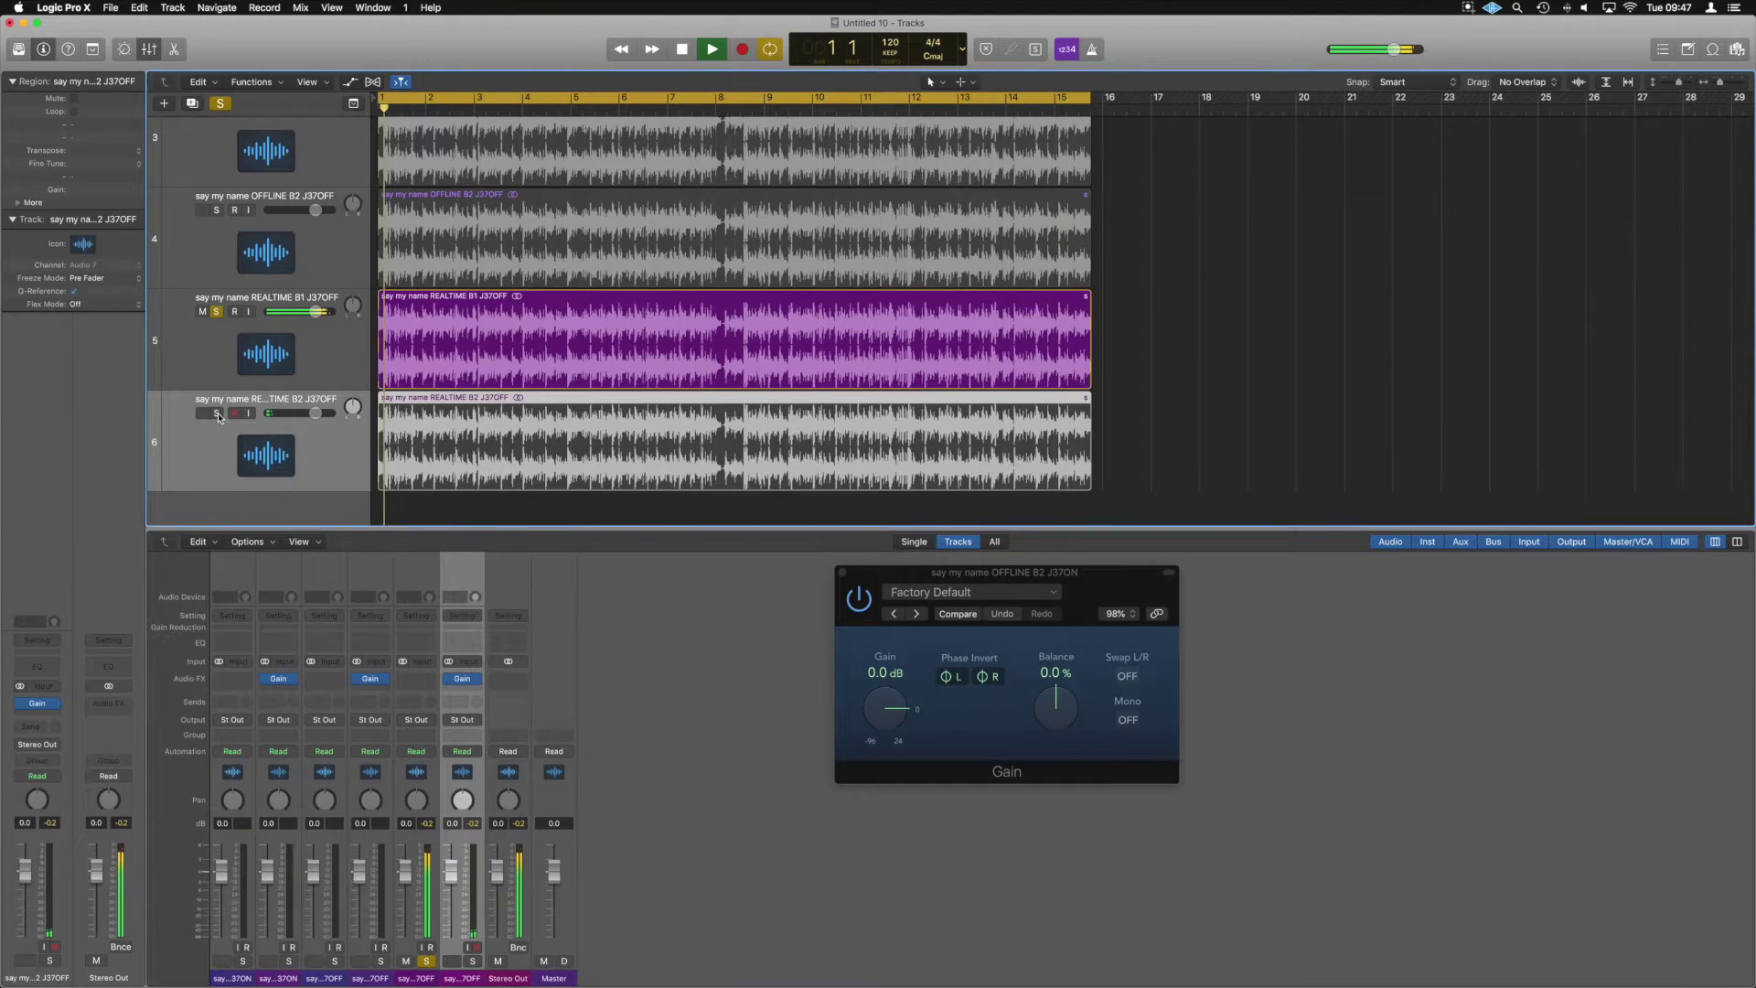
click(217, 414)
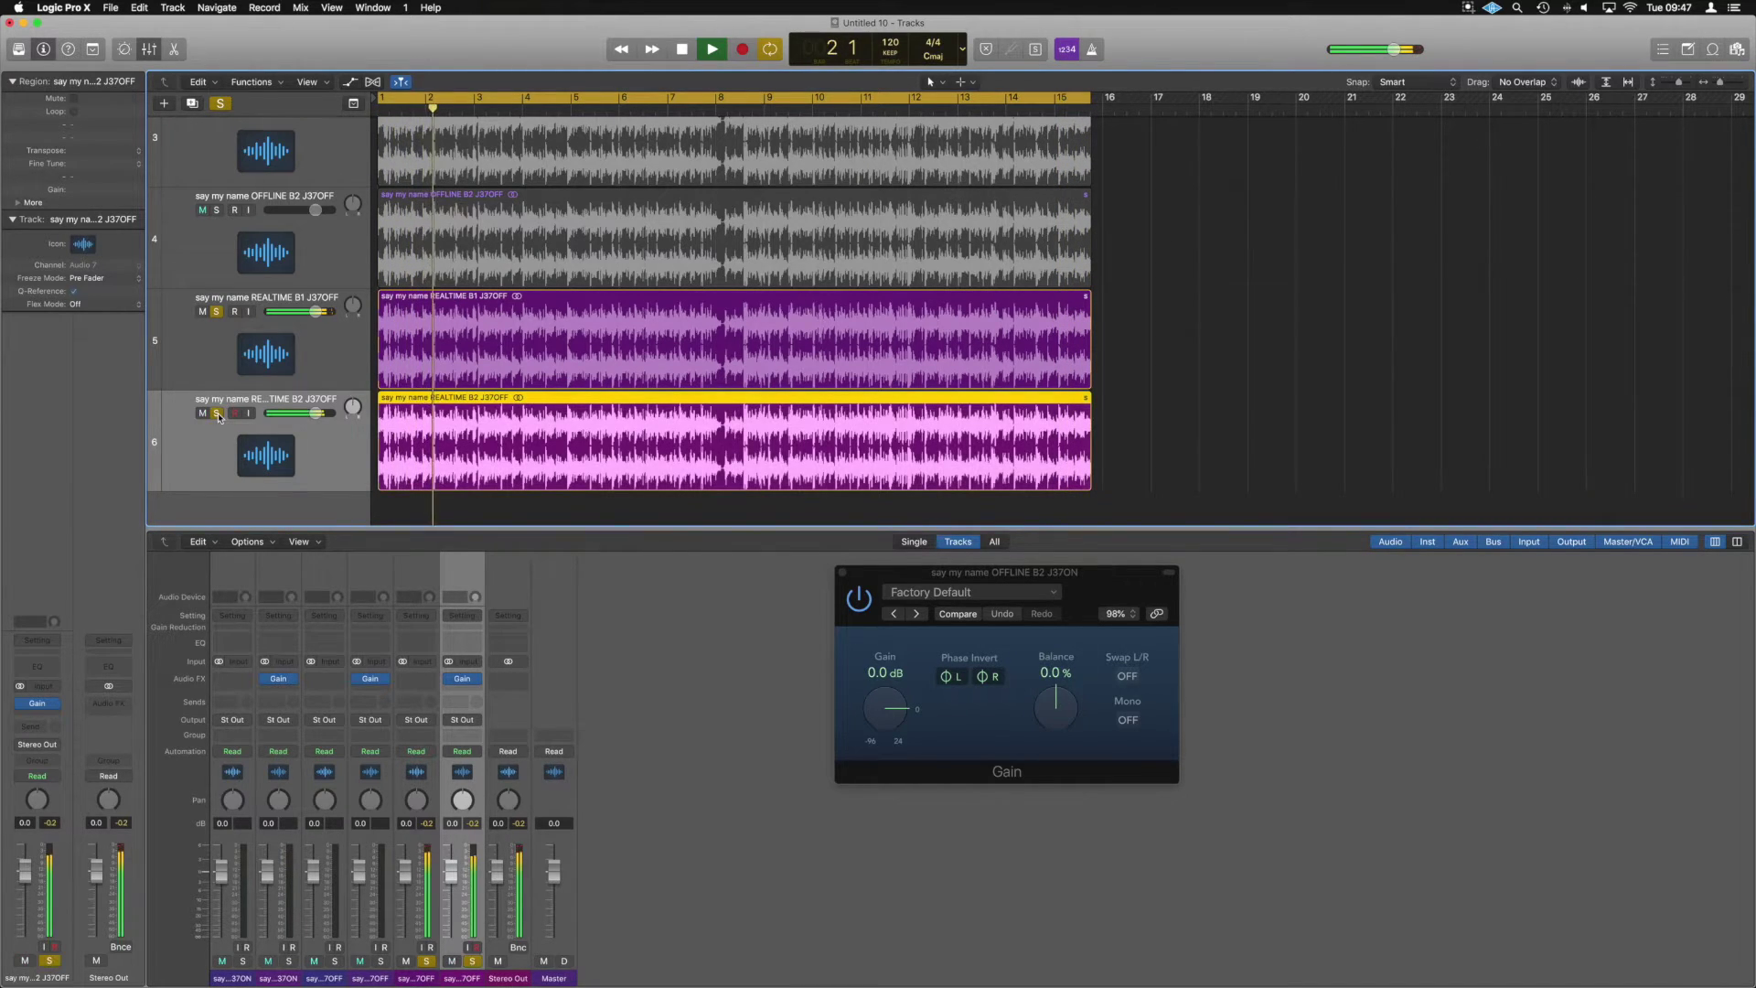
key(space)
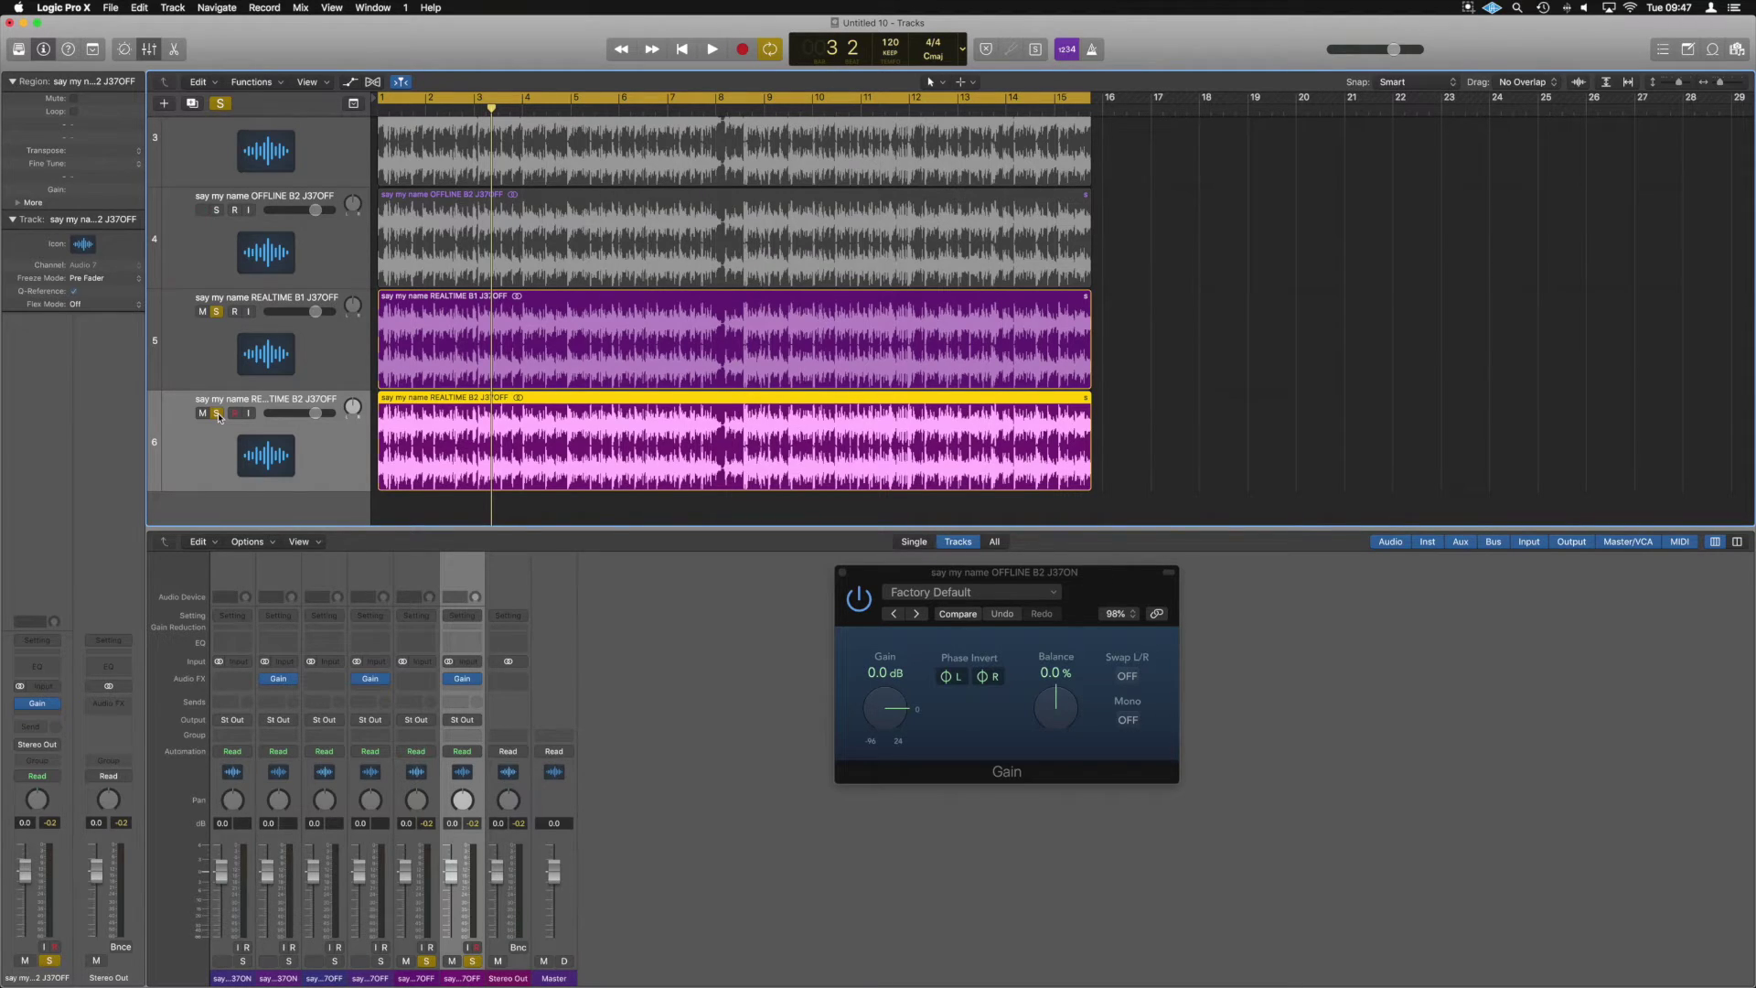
key(space)
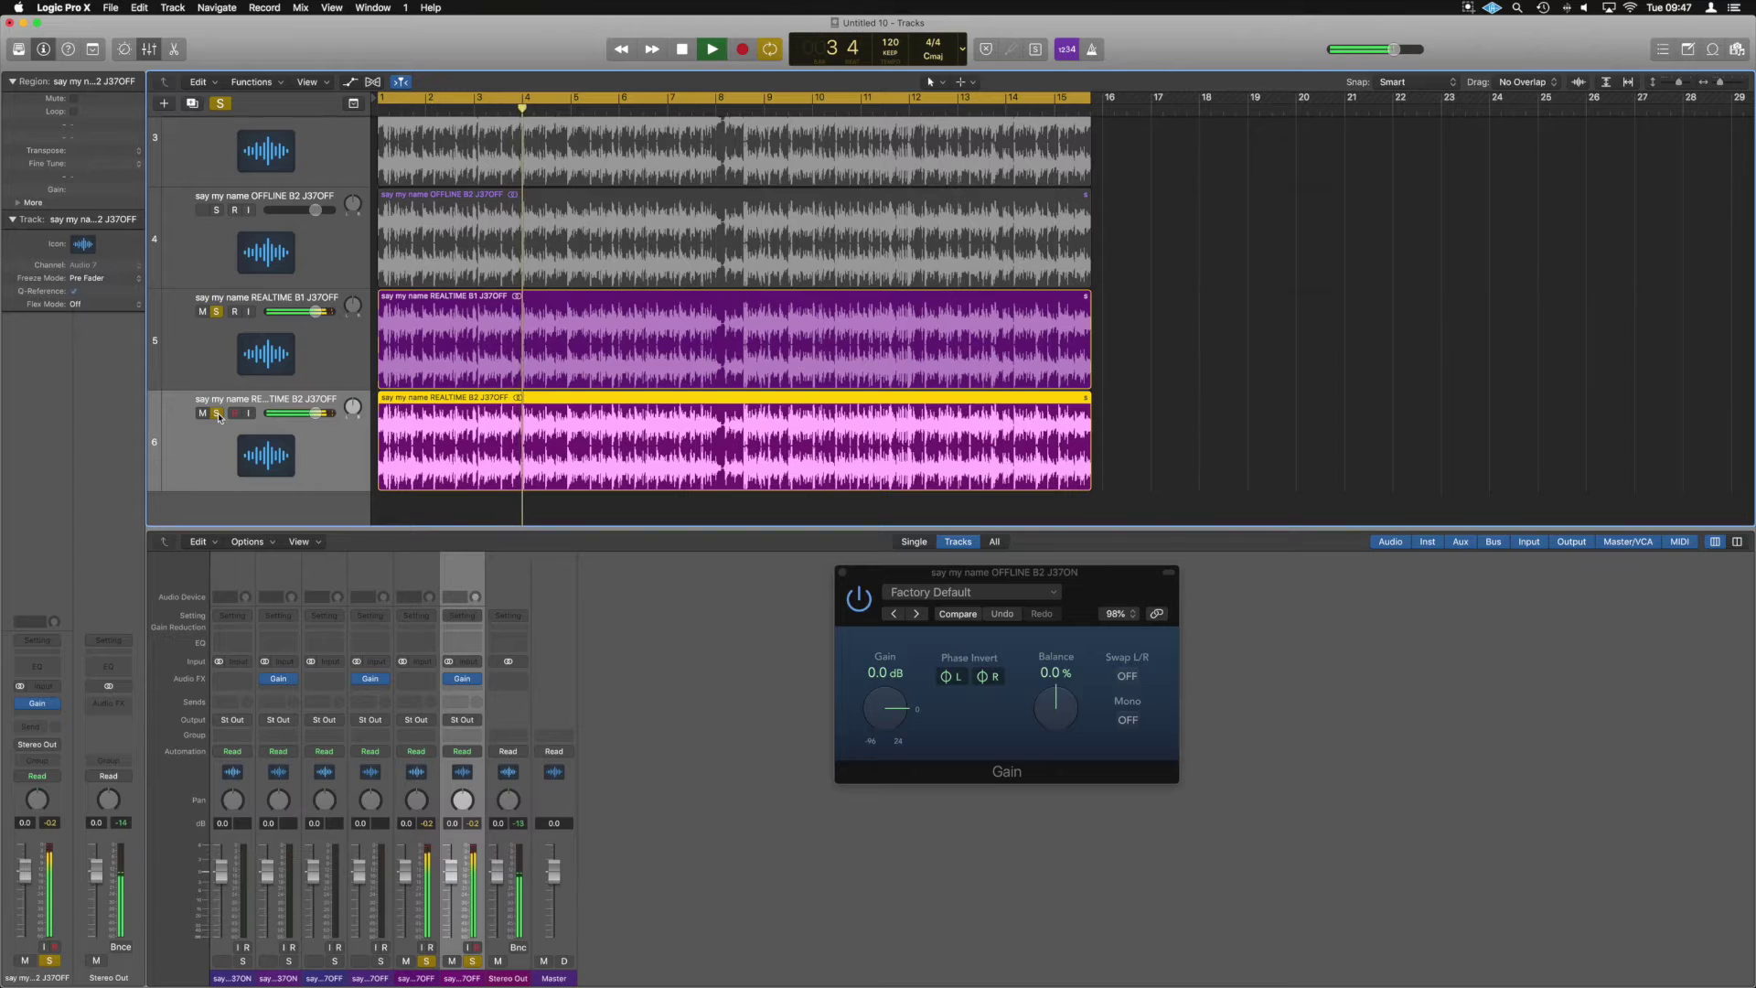
key(space)
- Replace REALTIME B1 J37OFF with OFFLINE B2 J37OFF in the soloed pair and bypass the OFFLINE B2 track's Gain plug-in
click(220, 371)
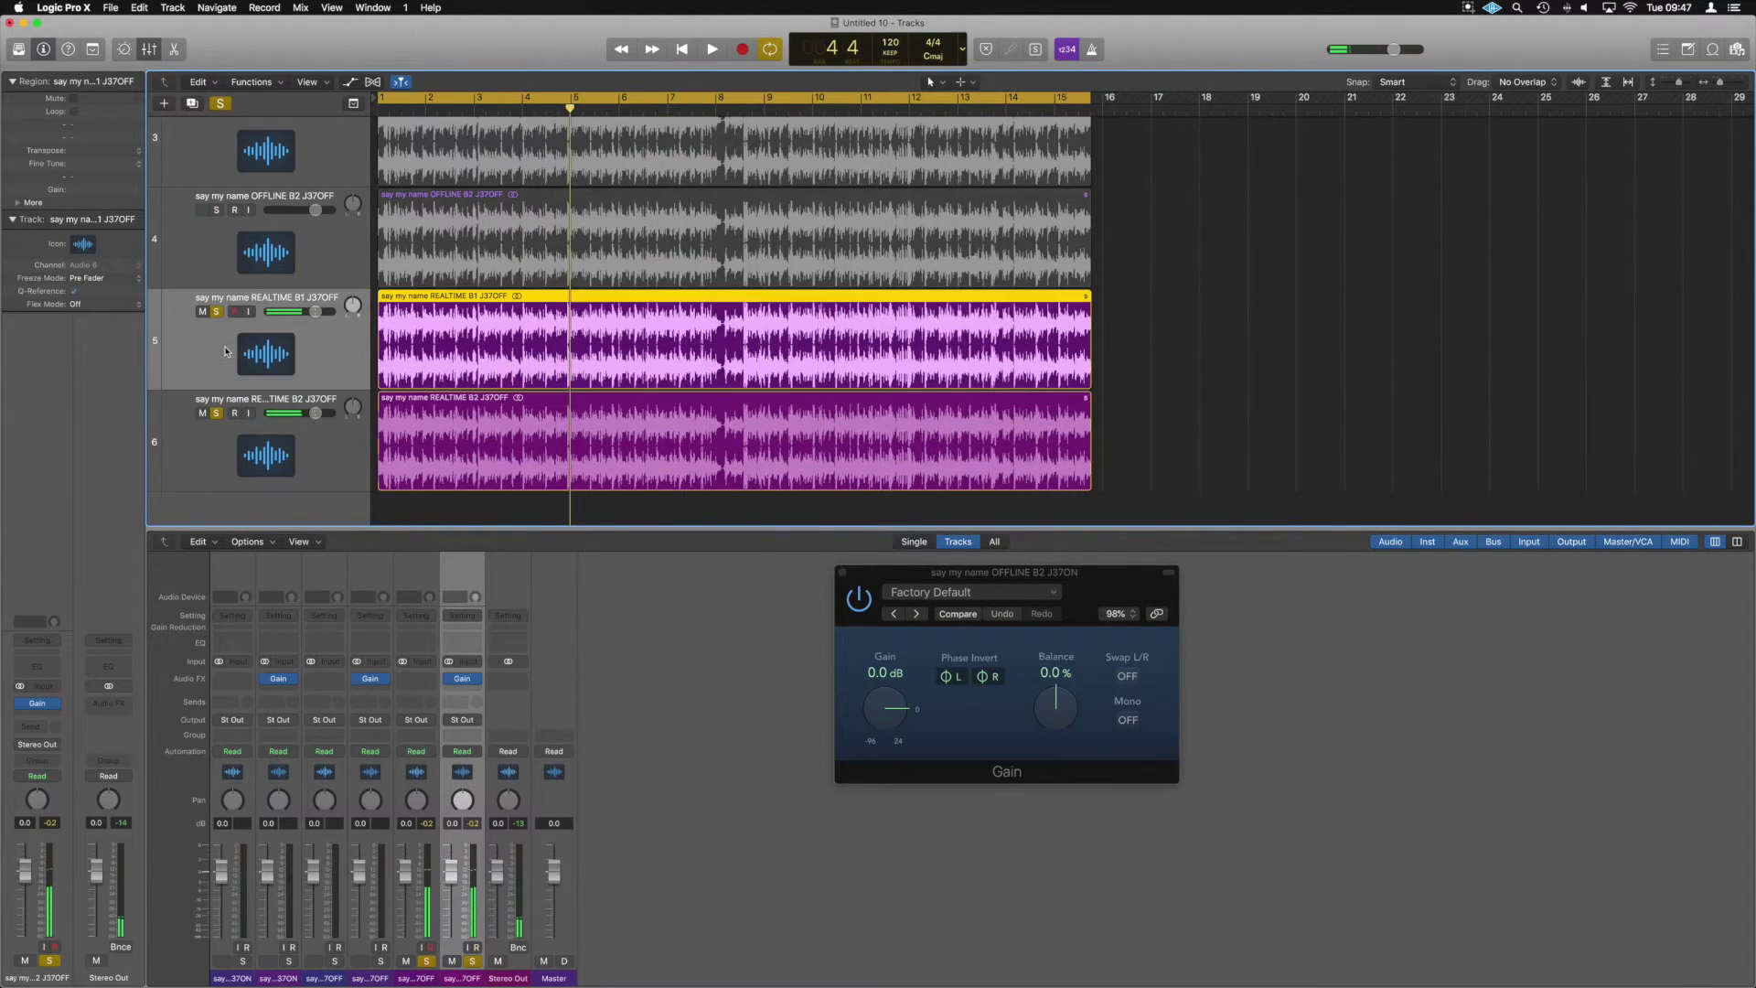
click(217, 312)
scroll(243, 430, up, 3)
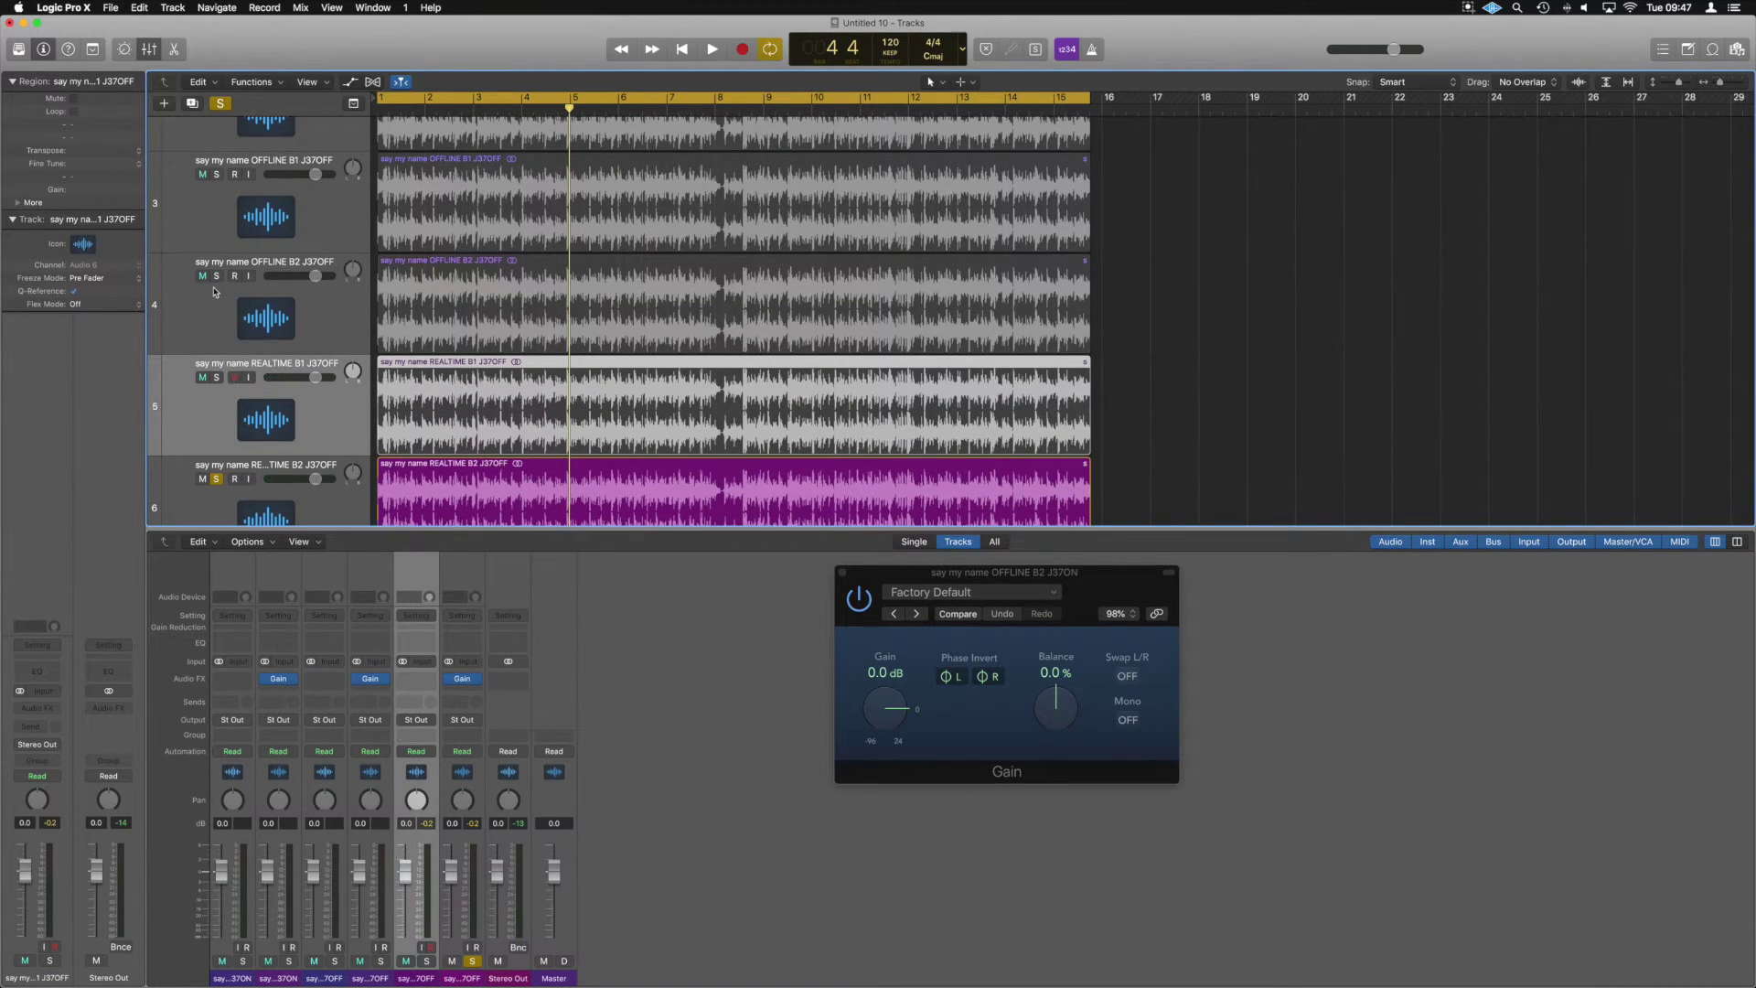
click(220, 277)
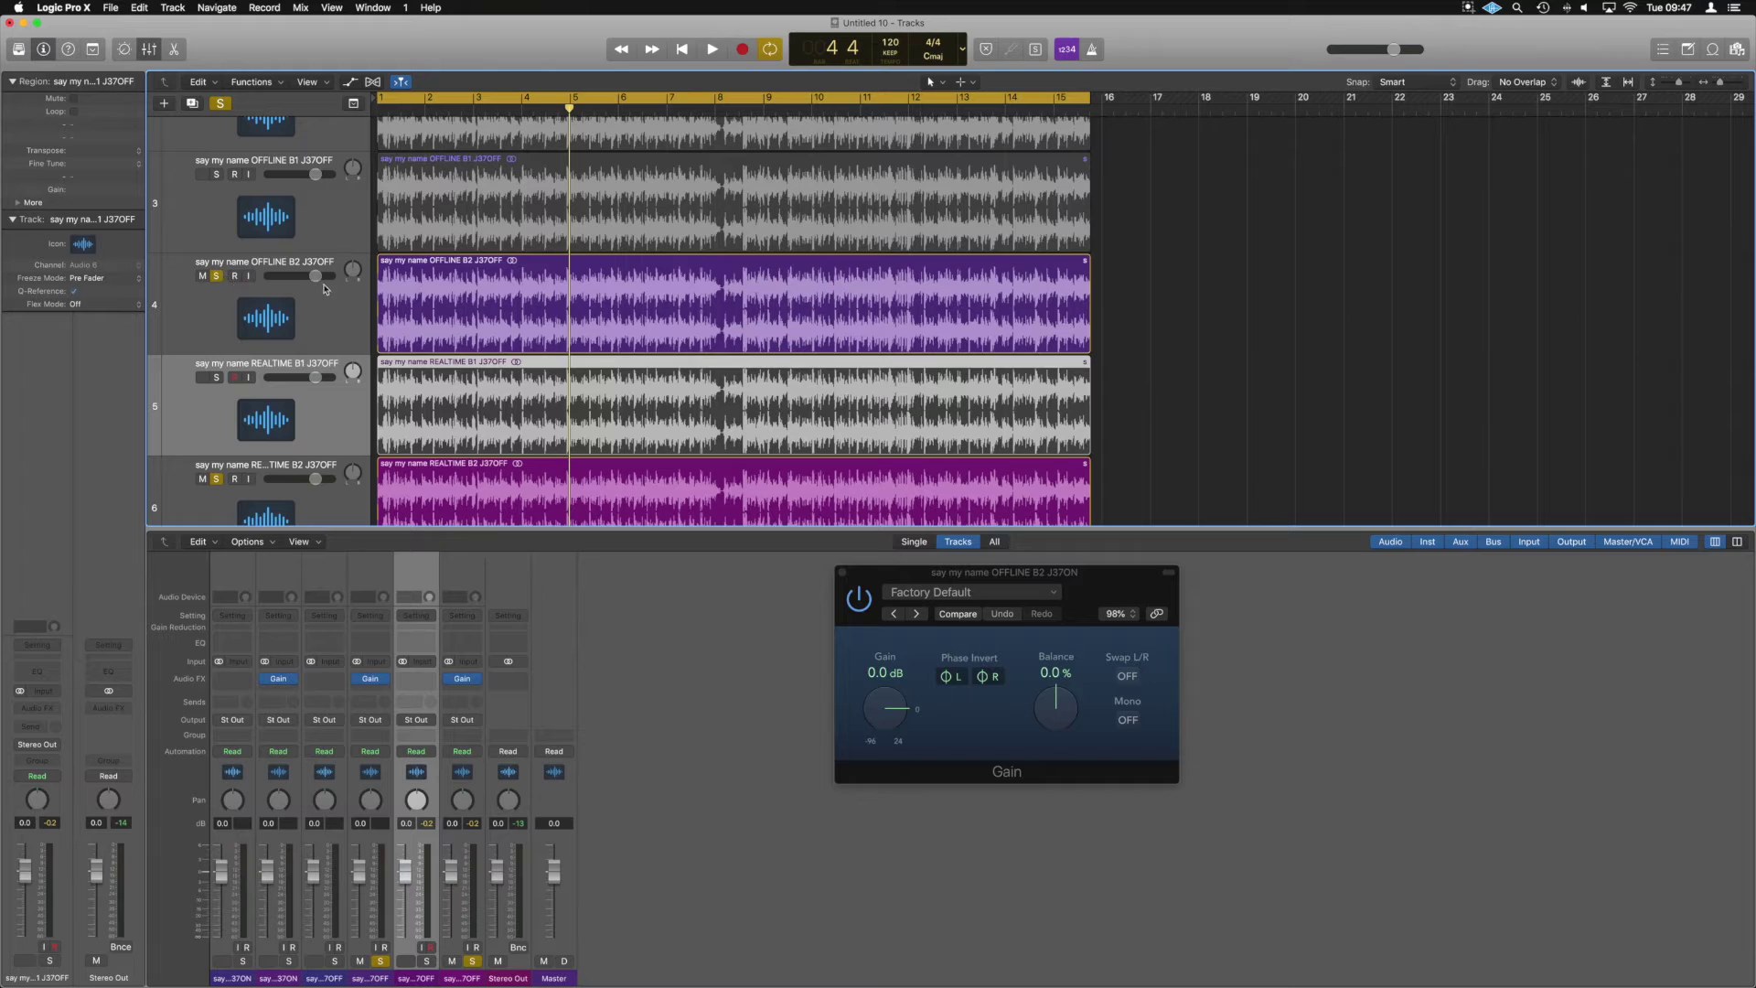
click(326, 315)
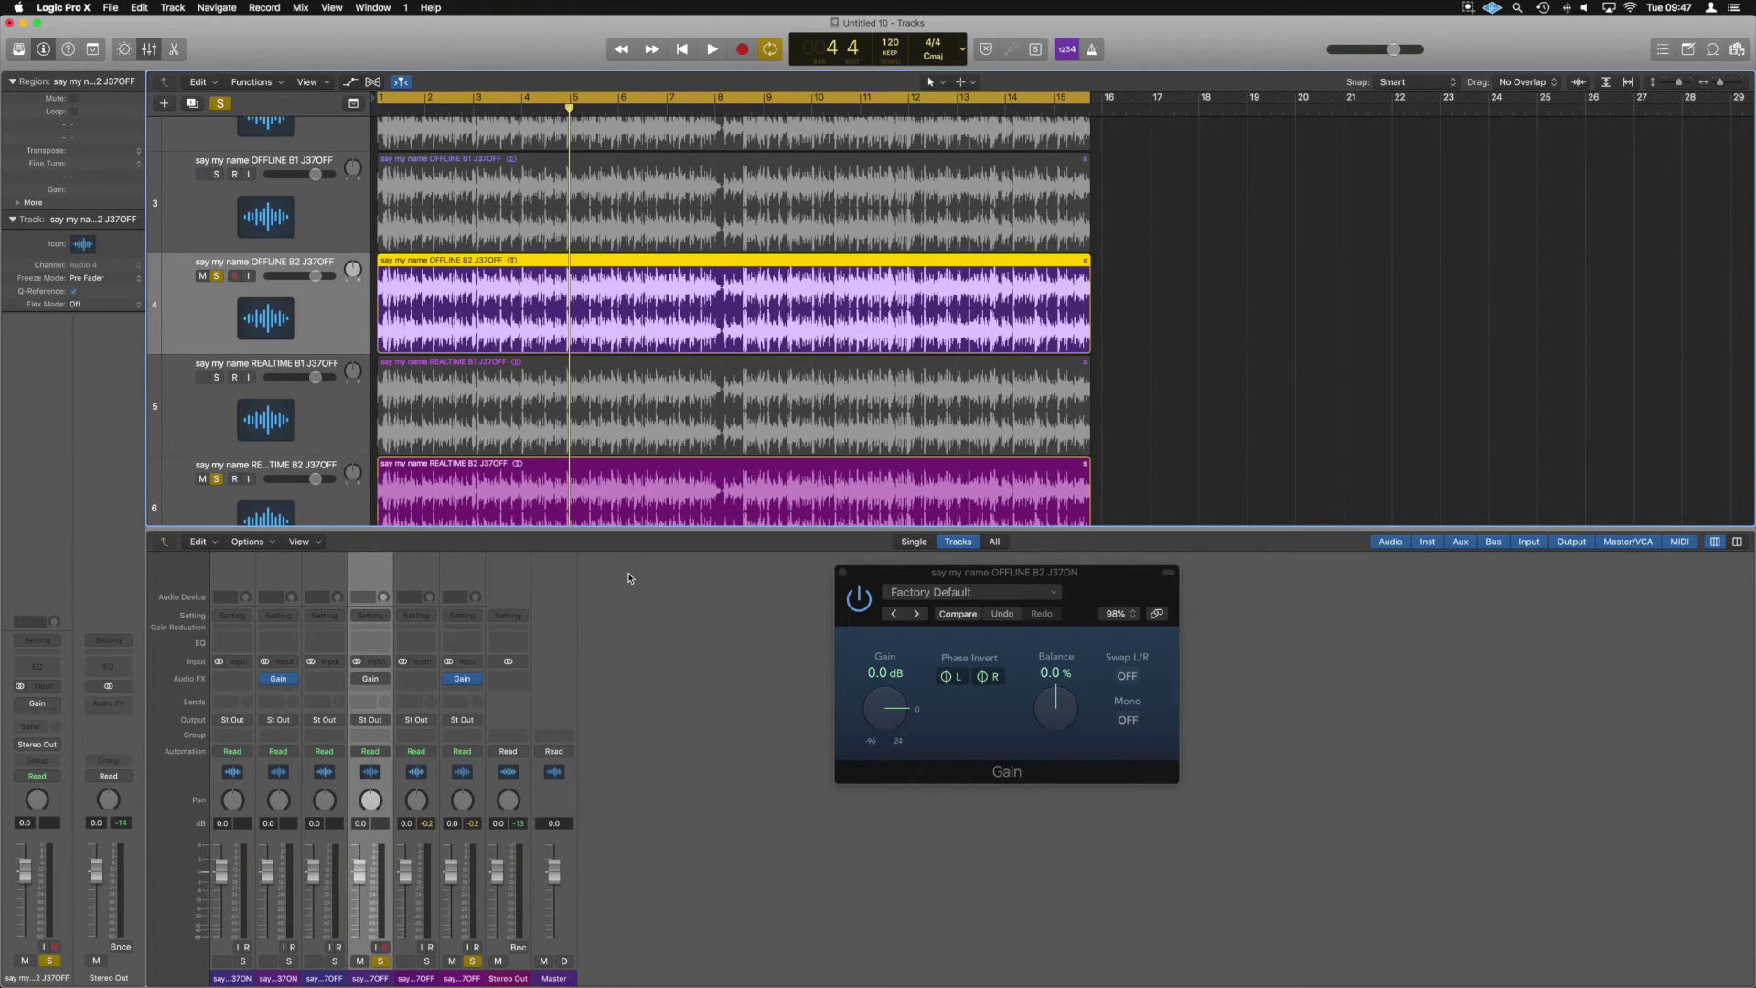
- Play OFFLINE B2 J37OFF against the phase-inverted REALTIME B2 J37OFF, skipping ahead to about bar 8, and stop playback near bar 15
key(space)
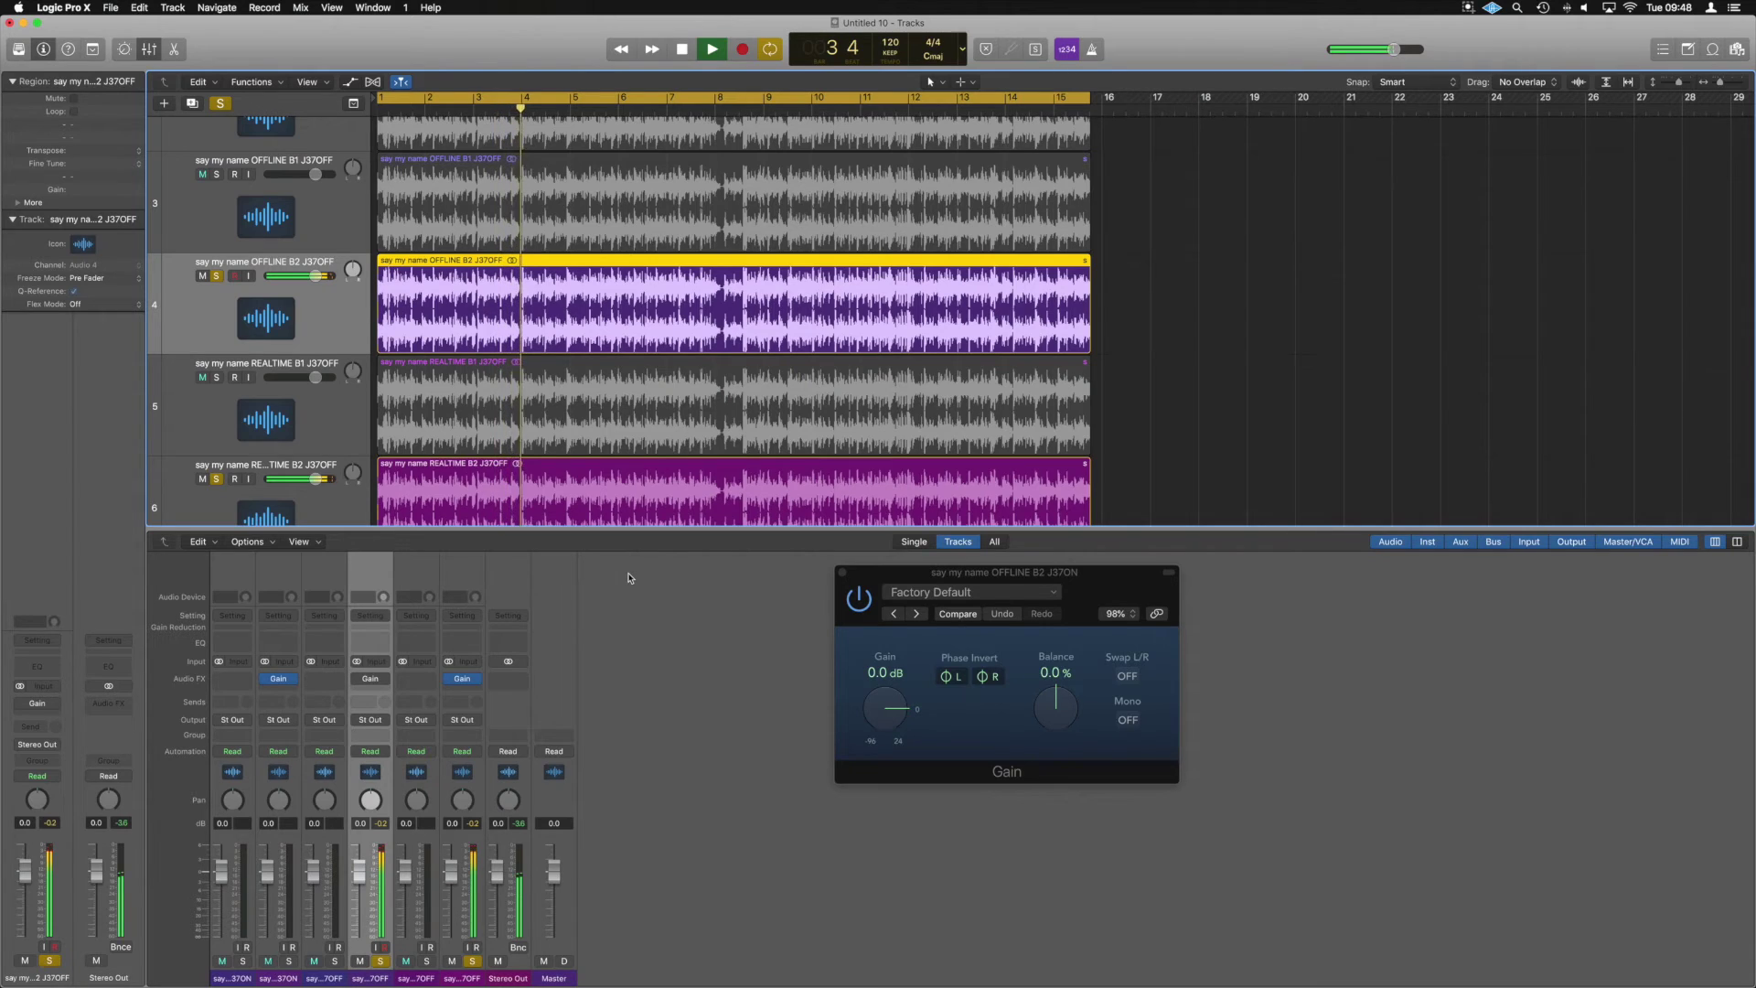
click(717, 106)
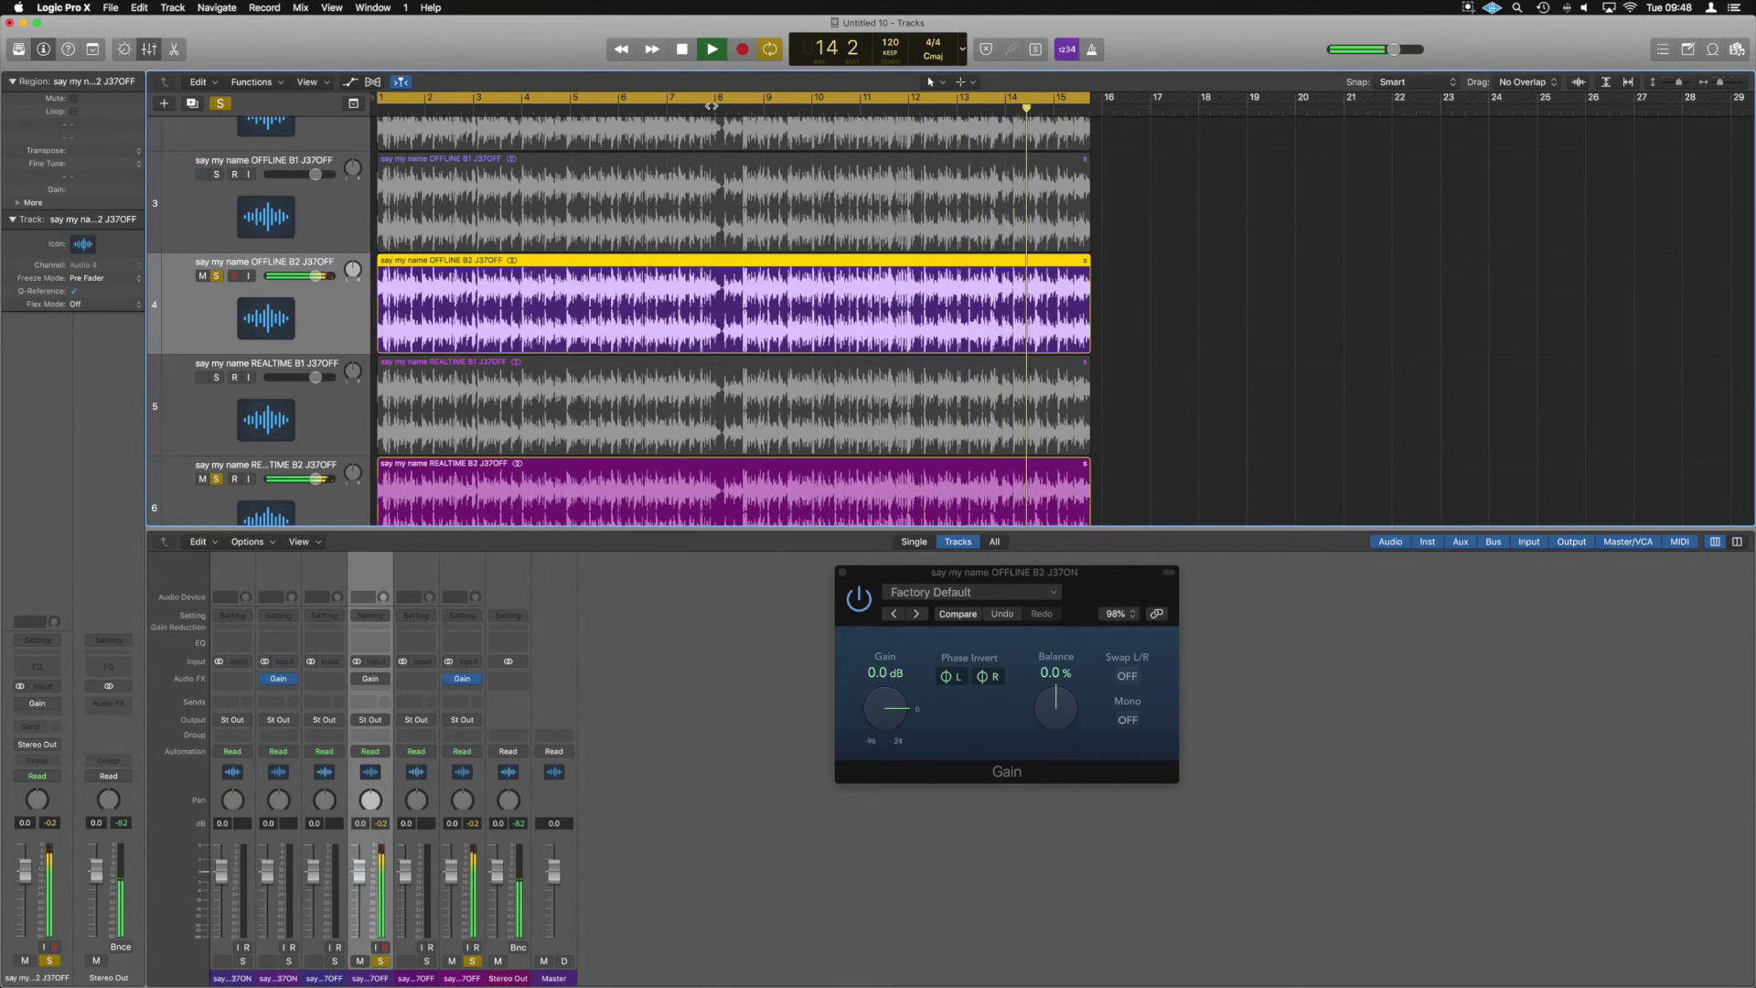
key(space)
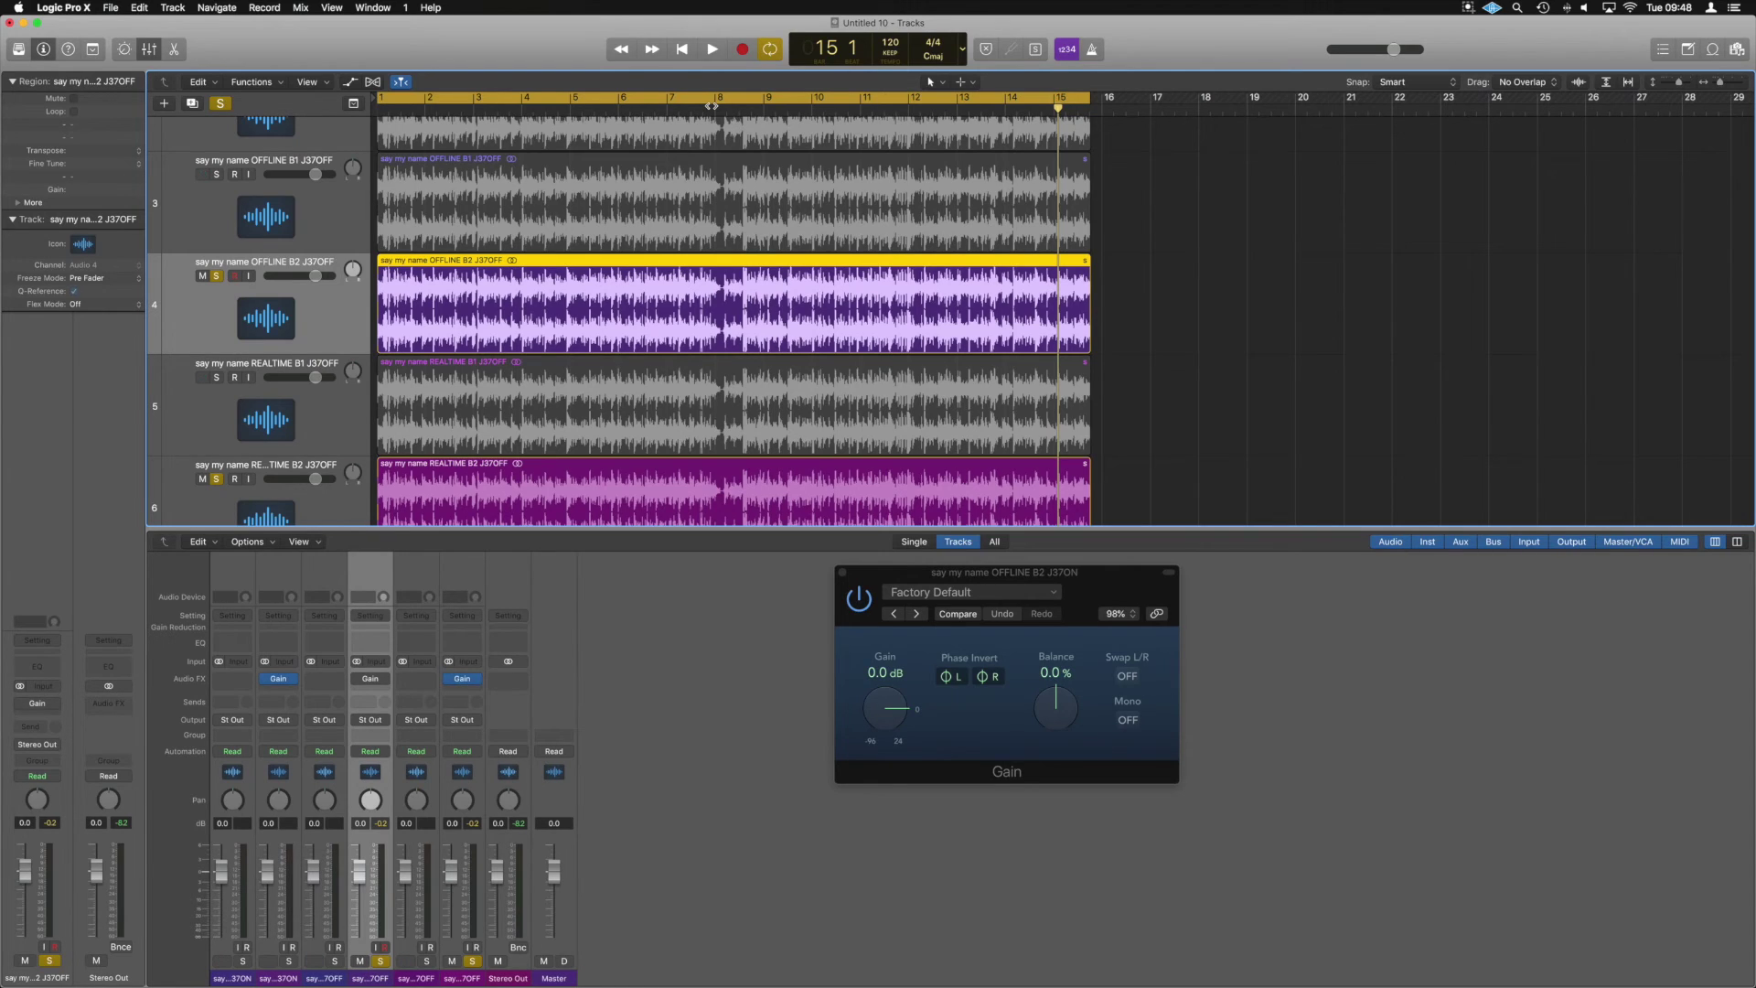
- Fit all six tracks in view and unsolo OFFLINE B2 J37OFF and REALTIME B2 J37OFF
ctrl+alt+click(1113, 293)
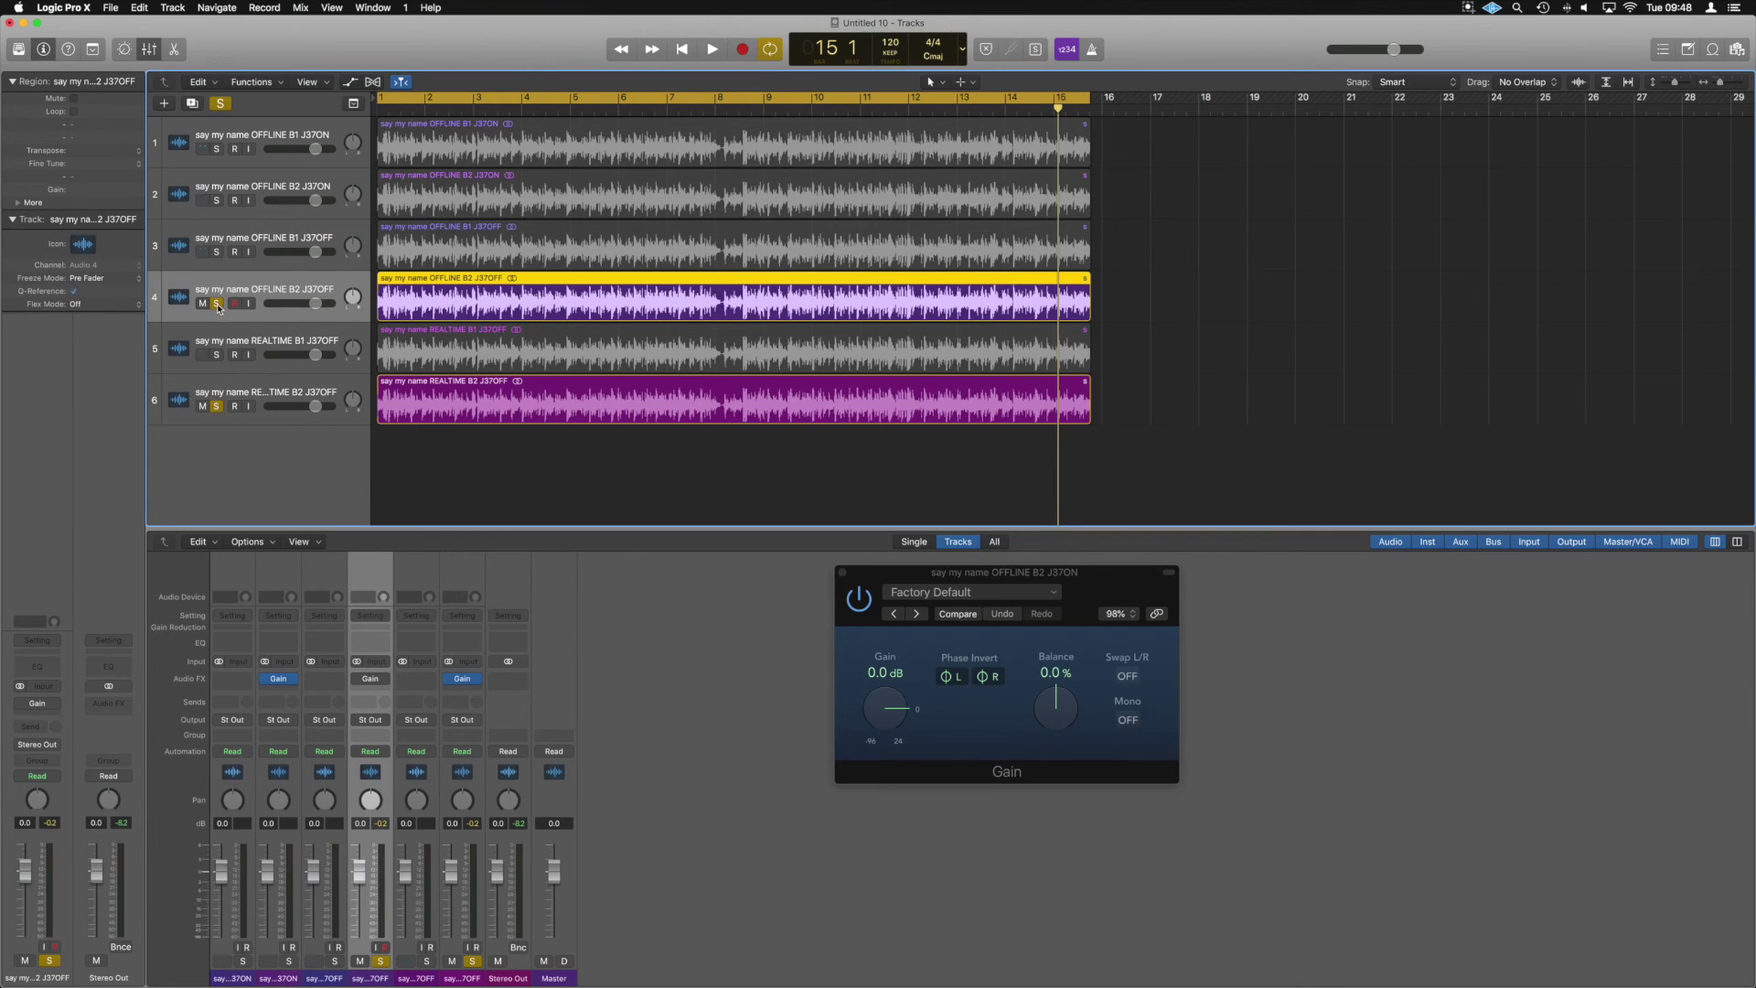
click(216, 303)
click(217, 406)
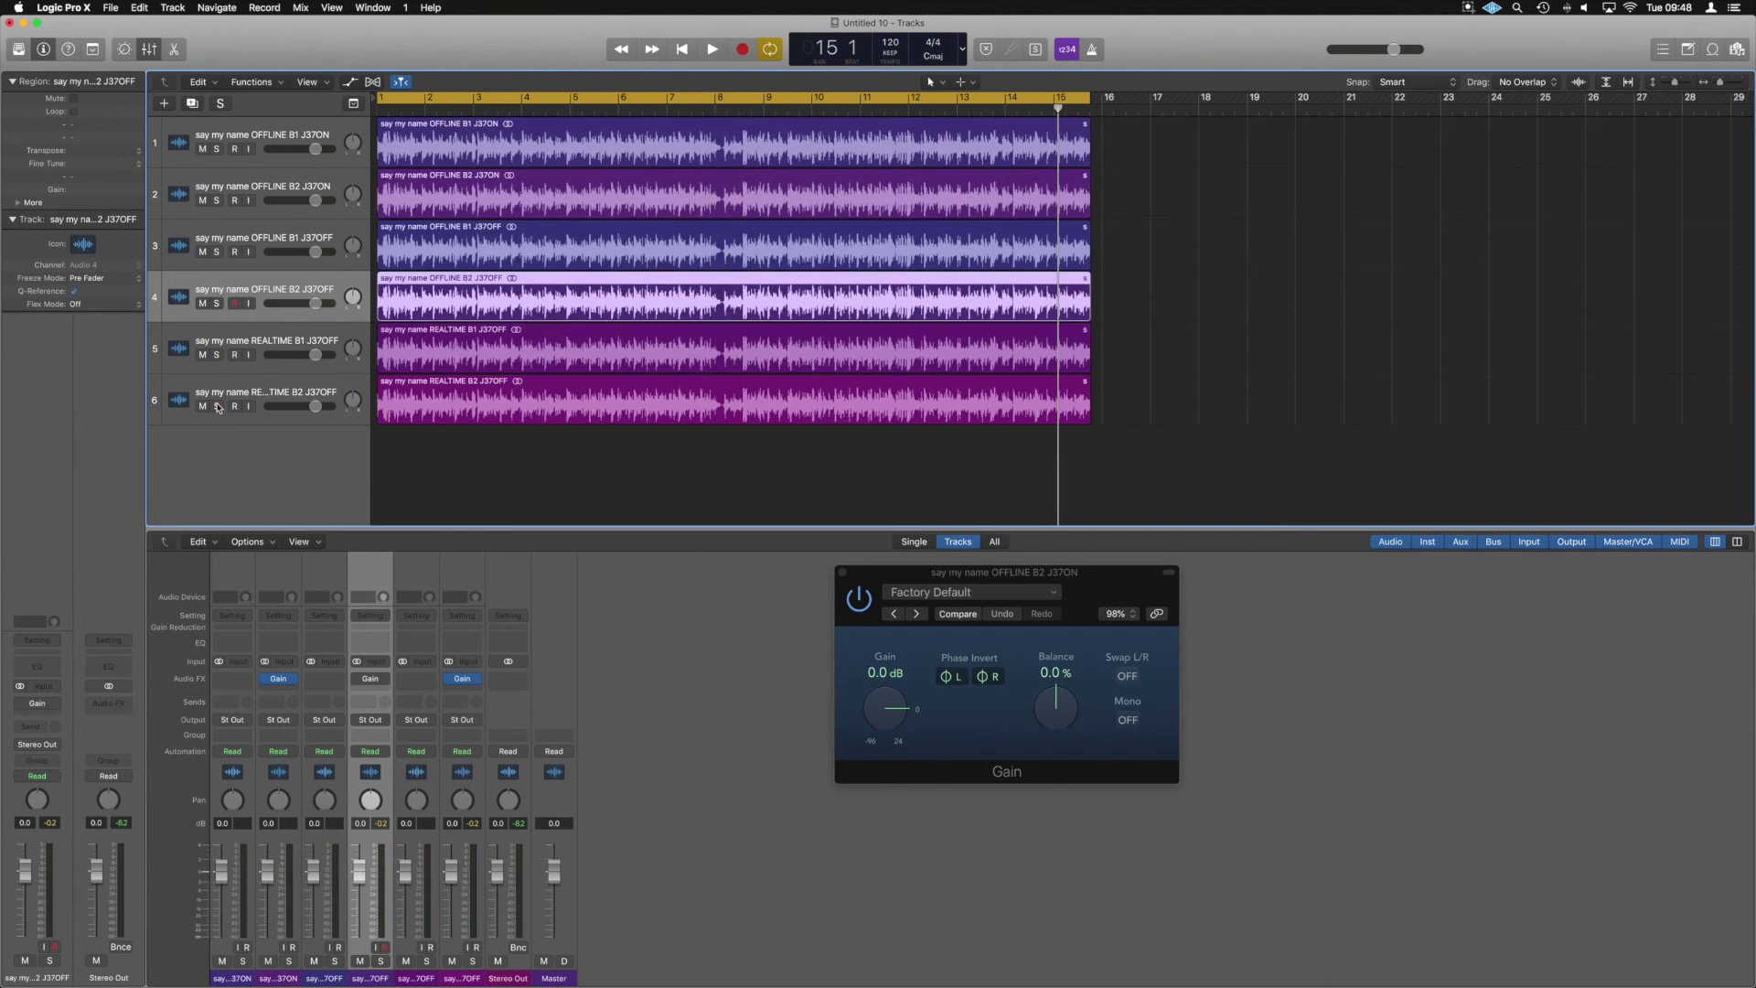
key(super+Down)
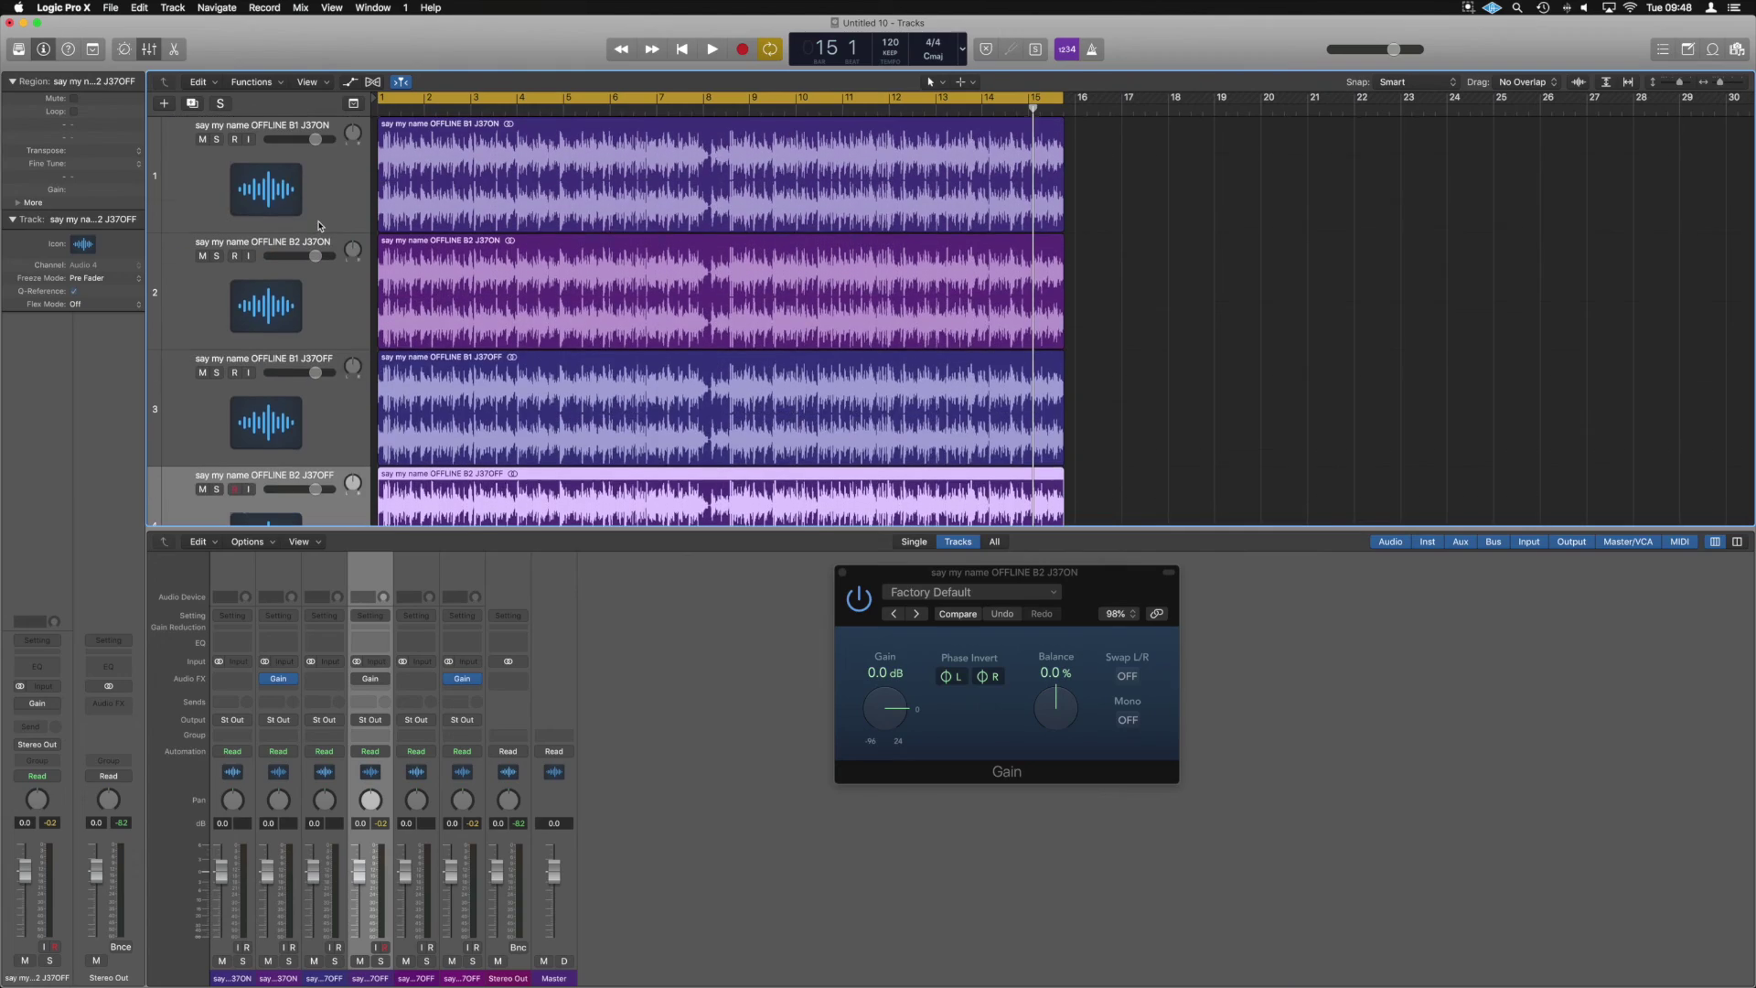
key(super+Right)
key(super+Right)
key(super+Right)
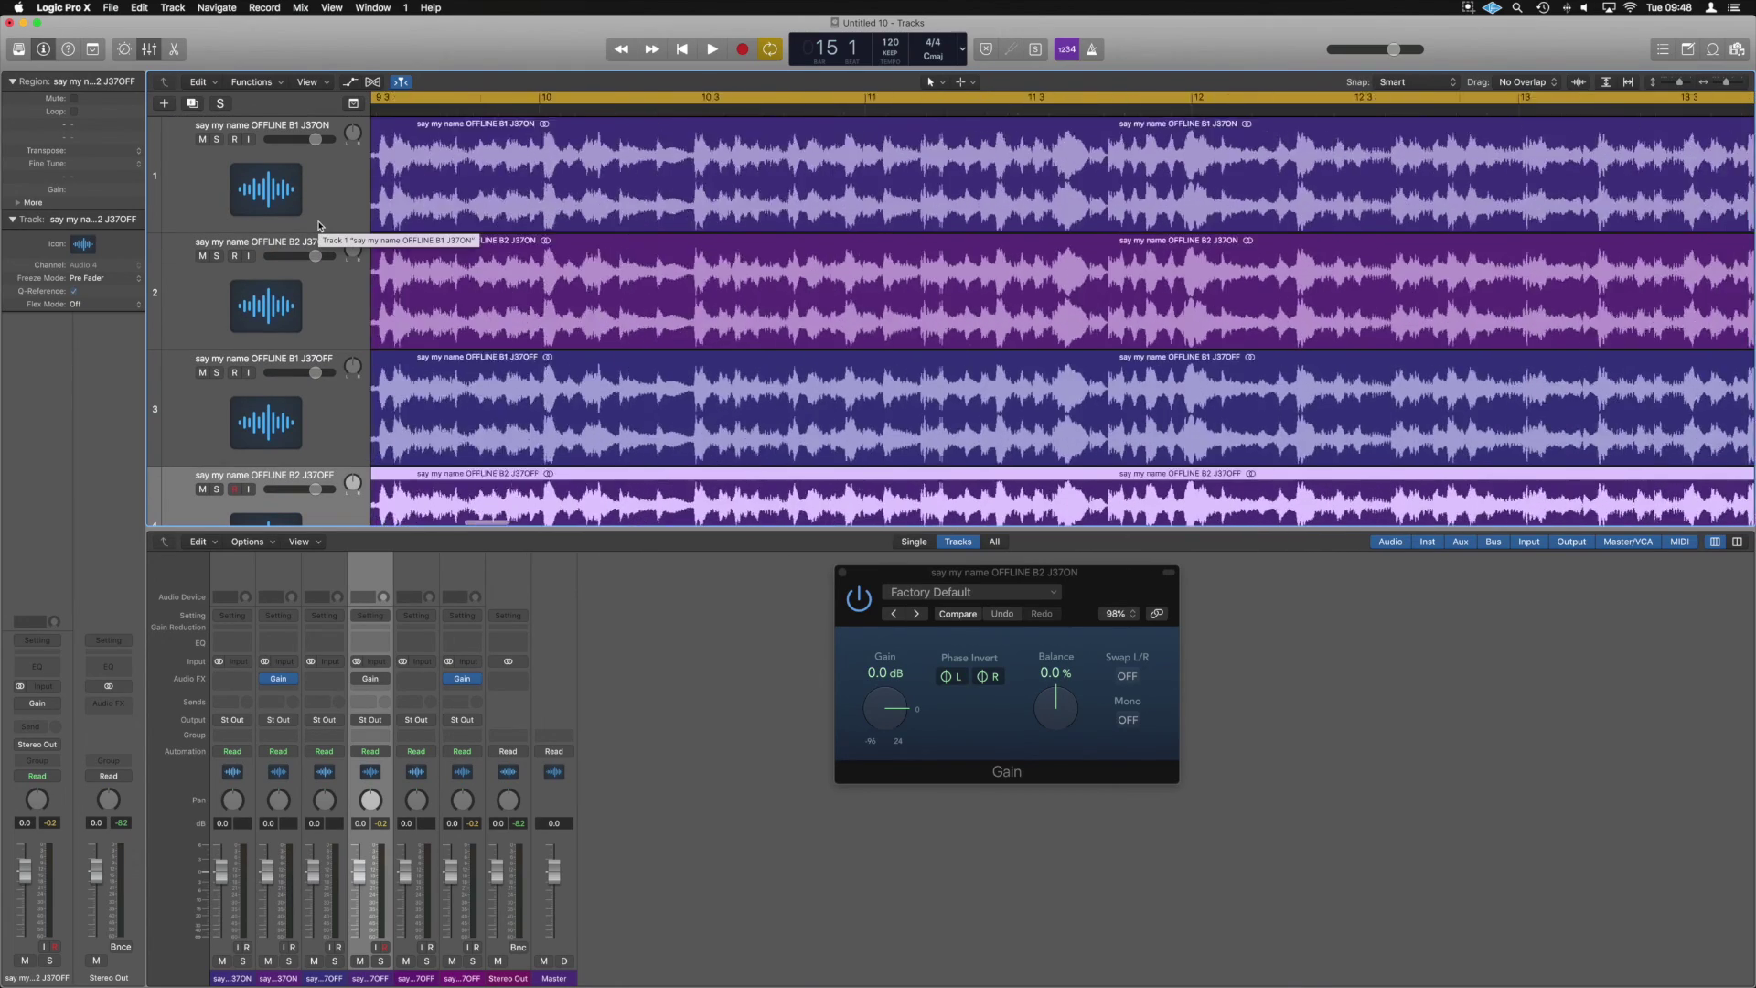
key(super+Left)
key(super+Left)
key(super+Left)
key(super+Left)
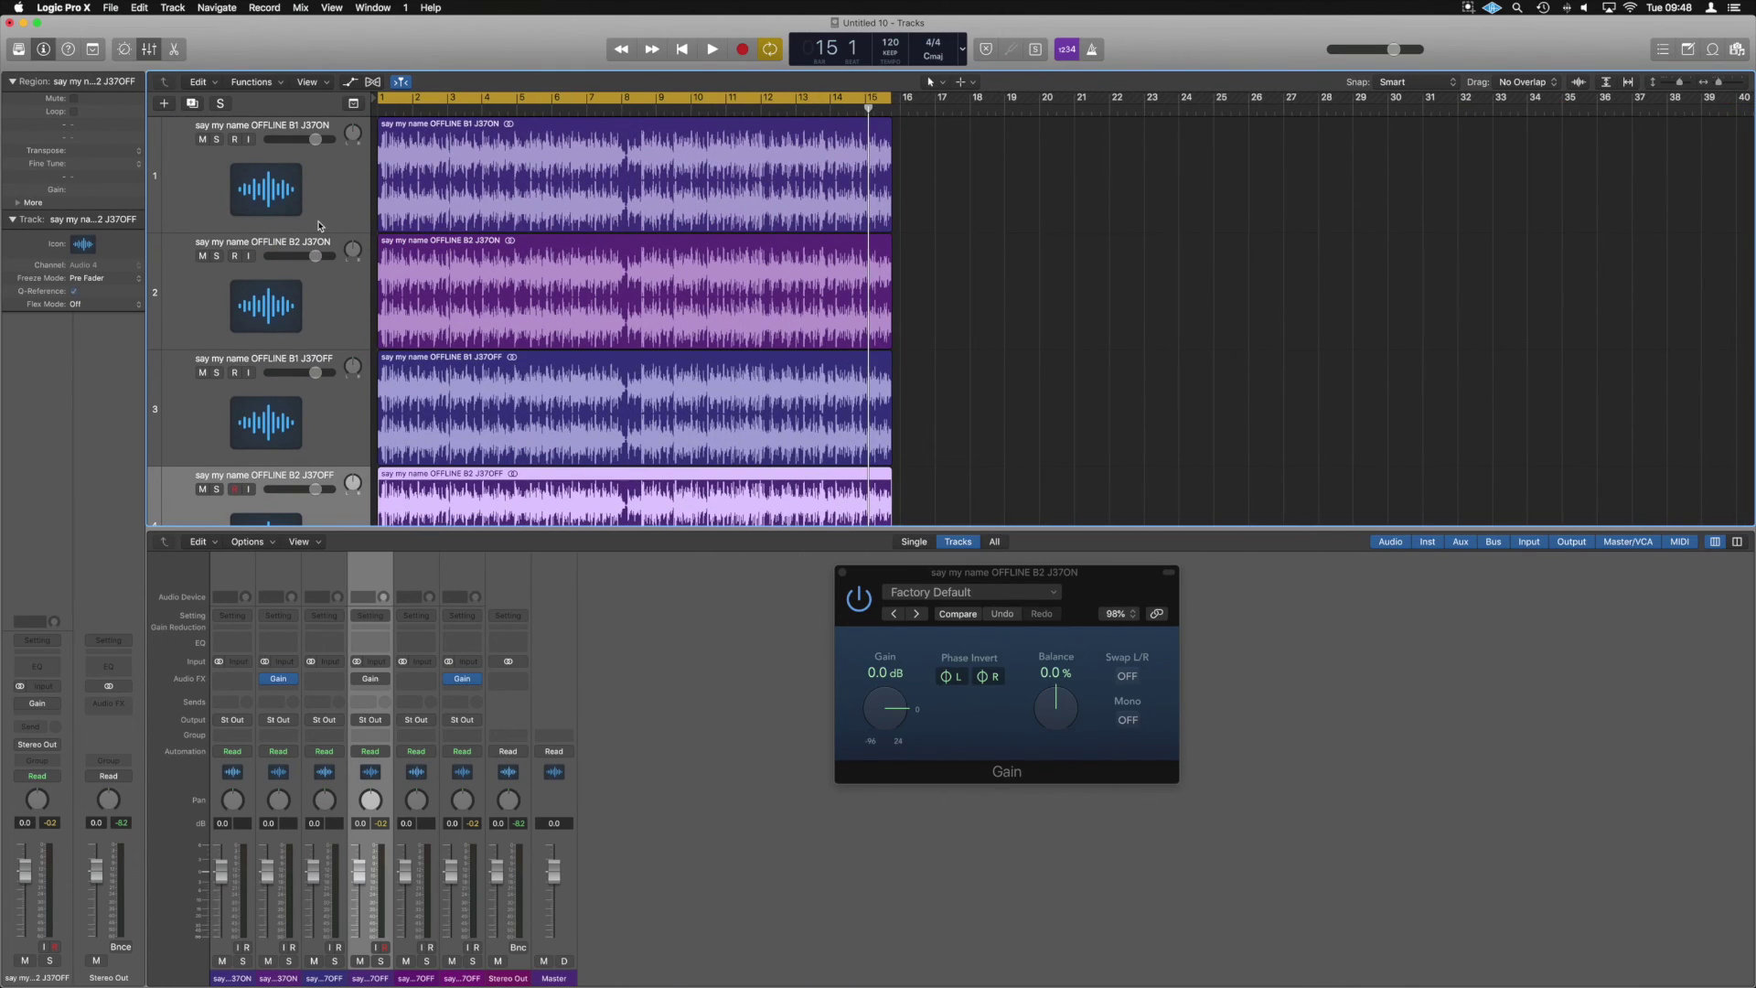